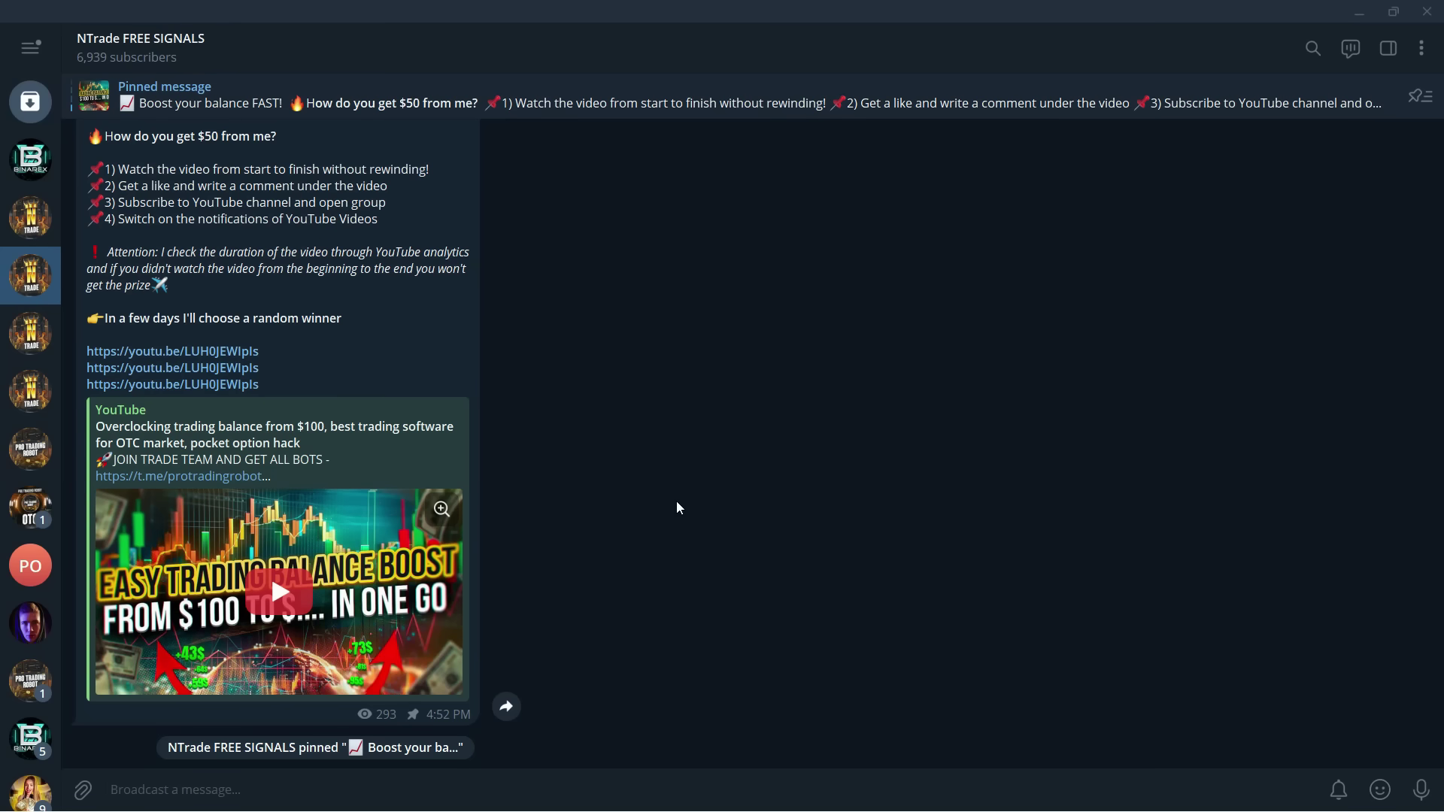
Scroll the NTrade FREE SIGNALS chat back to the November 10 results and Pocket Option promo-code posts.
{"action": "scroll", "coordinate": [654, 512], "scroll_direction": "up", "scroll_amount": 3}
{"action": "scroll", "coordinate": [629, 526], "scroll_direction": "up", "scroll_amount": 3}
{"action": "scroll", "coordinate": [629, 525], "scroll_direction": "up", "scroll_amount": 2}
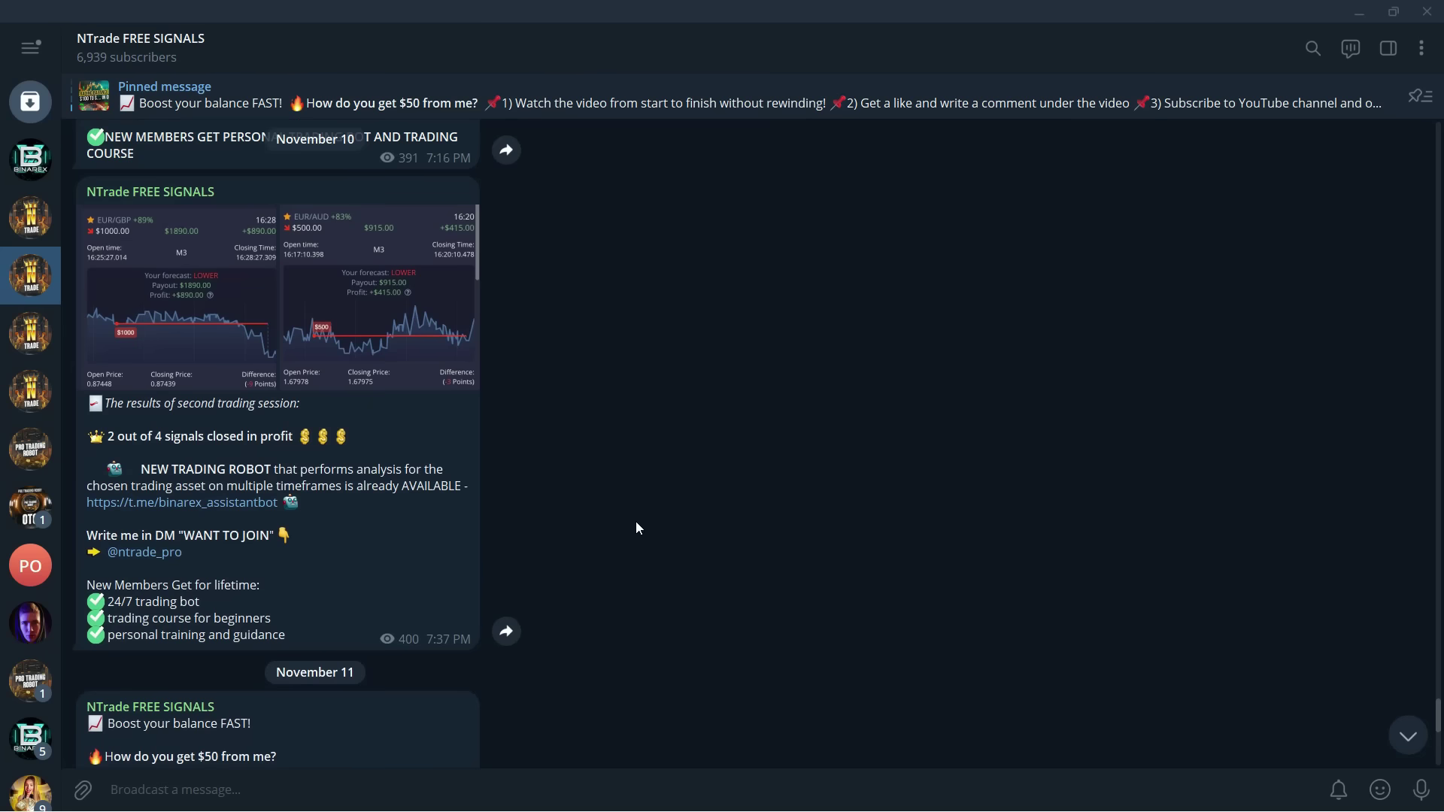
{"action": "scroll", "coordinate": [618, 523], "scroll_direction": "up", "scroll_amount": 3}
{"action": "scroll", "coordinate": [609, 529], "scroll_direction": "up", "scroll_amount": 2}
{"action": "scroll", "coordinate": [610, 529], "scroll_direction": "up", "scroll_amount": 3}
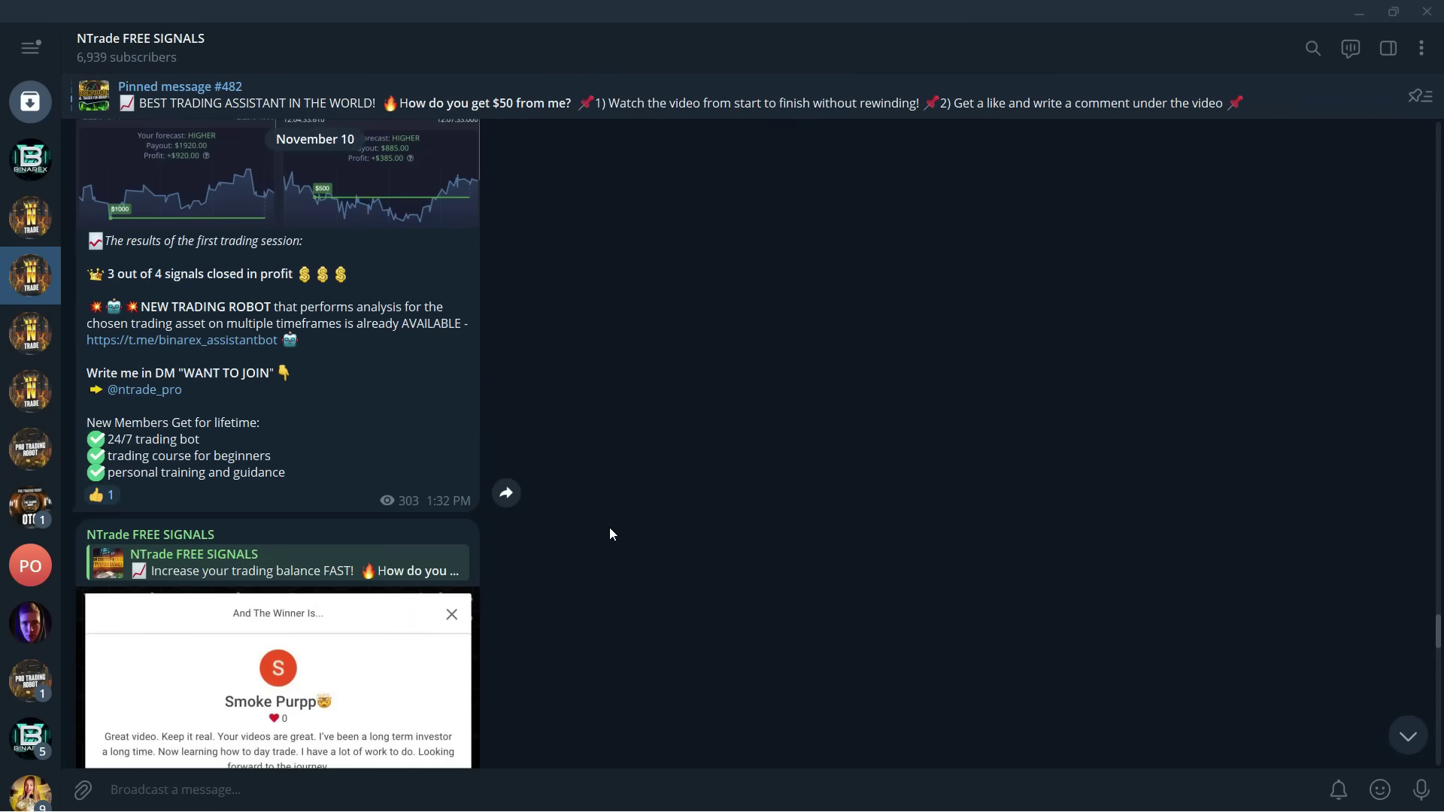
{"action": "scroll", "coordinate": [611, 531], "scroll_direction": "up", "scroll_amount": 3}
{"action": "scroll", "coordinate": [605, 535], "scroll_direction": "up", "scroll_amount": 3}
{"action": "scroll", "coordinate": [602, 537], "scroll_direction": "up", "scroll_amount": 4}
{"action": "scroll", "coordinate": [587, 538], "scroll_direction": "up", "scroll_amount": 2}
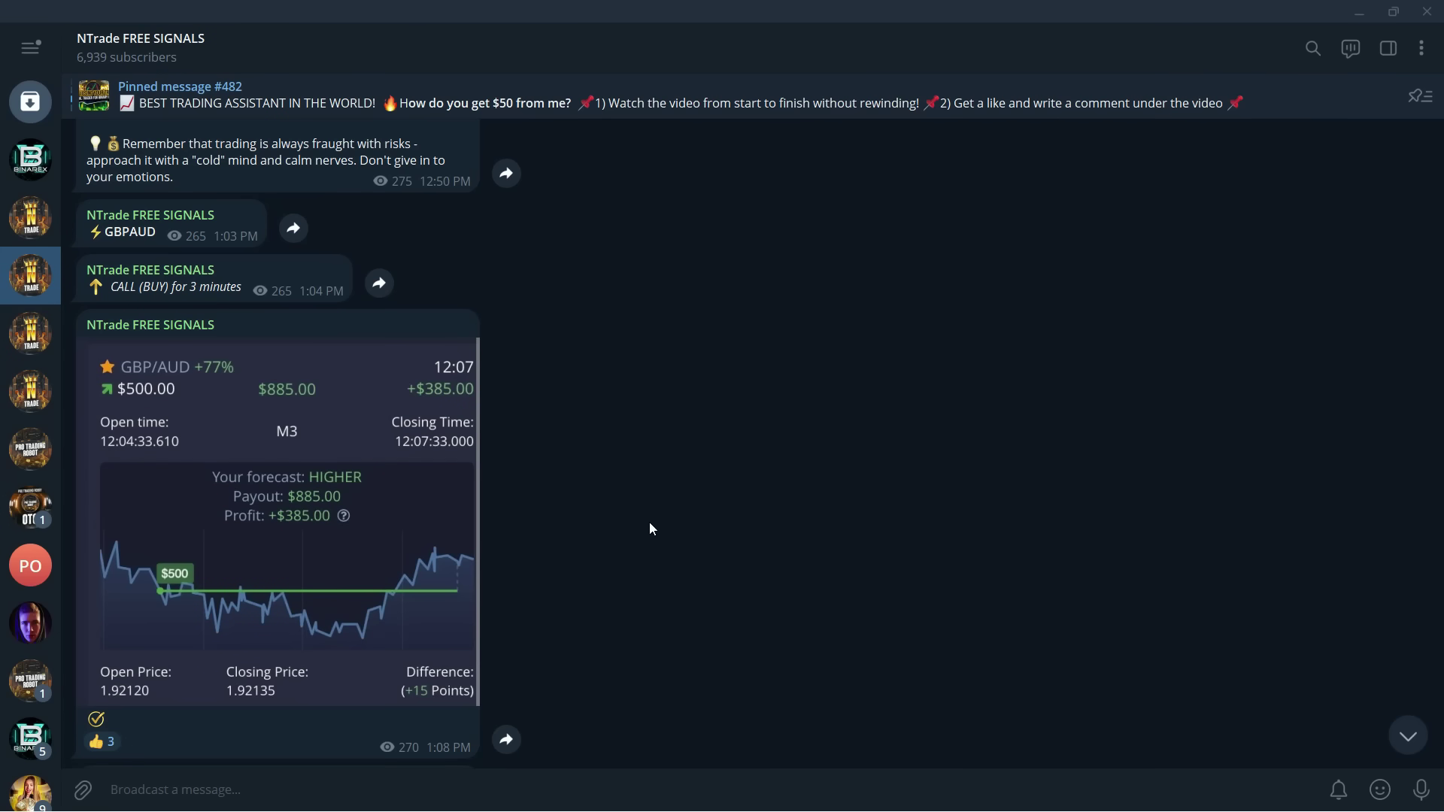
{"action": "scroll", "coordinate": [632, 527], "scroll_direction": "up", "scroll_amount": 5}
{"action": "scroll", "coordinate": [610, 526], "scroll_direction": "up", "scroll_amount": 5}
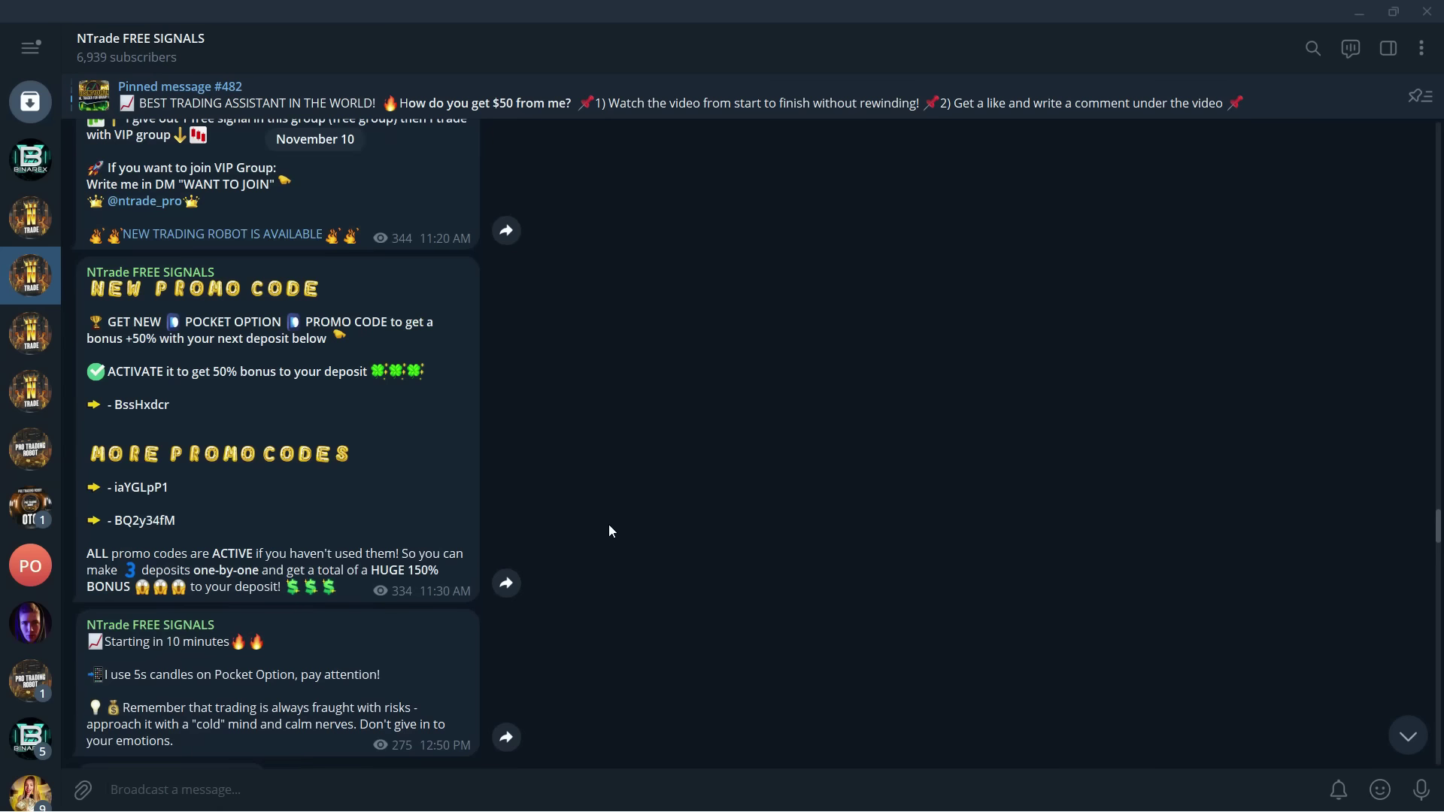
Jump to the channel's latest message, the pinned $50 giveaway post with YouTube links.
{"action": "left_click", "coordinate": [1405, 735]}
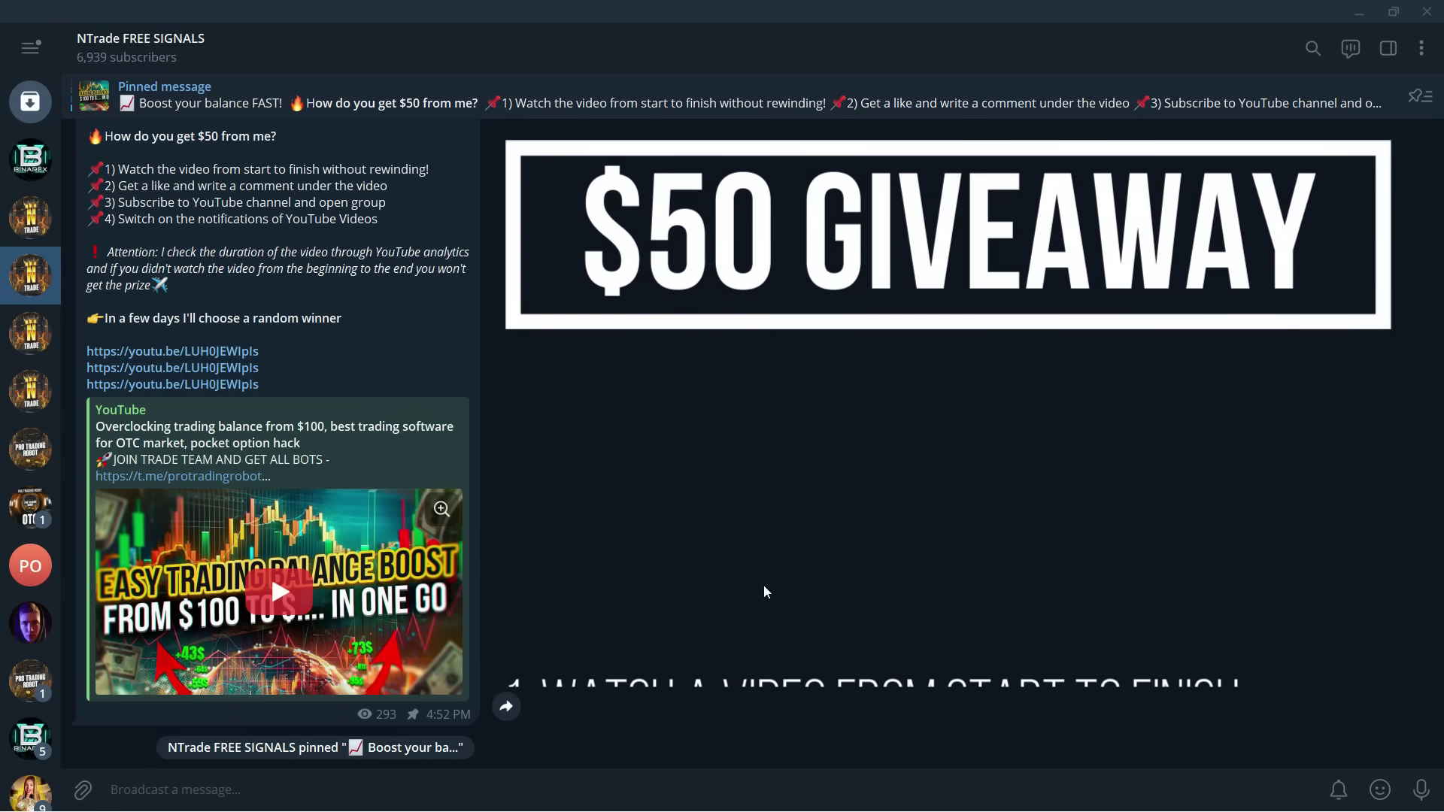
{"action": "scroll", "coordinate": [766, 592], "scroll_direction": "up", "scroll_amount": 1}
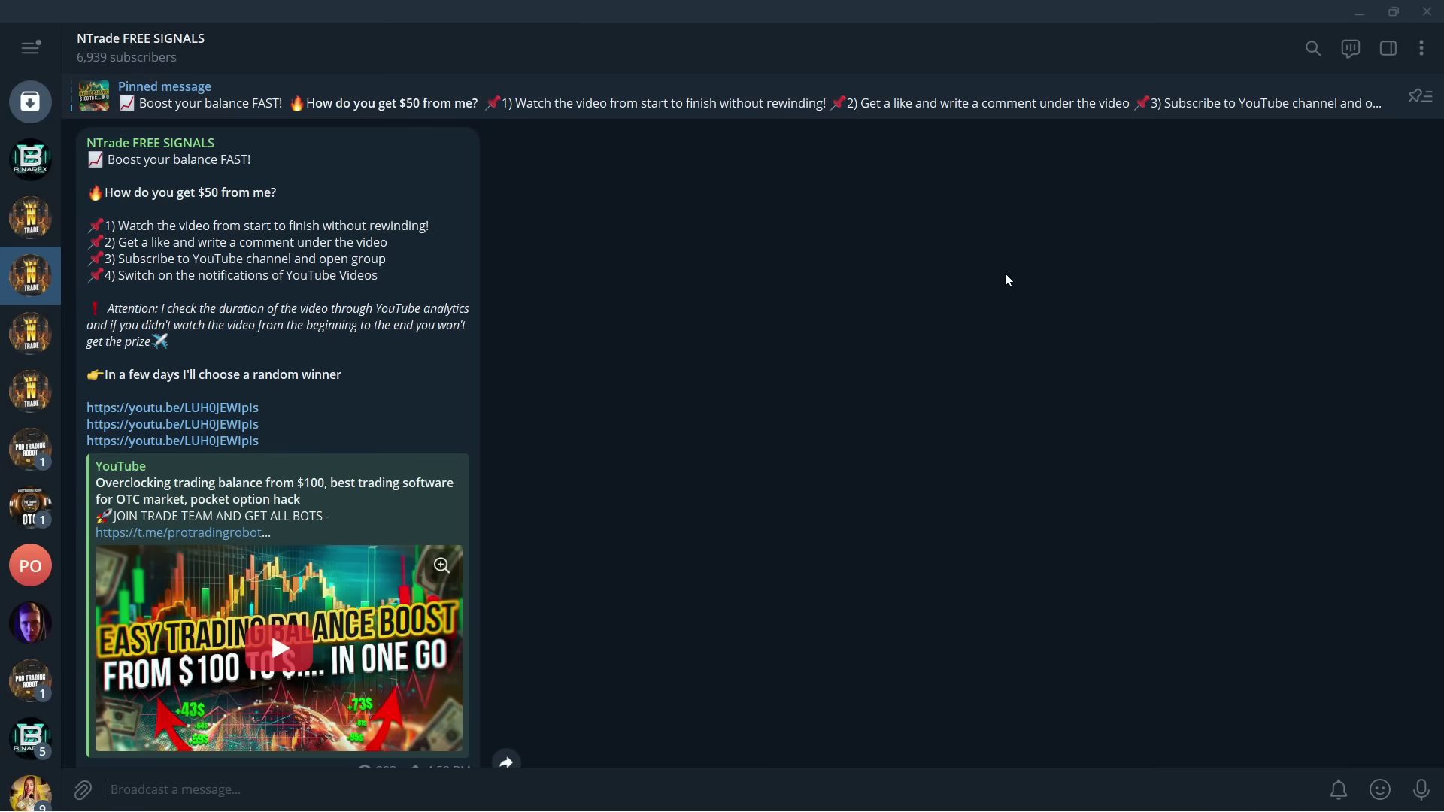
Bring up the live EUR/USD OTC chart in Pocket Option and set the trade amount to $500.
{"action": "left_click", "coordinate": [1359, 13]}
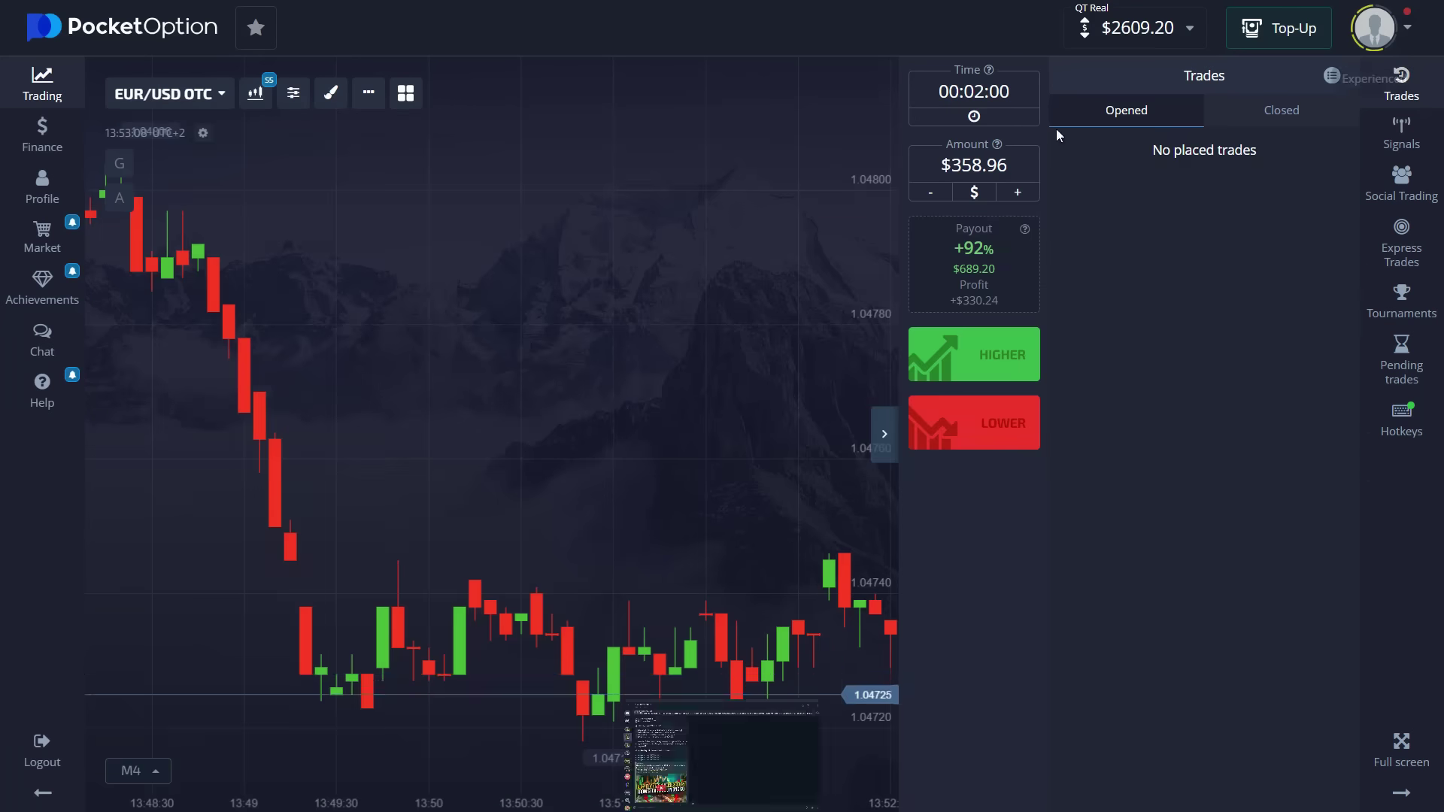
{"action": "left_click", "coordinate": [885, 434]}
{"action": "scroll", "coordinate": [614, 402], "scroll_direction": "down", "scroll_amount": 3}
{"action": "scroll", "coordinate": [658, 390], "scroll_direction": "down", "scroll_amount": 3}
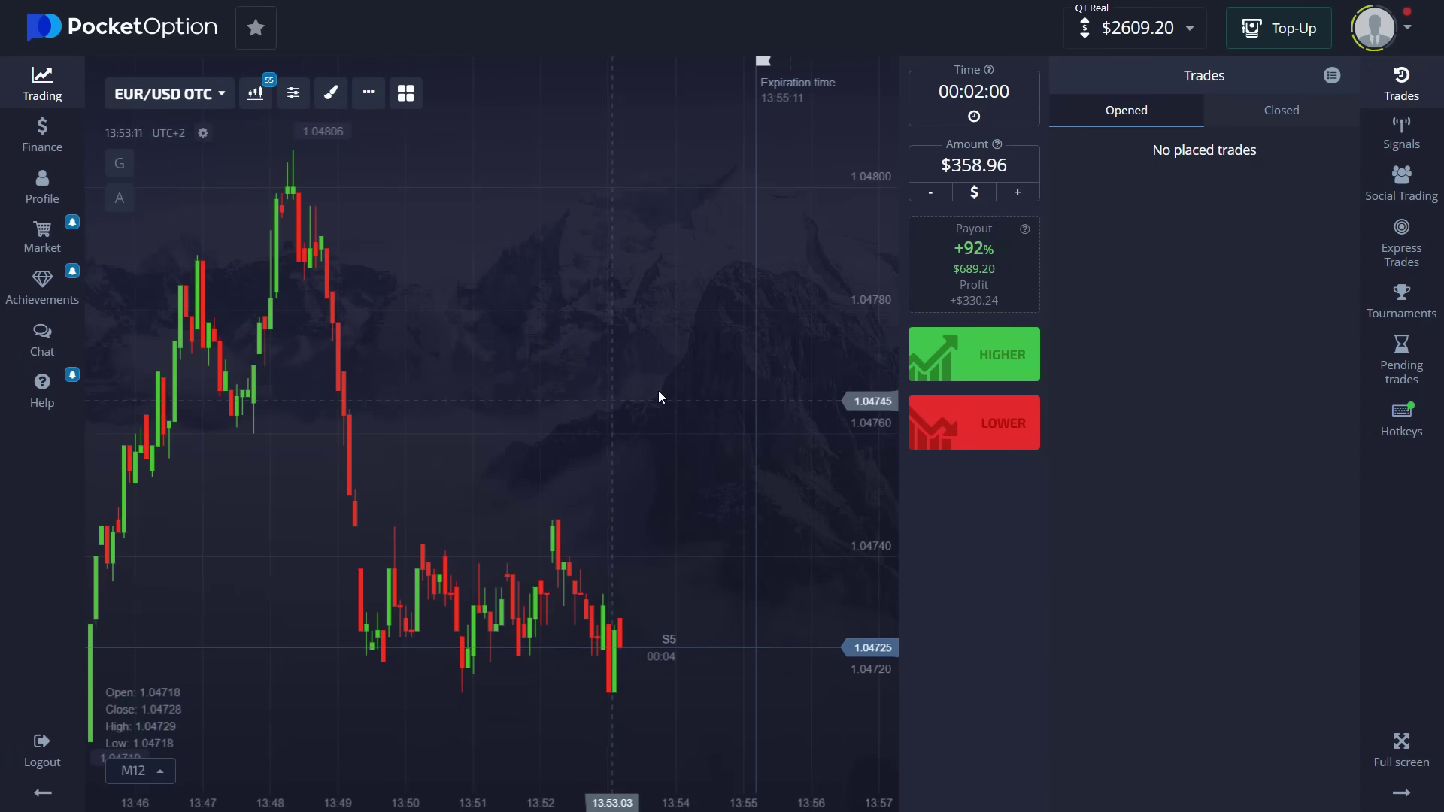
{"action": "left_click", "coordinate": [977, 165]}
{"action": "left_click", "coordinate": [663, 212]}
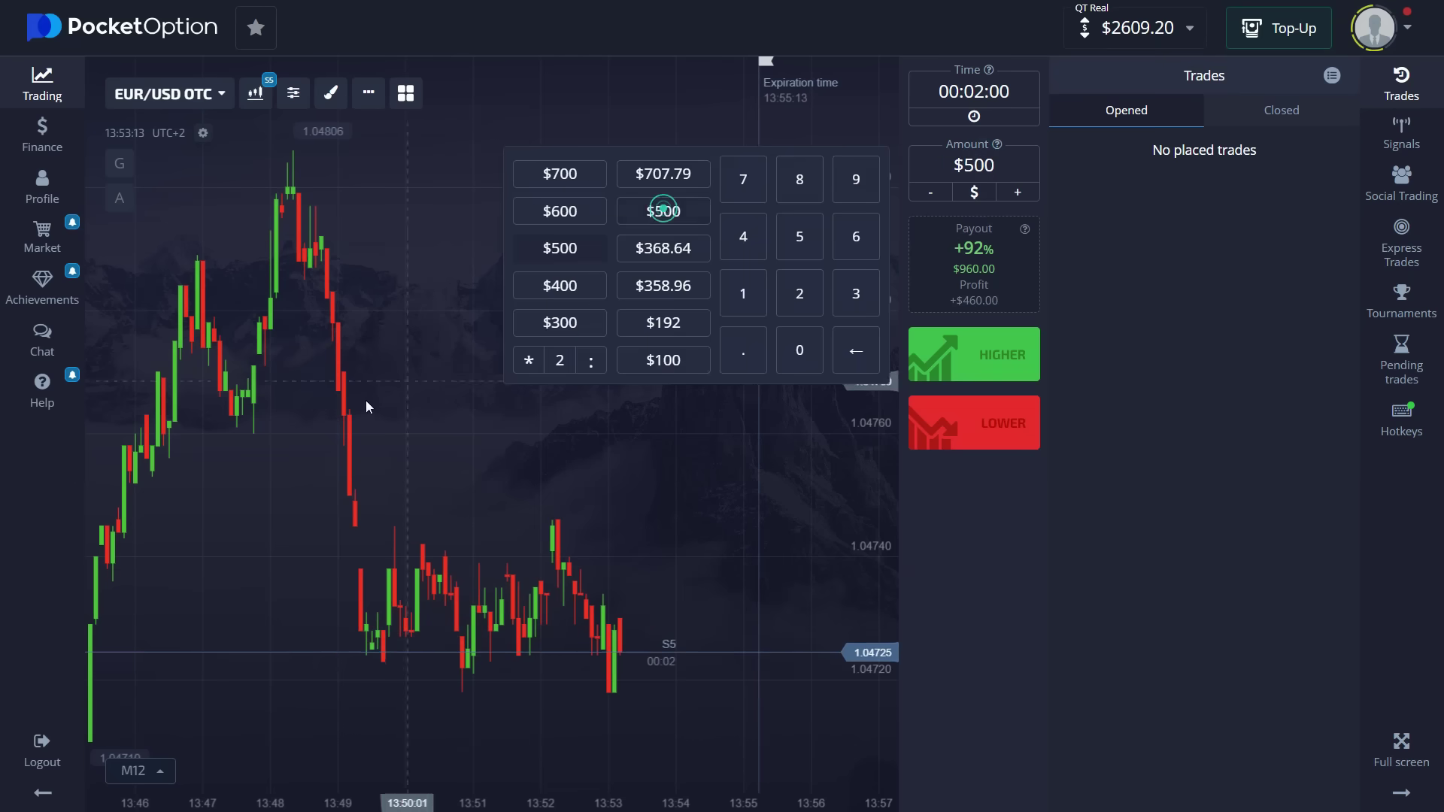
Switch the chart to S30 candles, set a 00:01:00 expiry, and show the indicator list.
{"action": "left_click", "coordinate": [254, 95]}
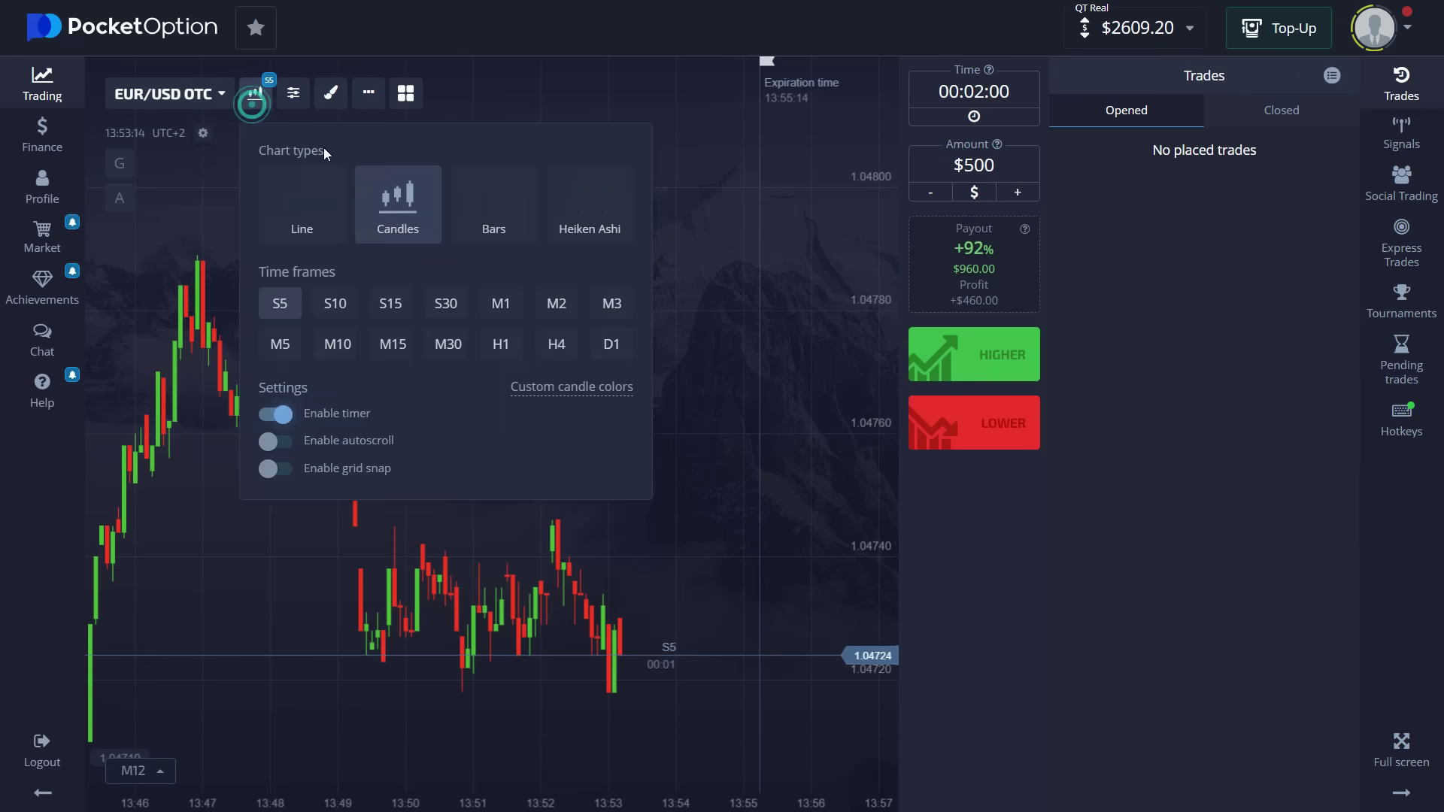
{"action": "left_click", "coordinate": [443, 305]}
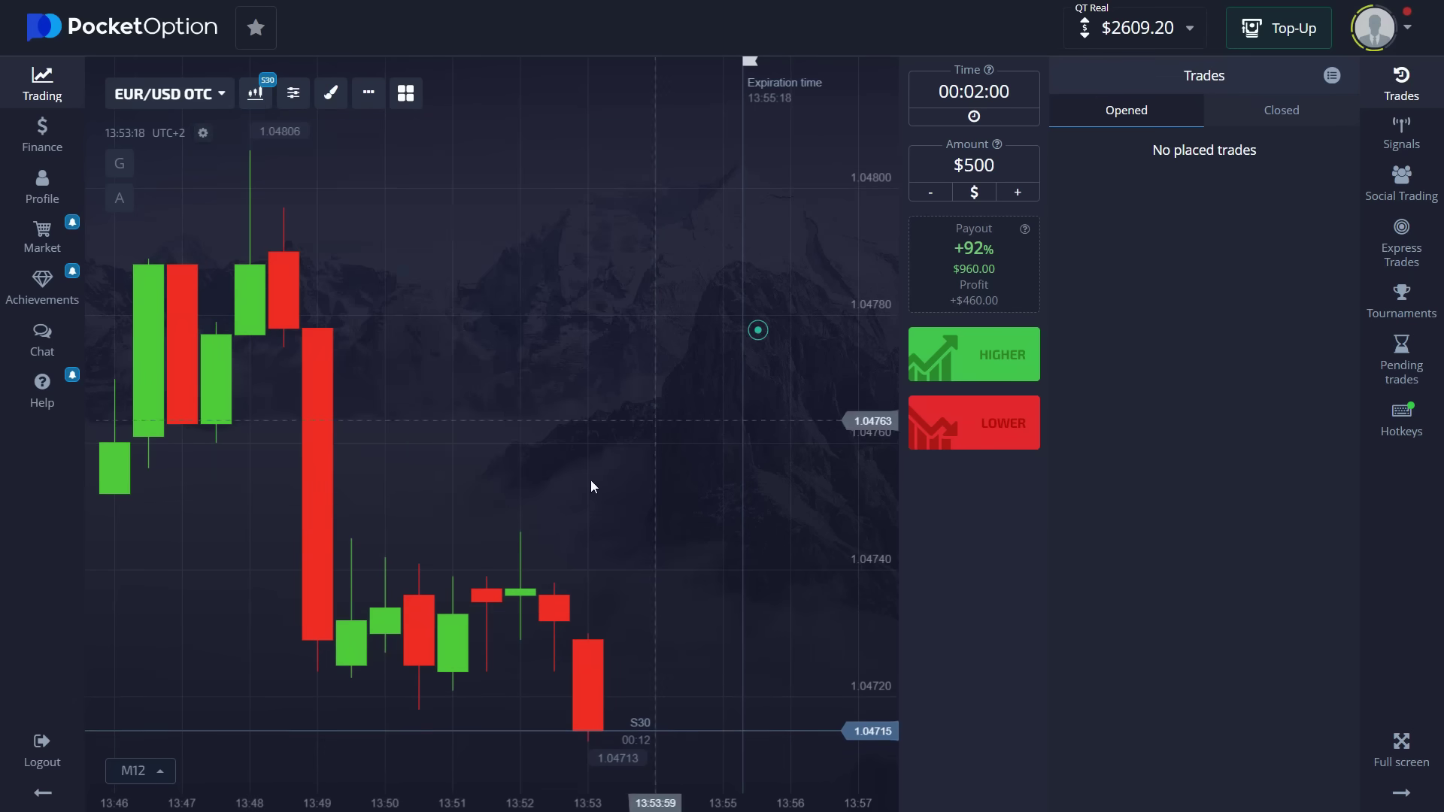
{"action": "left_click", "coordinate": [970, 102]}
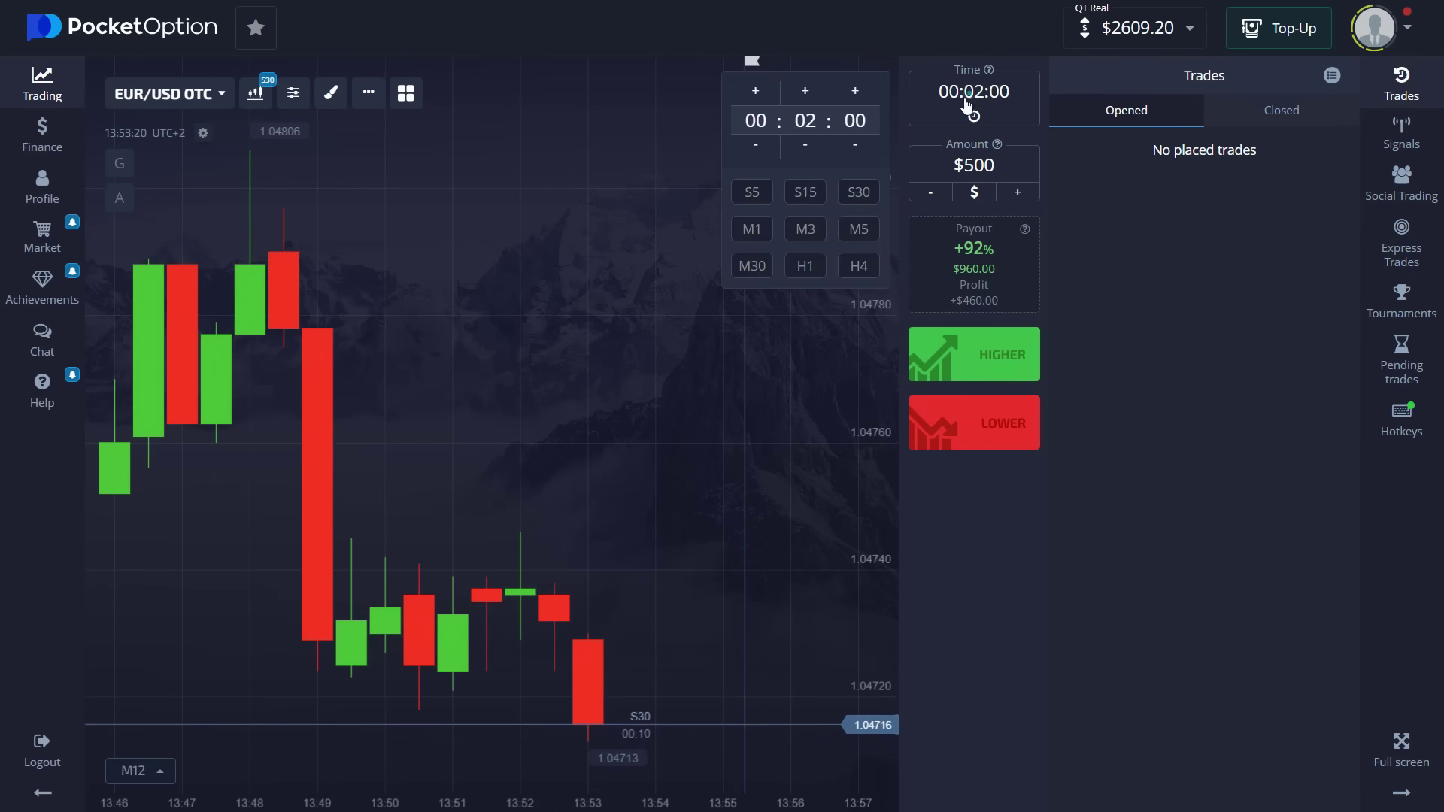
{"action": "left_click", "coordinate": [805, 149]}
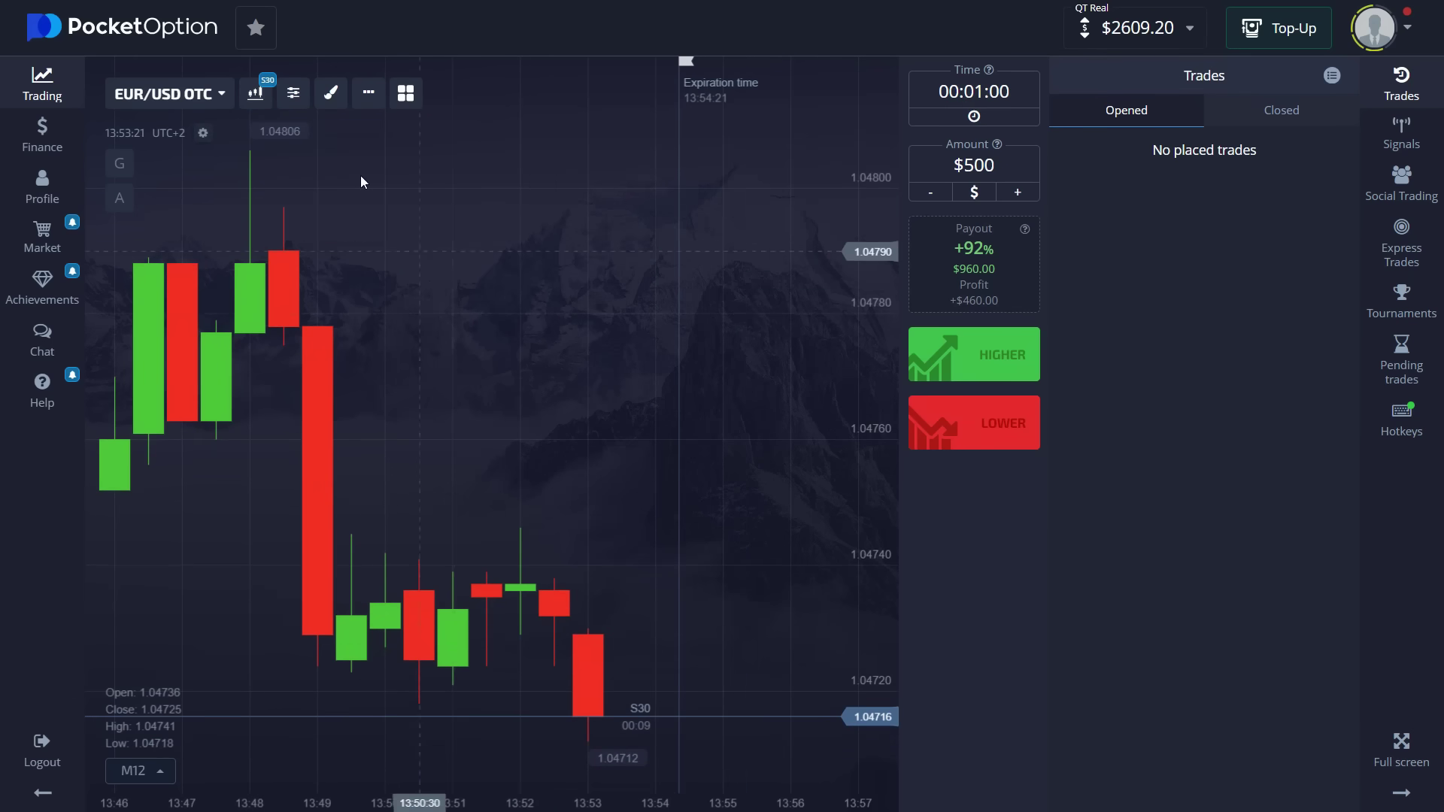
{"action": "left_click", "coordinate": [294, 94]}
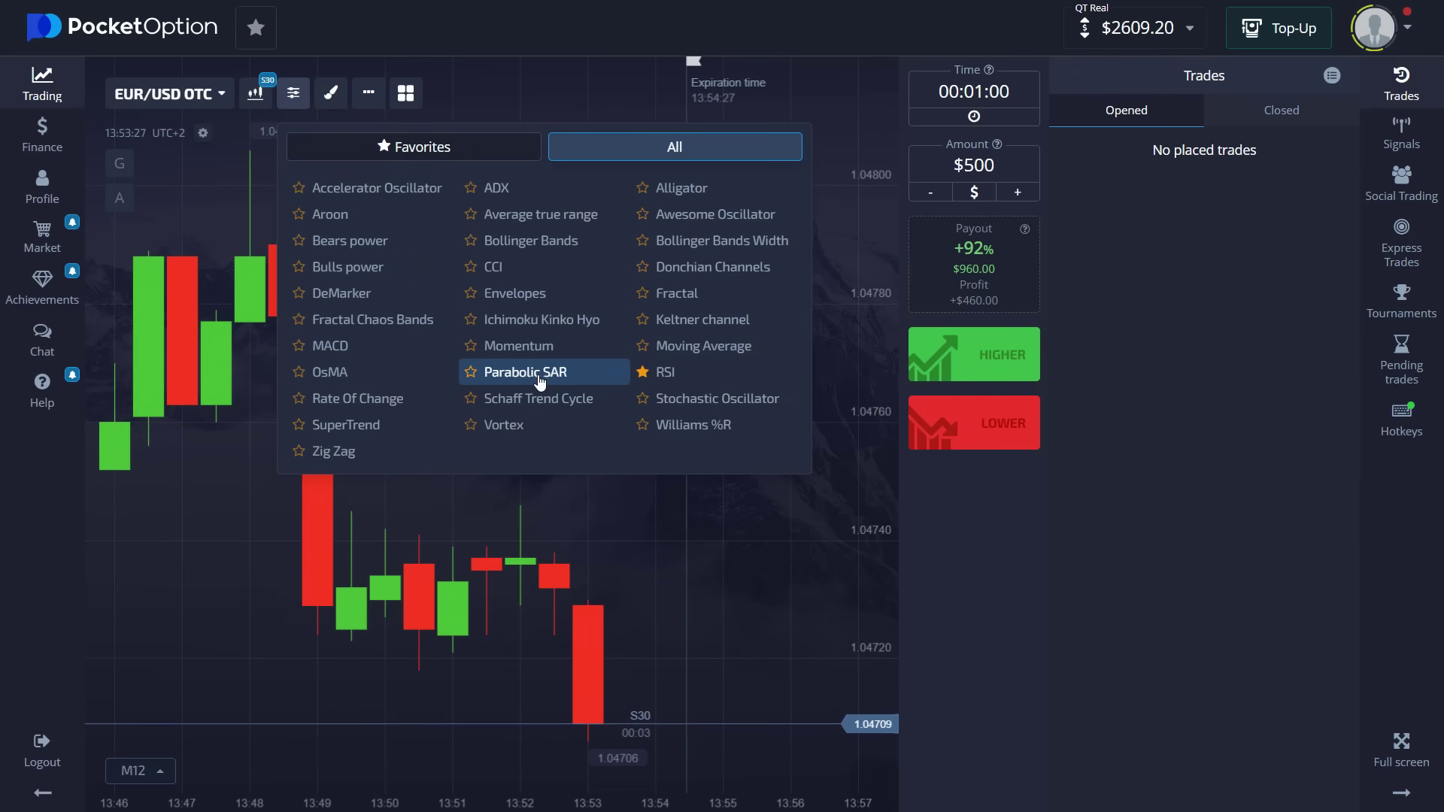
Add a Parabolic SAR indicator and set its acceleration to 0.04.
{"action": "left_click", "coordinate": [539, 372]}
{"action": "left_click", "coordinate": [272, 156]}
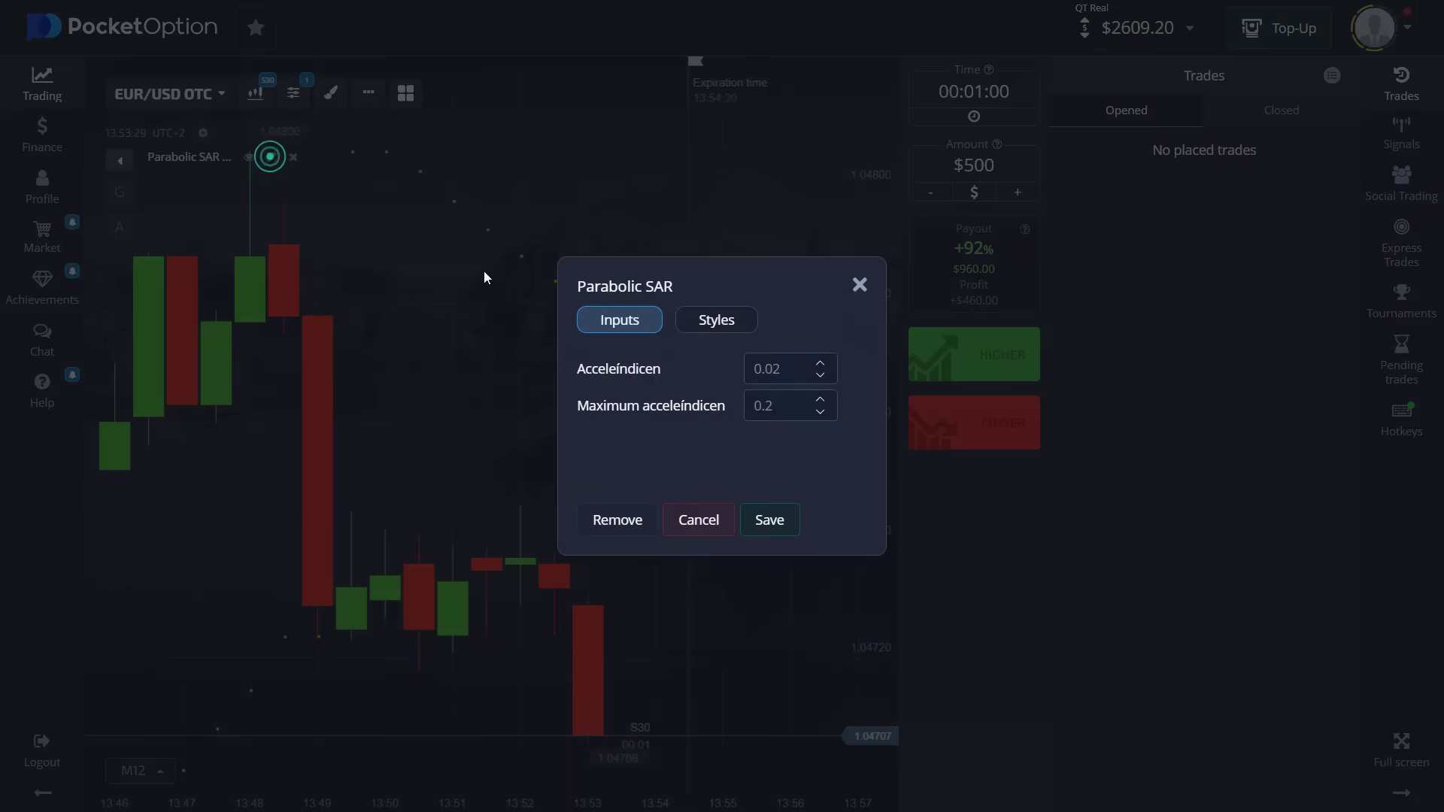
{"action": "left_click", "coordinate": [782, 371]}
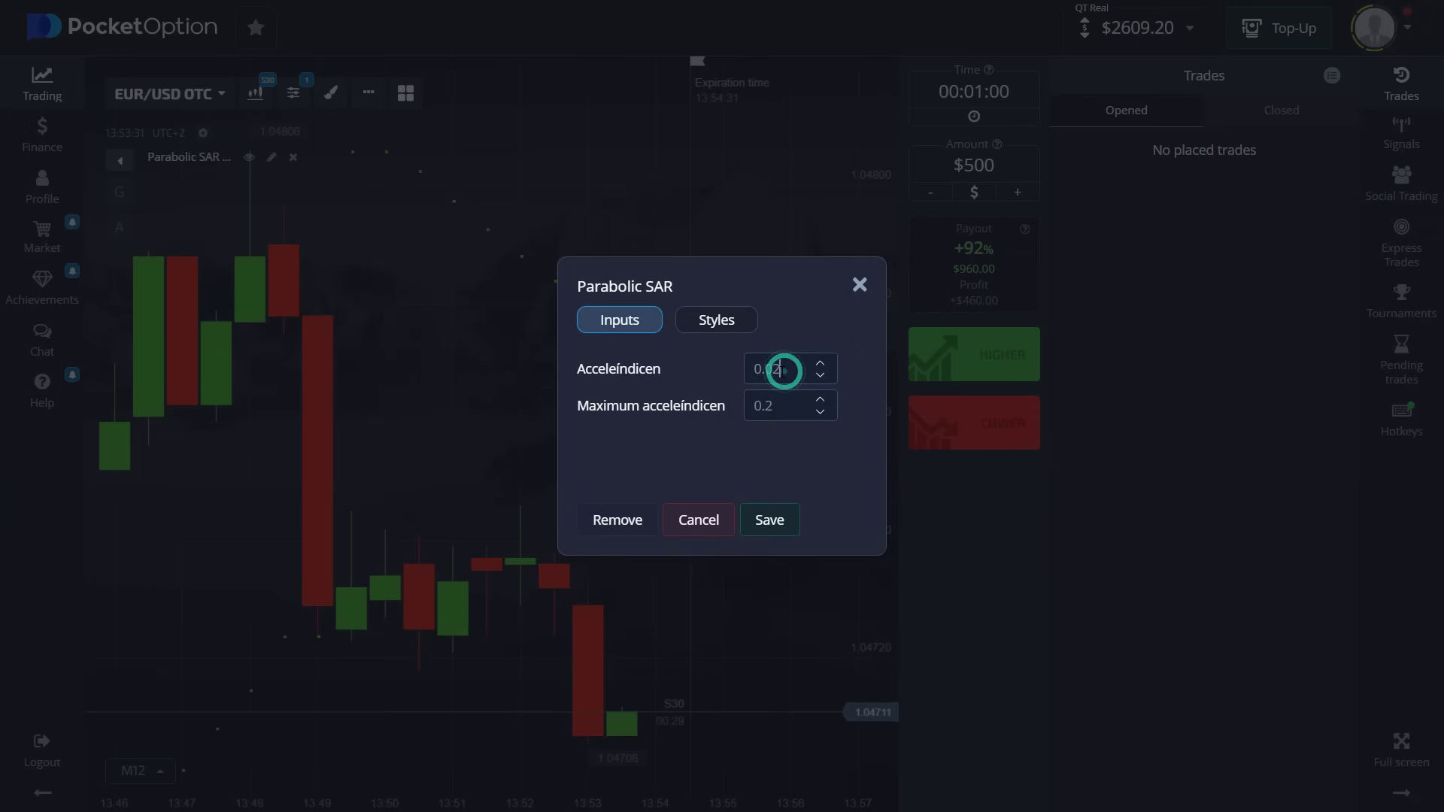
{"action": "key", "text": "BackSpace"}
{"action": "type", "text": "4"}
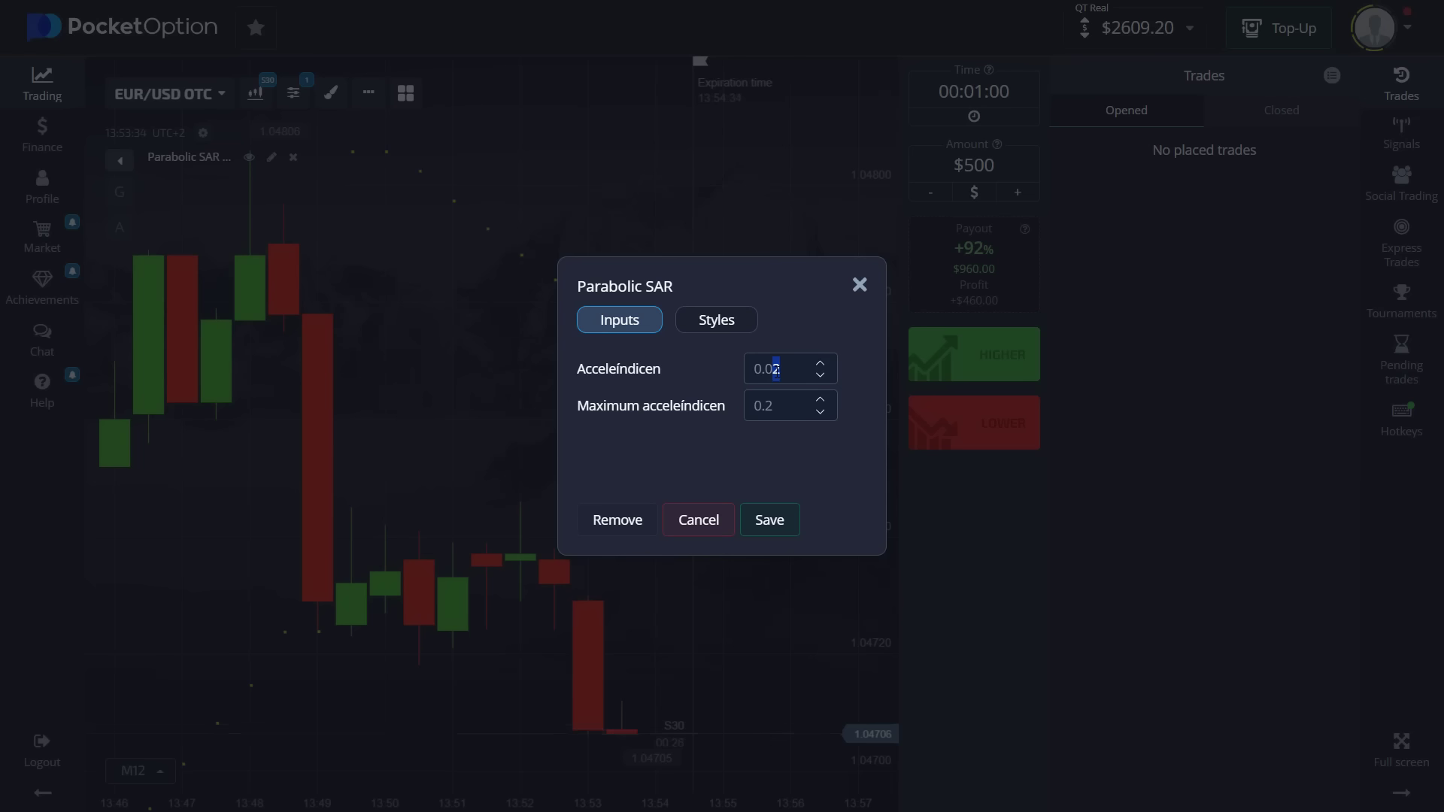
{"action": "left_click", "coordinate": [790, 392]}
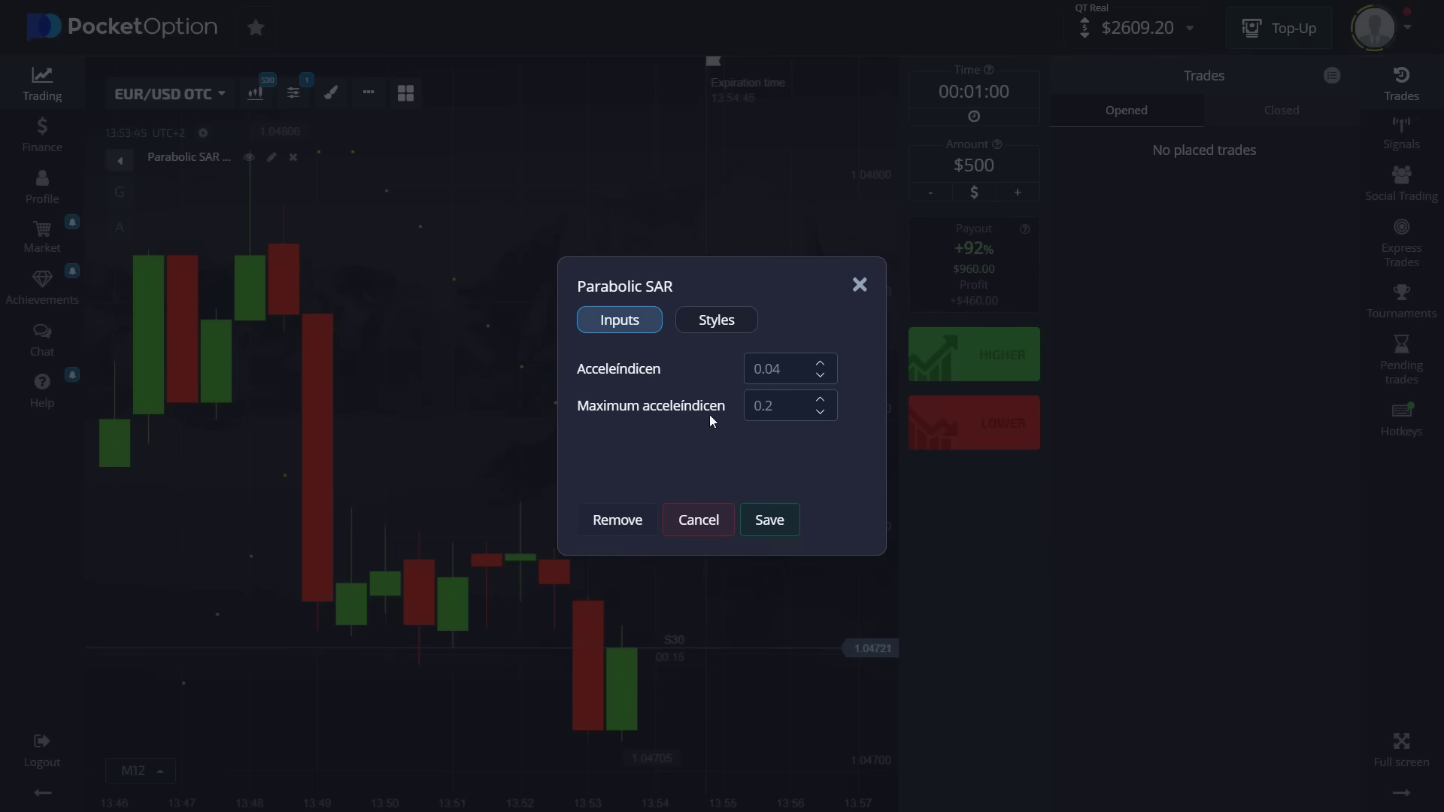
Style the SAR dots 2px magenta and save the indicator settings.
{"action": "left_click", "coordinate": [713, 324]}
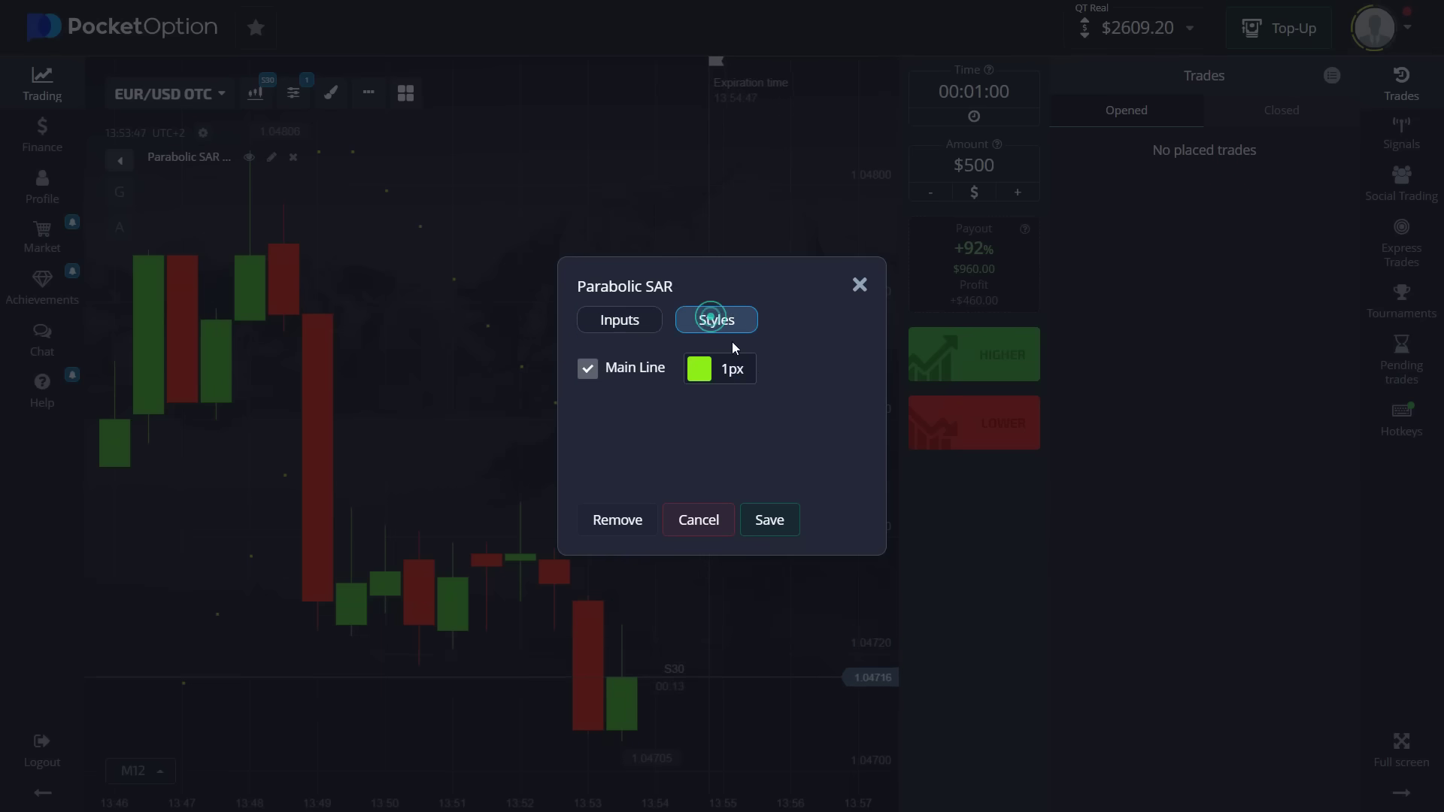
{"action": "left_click", "coordinate": [726, 369]}
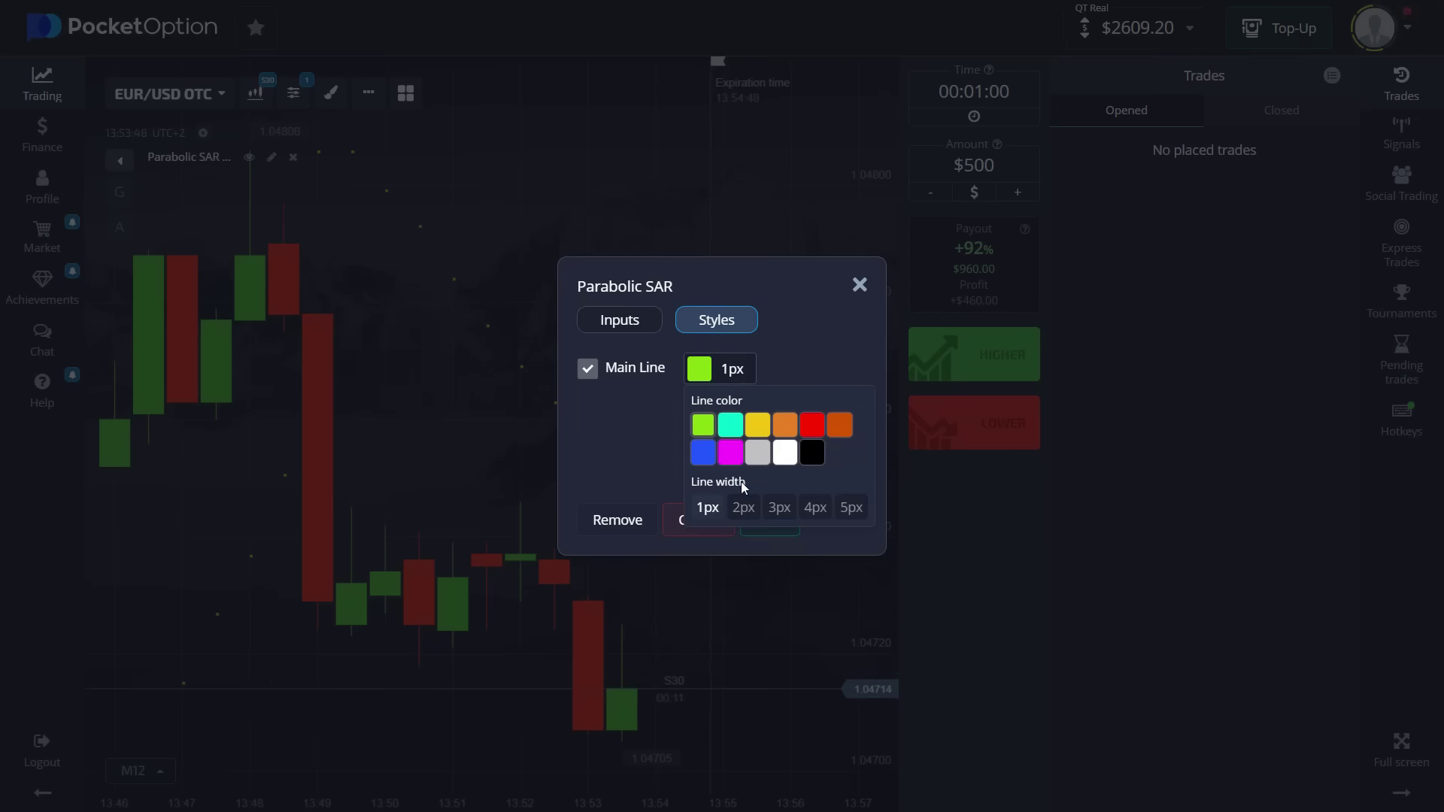
{"action": "left_click", "coordinate": [743, 507]}
{"action": "left_click", "coordinate": [785, 453]}
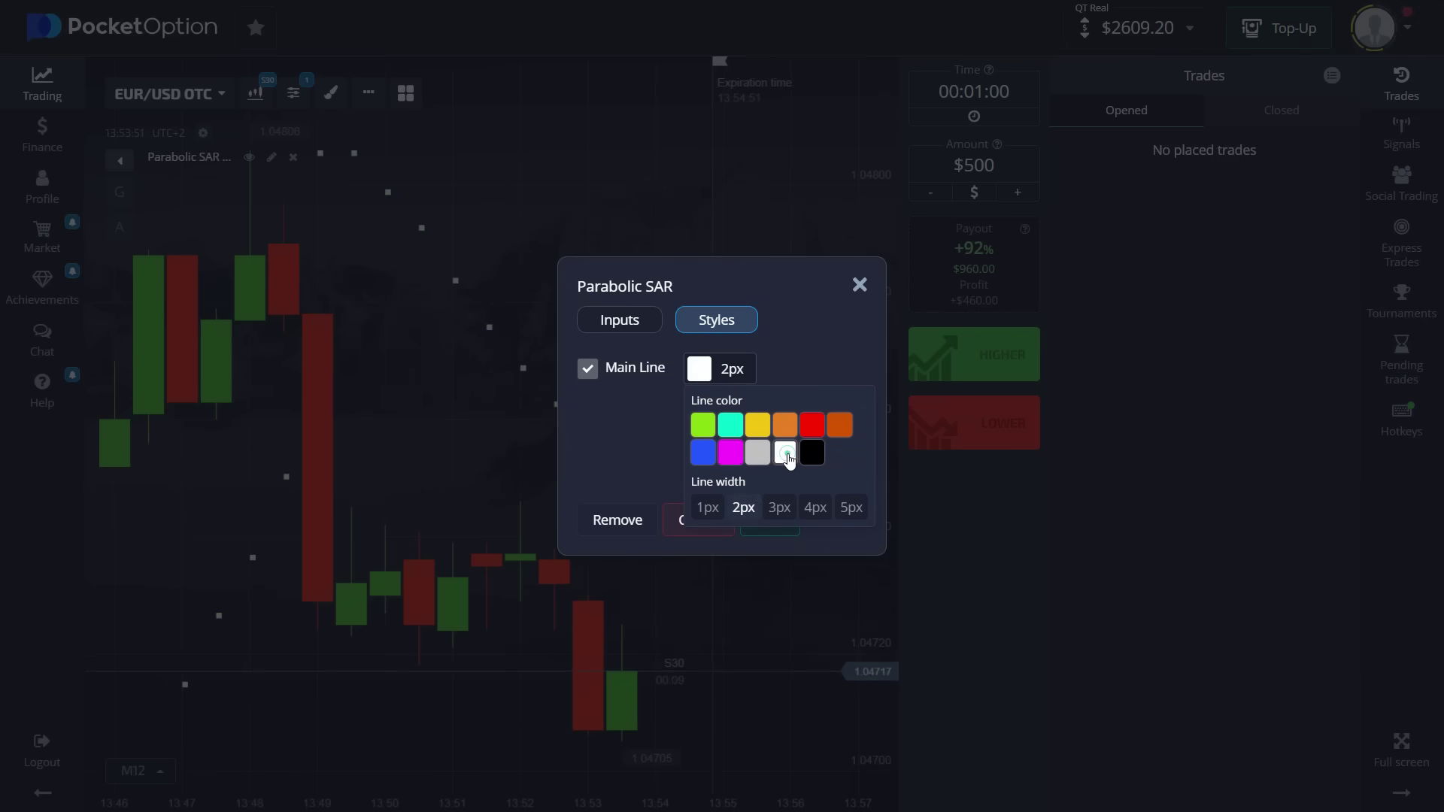
{"action": "left_click", "coordinate": [730, 452]}
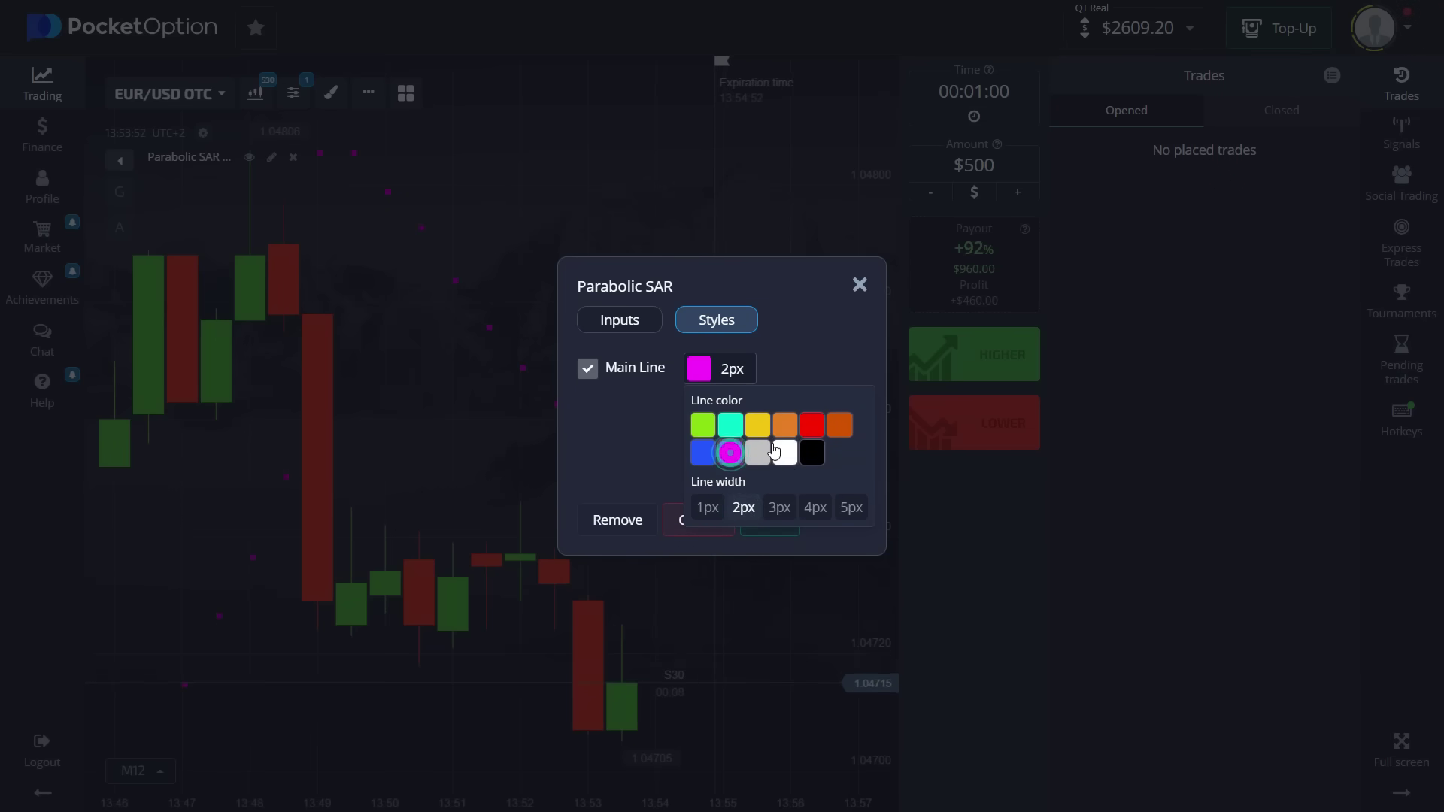
{"action": "left_click", "coordinate": [786, 355]}
{"action": "left_click", "coordinate": [775, 519]}
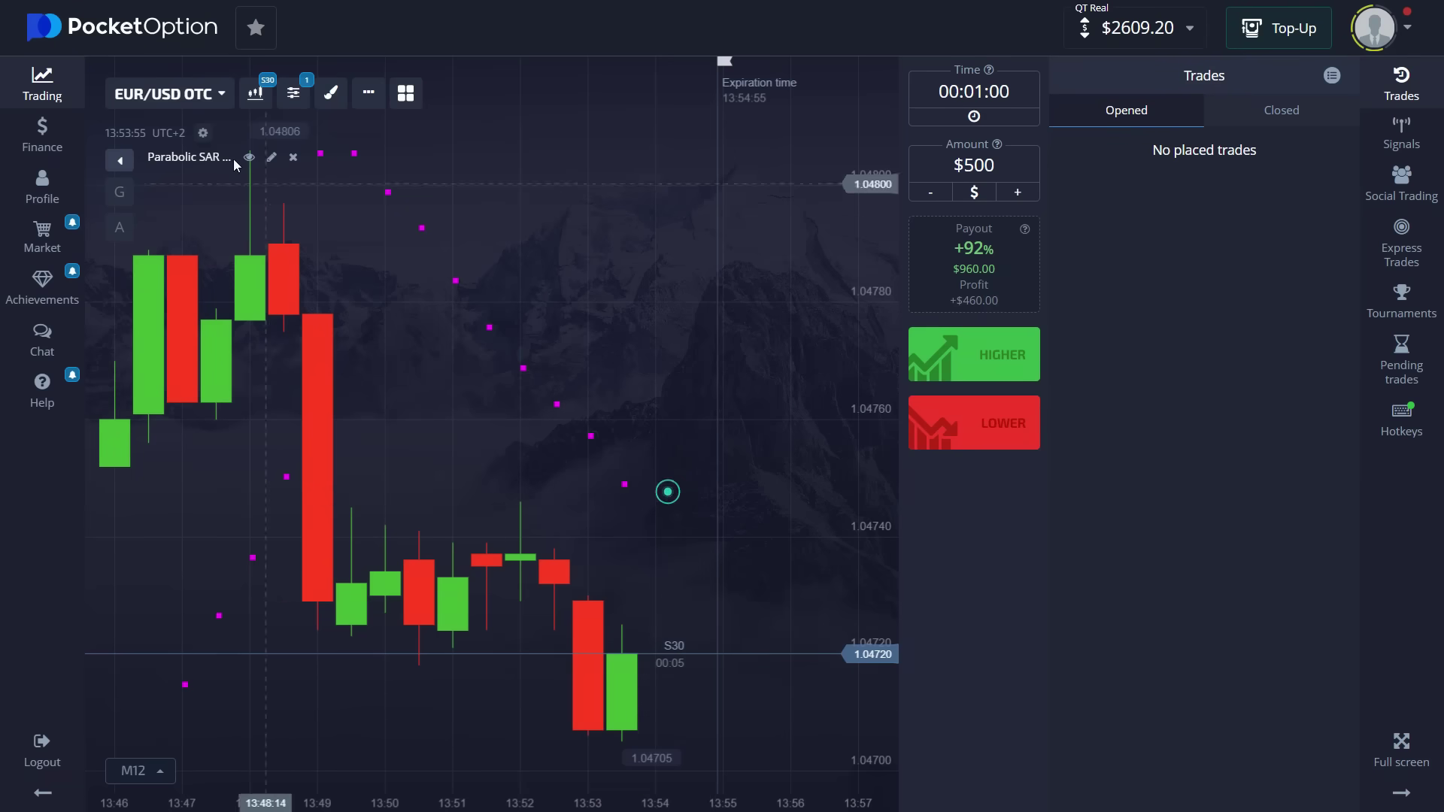
{"action": "left_click", "coordinate": [271, 157]}
{"action": "left_click", "coordinate": [357, 252]}
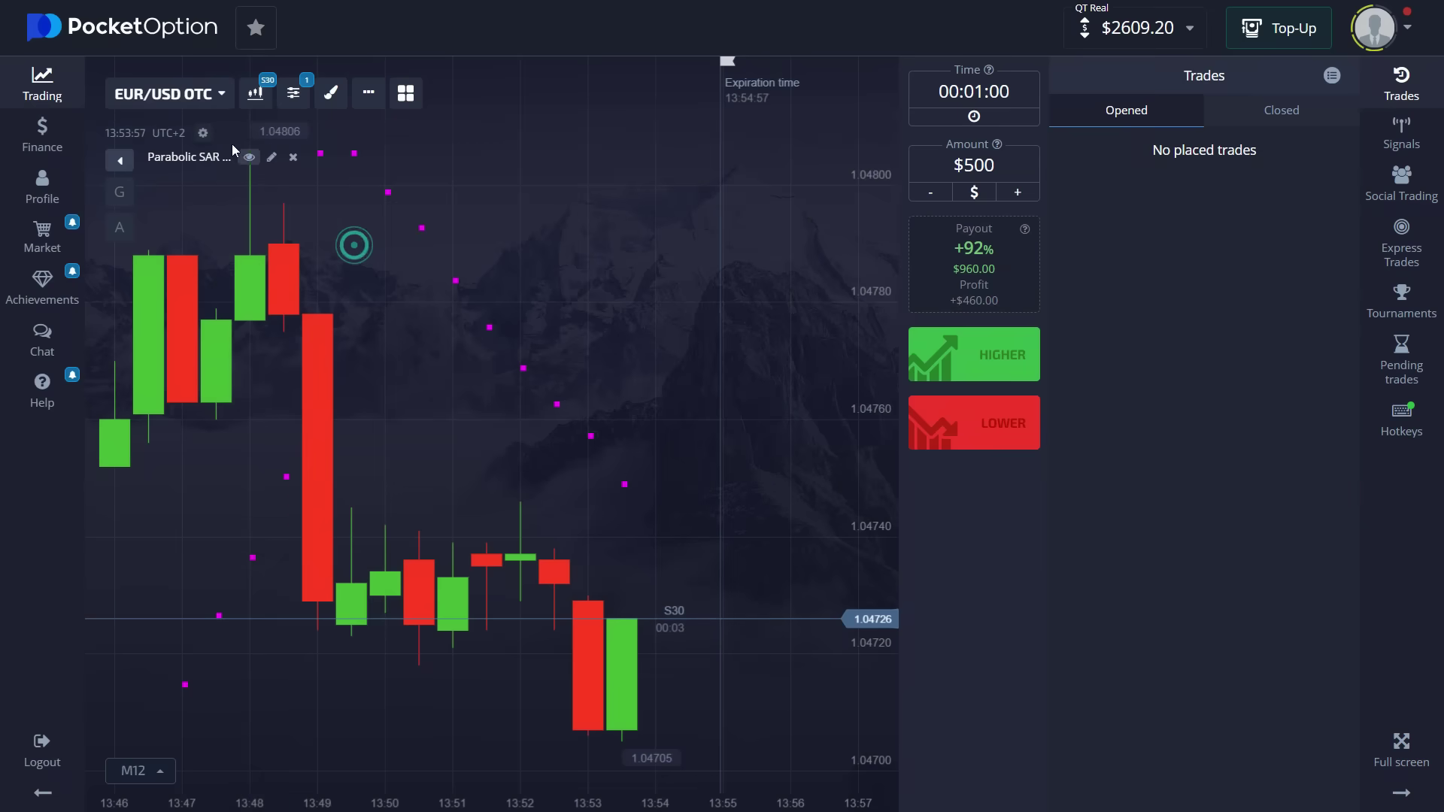
Add Moving Average indicators and make the first one a 5-period EMA.
{"action": "left_click", "coordinate": [294, 93]}
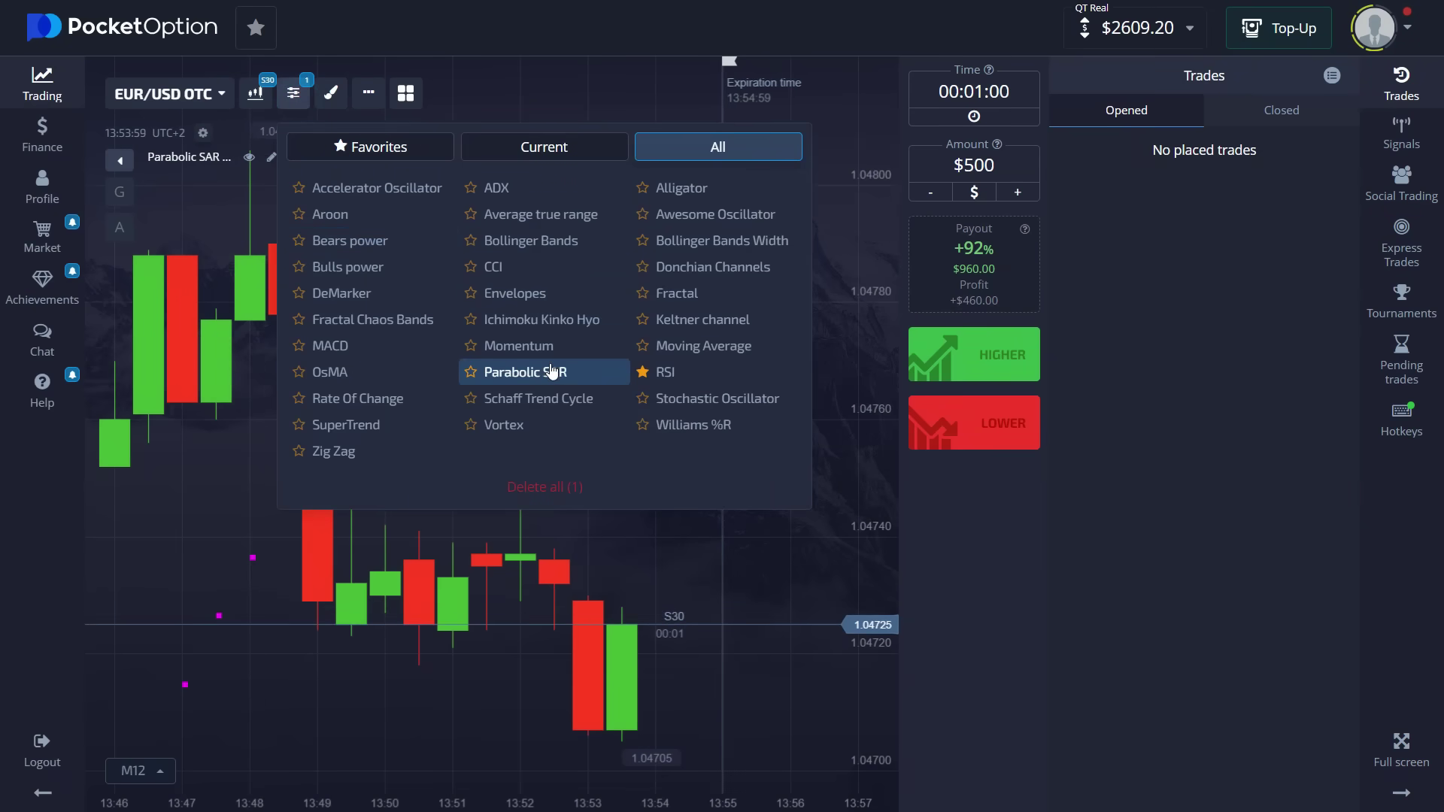
{"action": "left_click", "coordinate": [677, 356]}
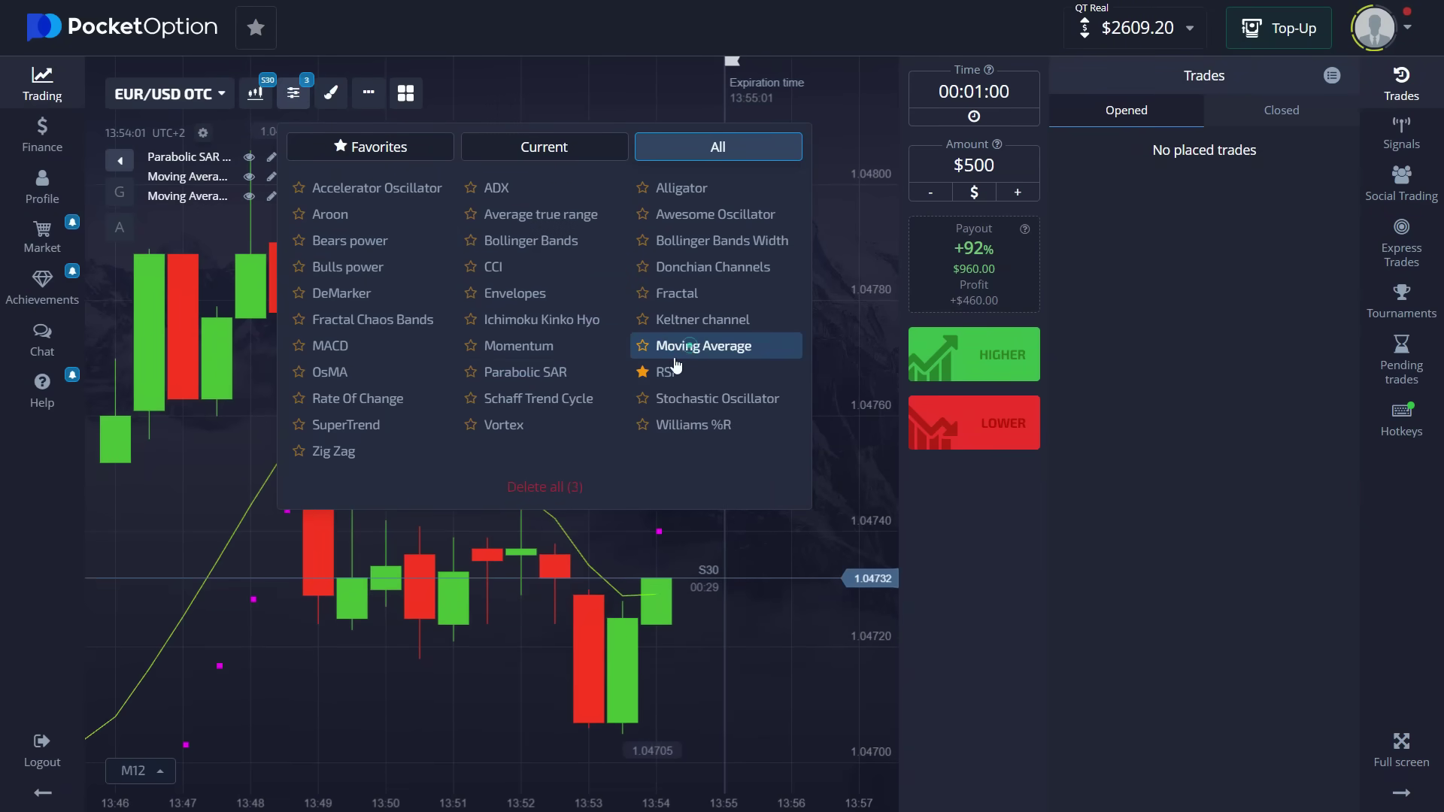
{"action": "left_click", "coordinate": [460, 583]}
{"action": "left_click", "coordinate": [272, 177]}
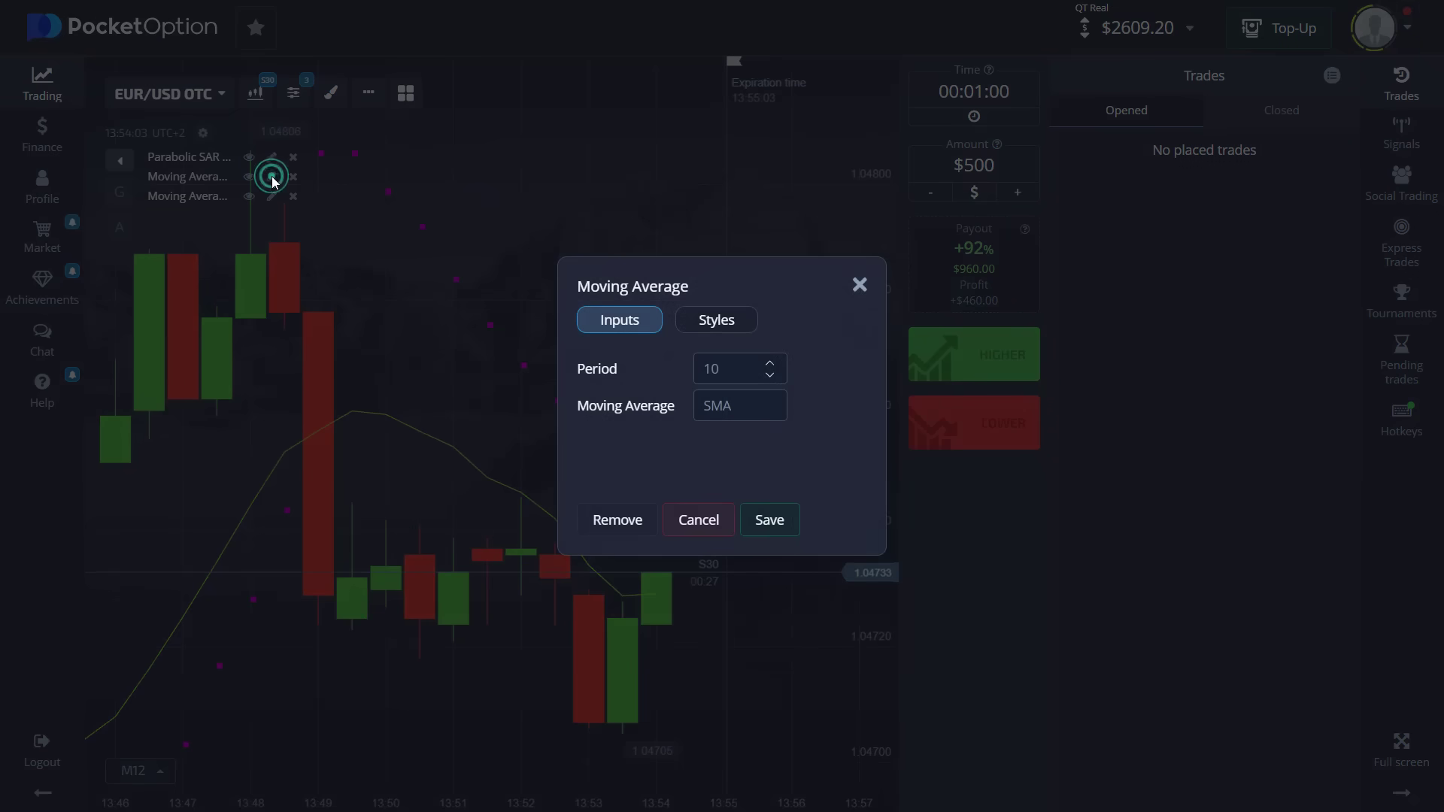
{"action": "left_click", "coordinate": [733, 407]}
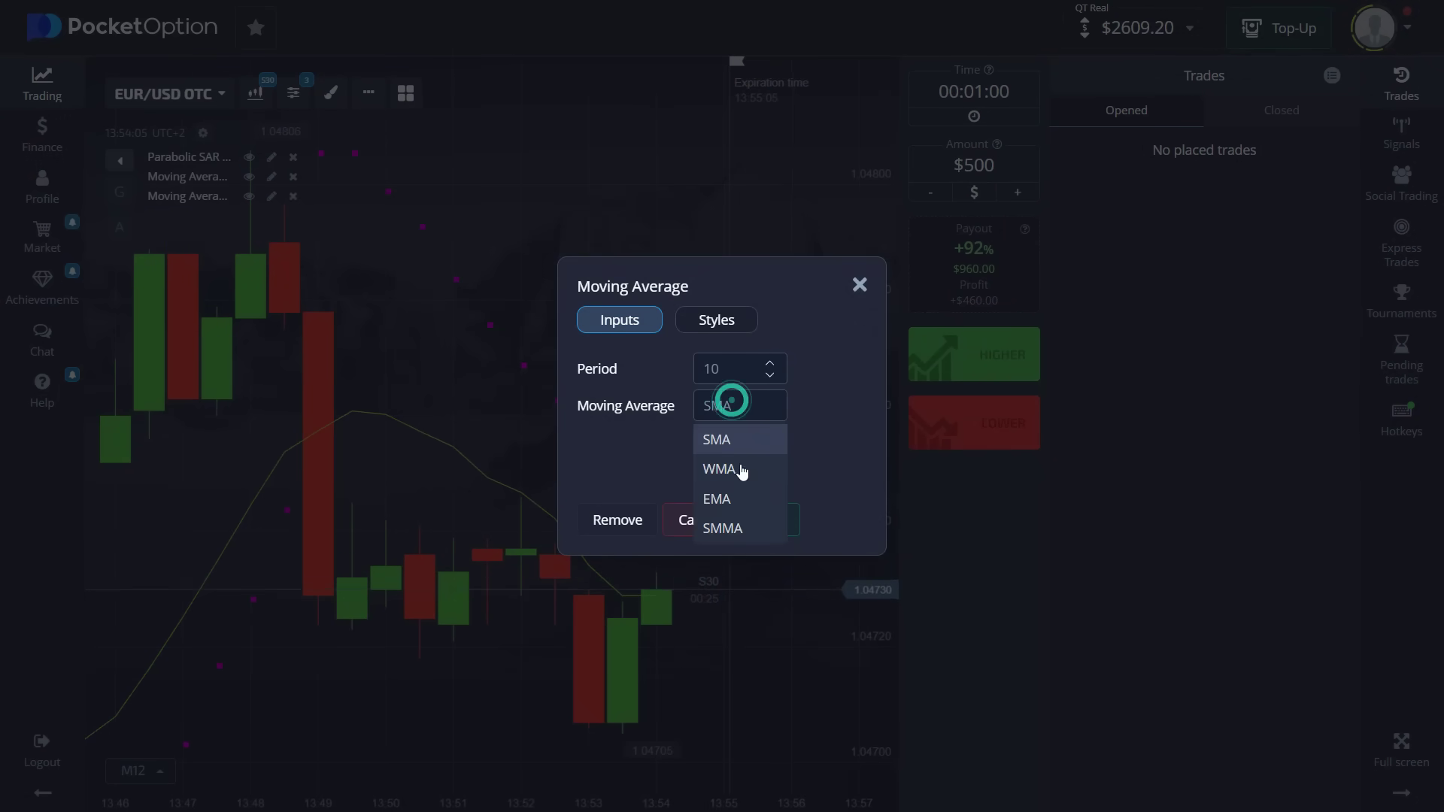
{"action": "left_click", "coordinate": [745, 497]}
{"action": "left_click_drag", "start_coordinate": [730, 372], "coordinate": [680, 364]}
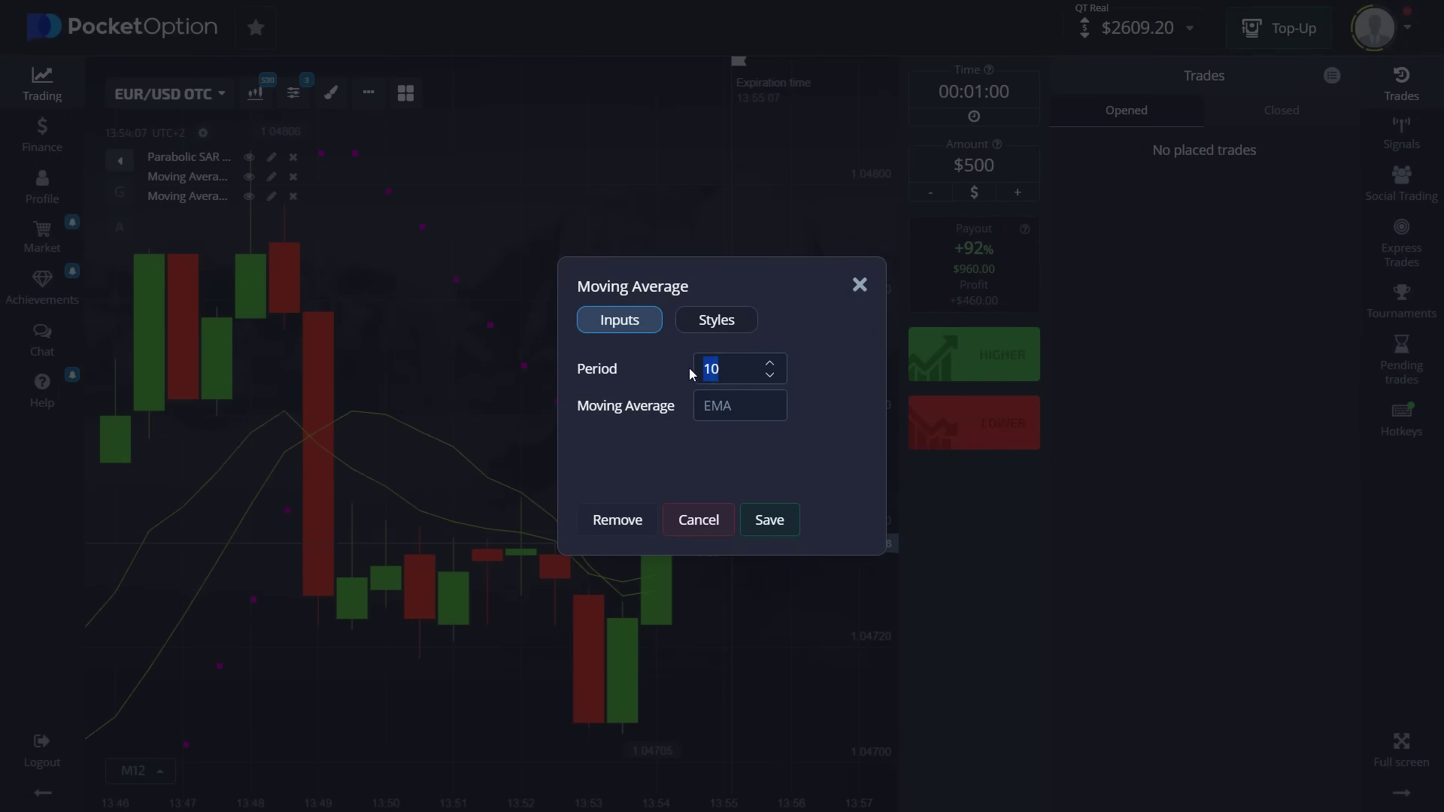
{"action": "type", "text": "5"}
Draw the 5-period EMA as a 2px teal line and save it.
{"action": "left_click", "coordinate": [728, 321]}
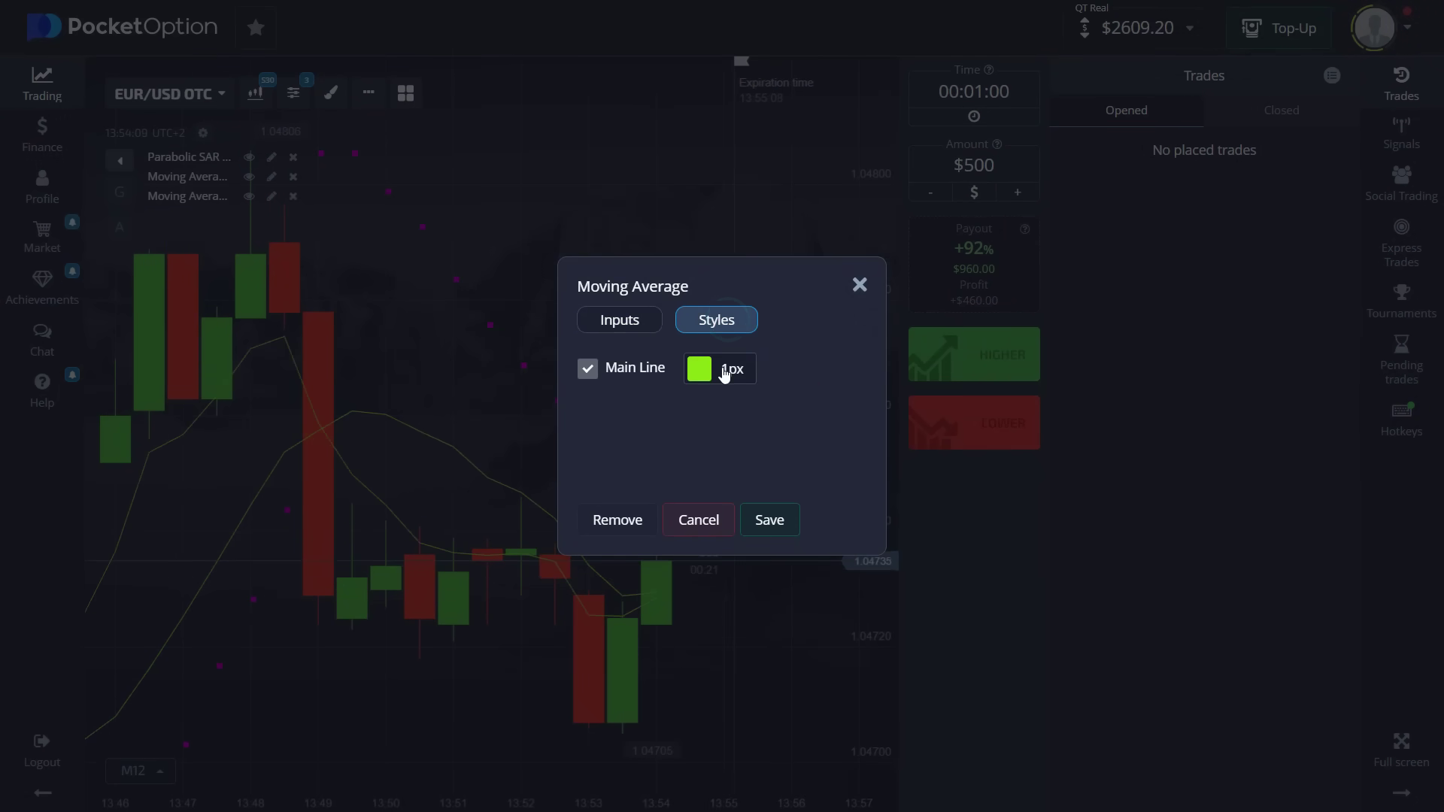
{"action": "left_click", "coordinate": [724, 370]}
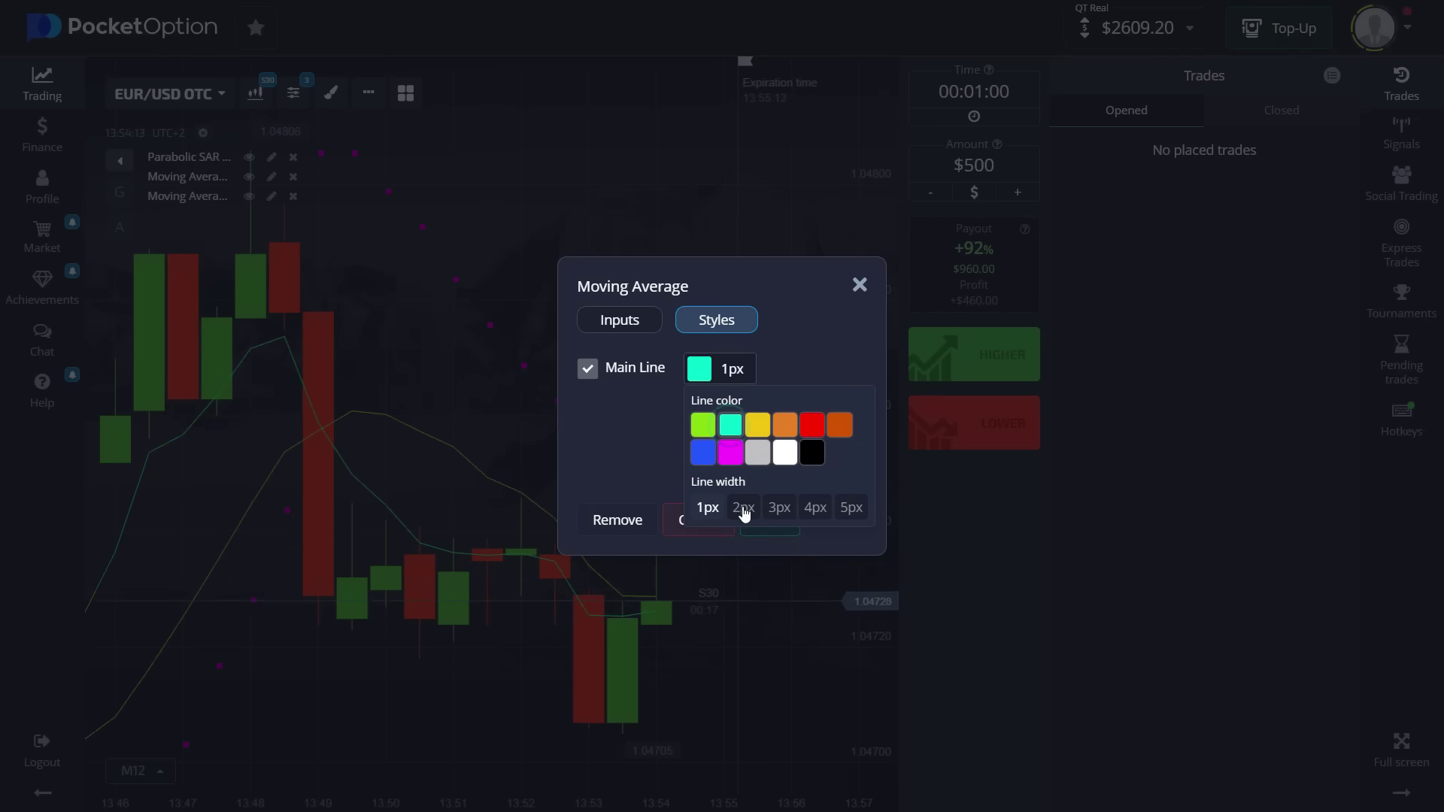
{"action": "left_click", "coordinate": [806, 370]}
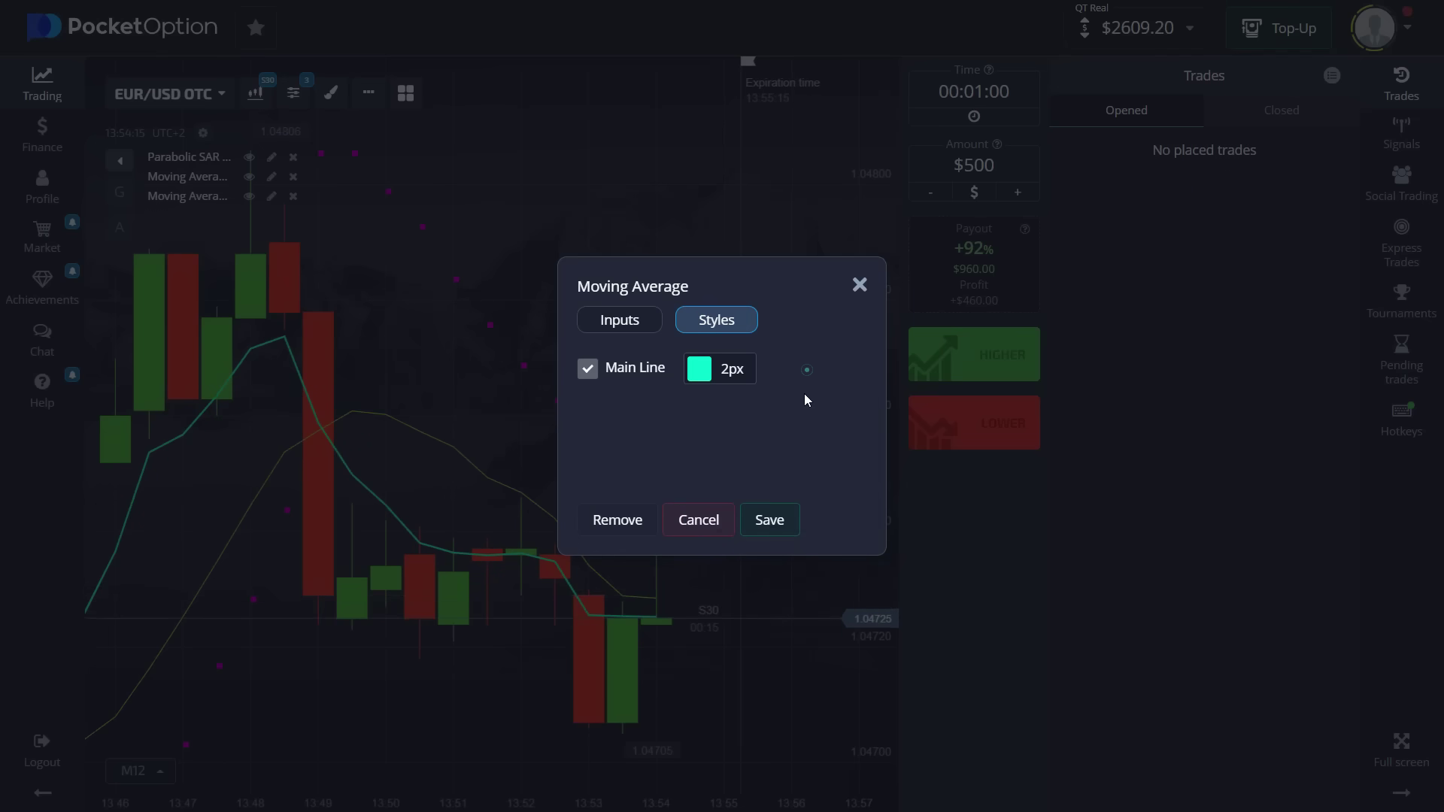
{"action": "left_click", "coordinate": [772, 521]}
{"action": "left_click", "coordinate": [270, 196]}
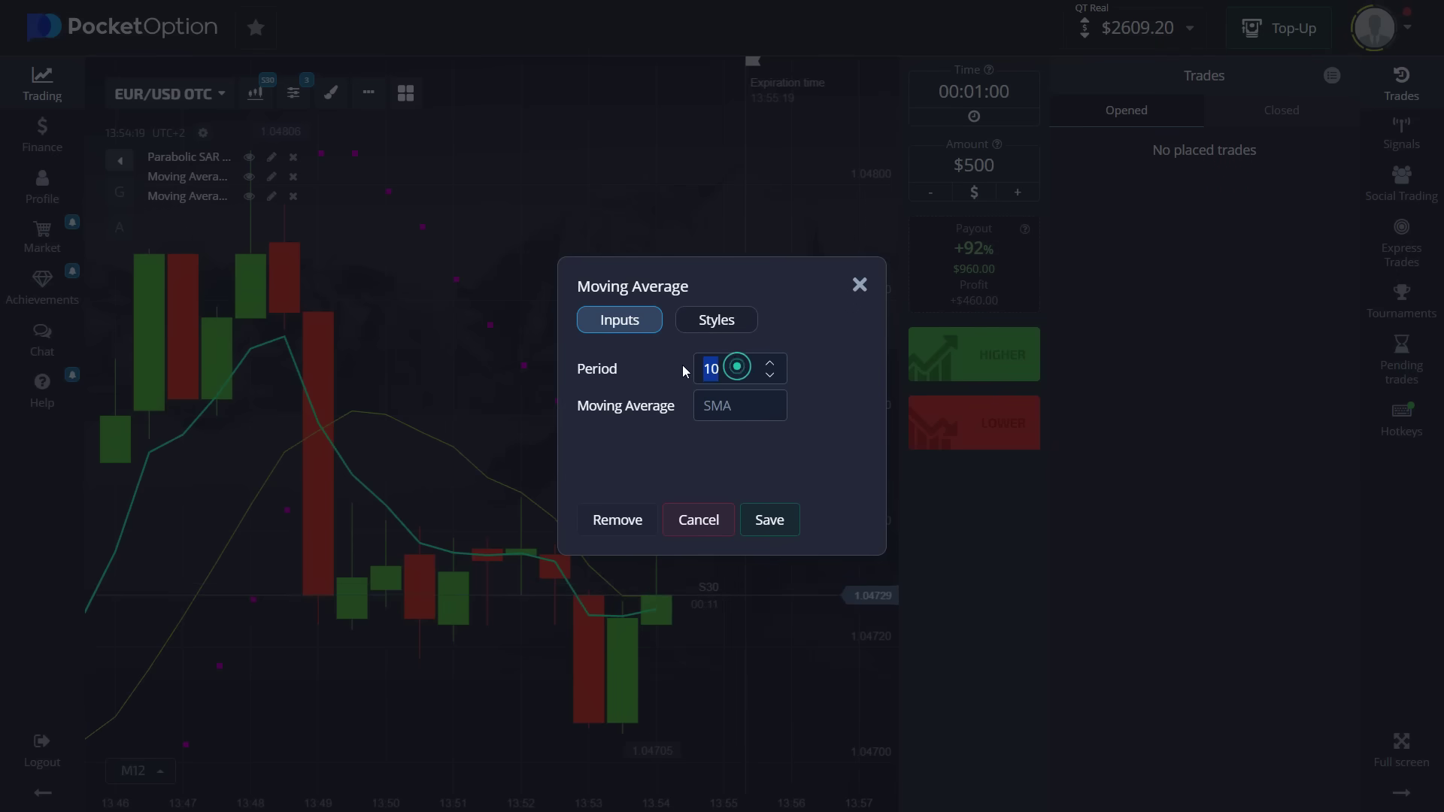
{"action": "type", "text": "23"}
Make the second moving average a 23-period EMA drawn as a 2px red line.
{"action": "left_click", "coordinate": [748, 413]}
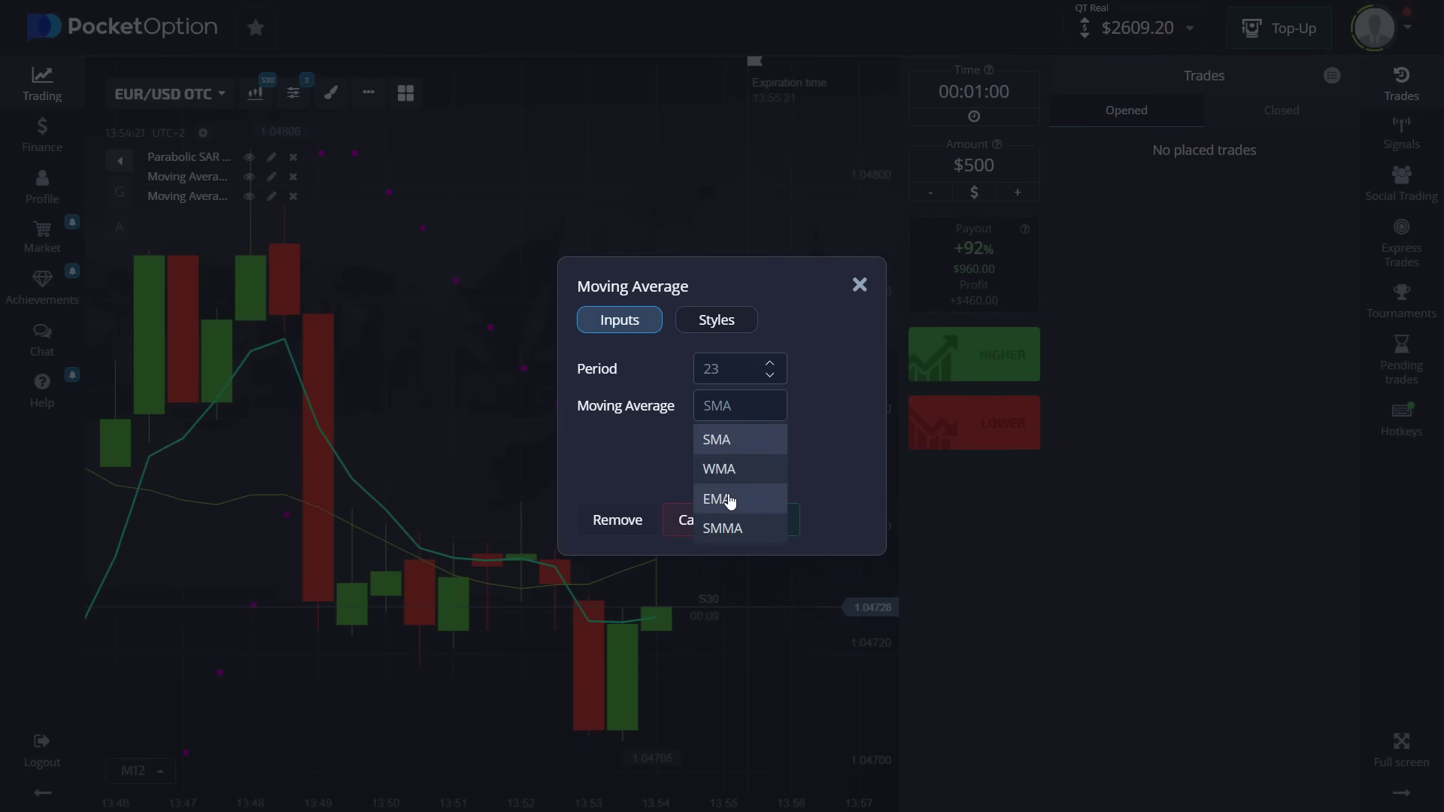
{"action": "left_click", "coordinate": [729, 499]}
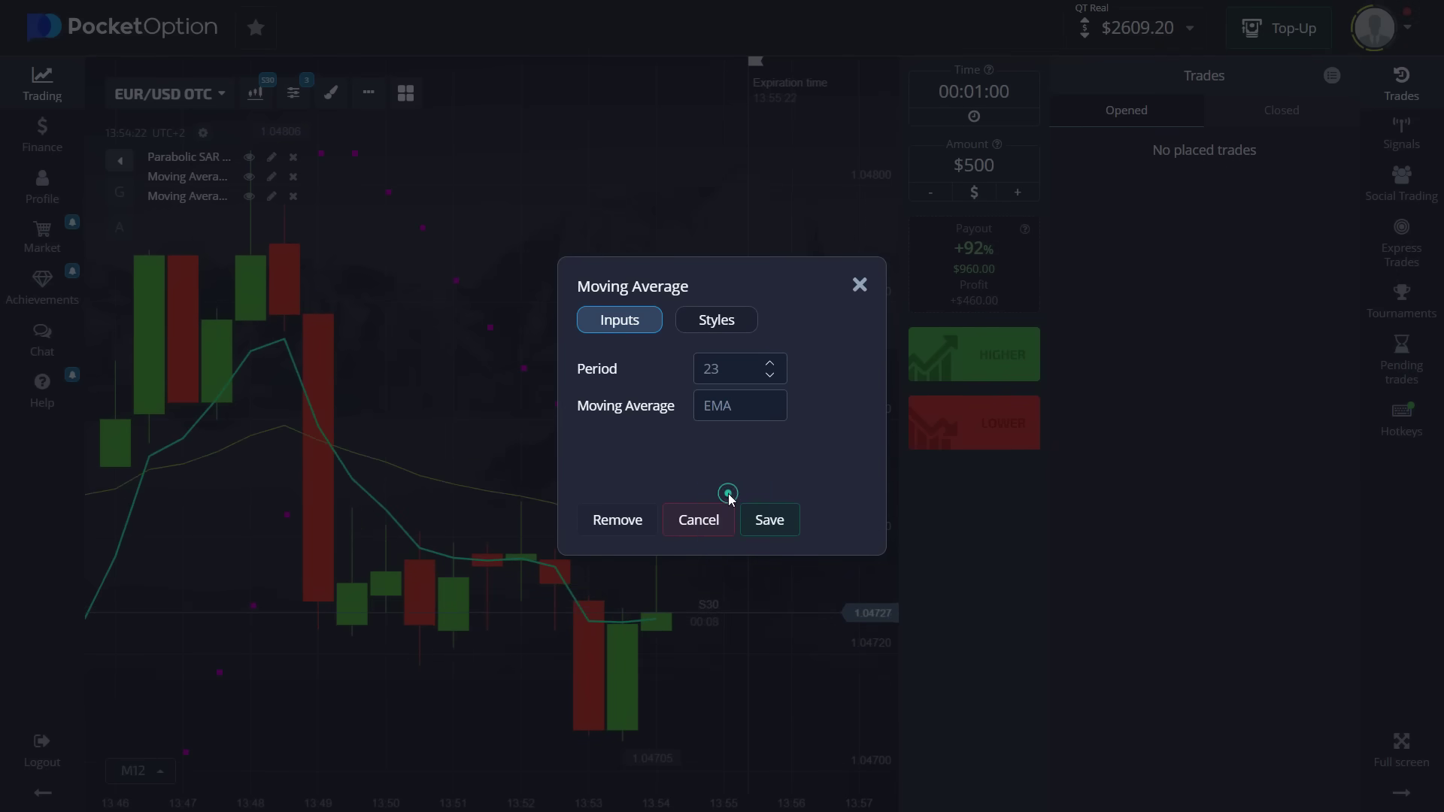
{"action": "left_click", "coordinate": [719, 321]}
{"action": "left_click", "coordinate": [721, 370]}
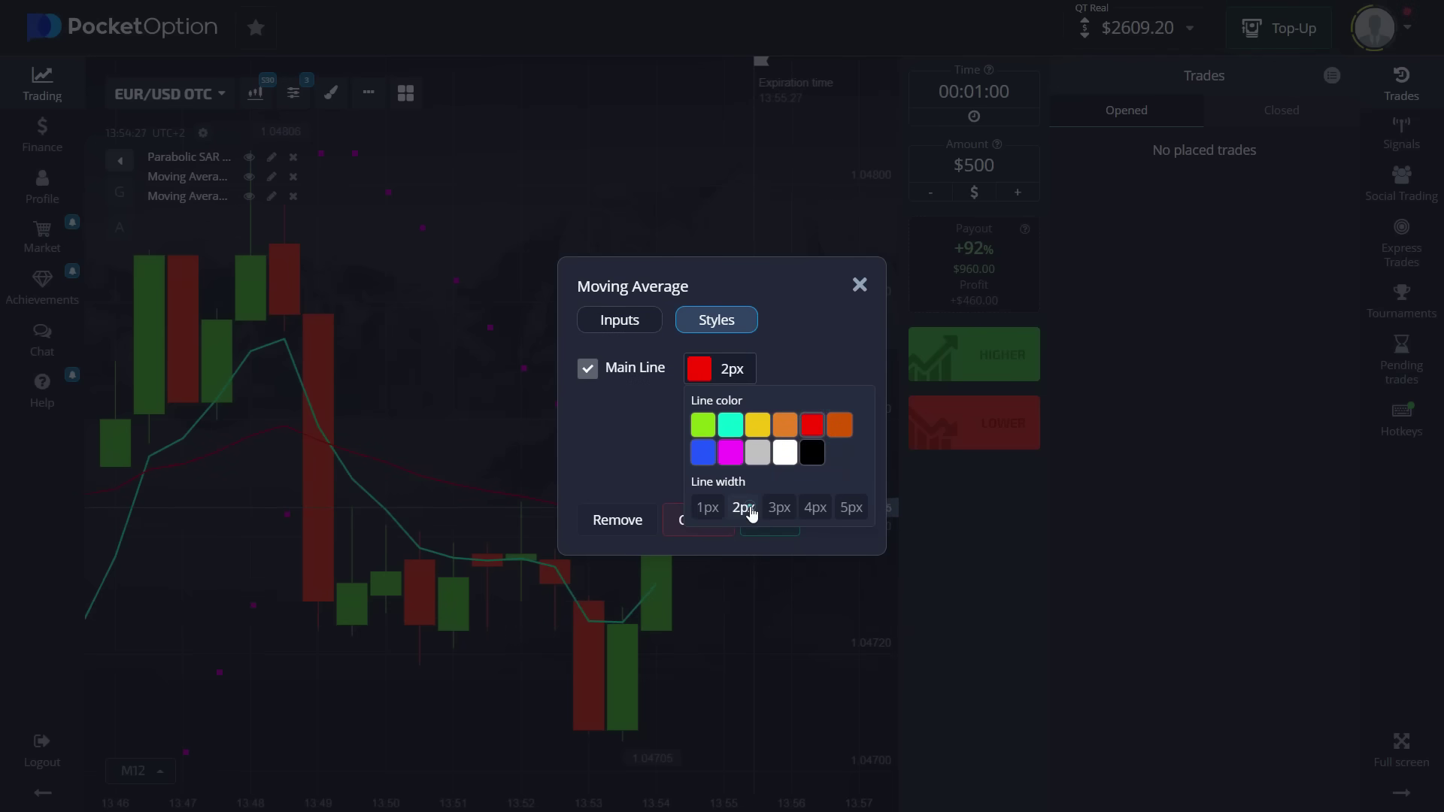
{"action": "left_click", "coordinate": [795, 365]}
{"action": "left_click", "coordinate": [775, 519]}
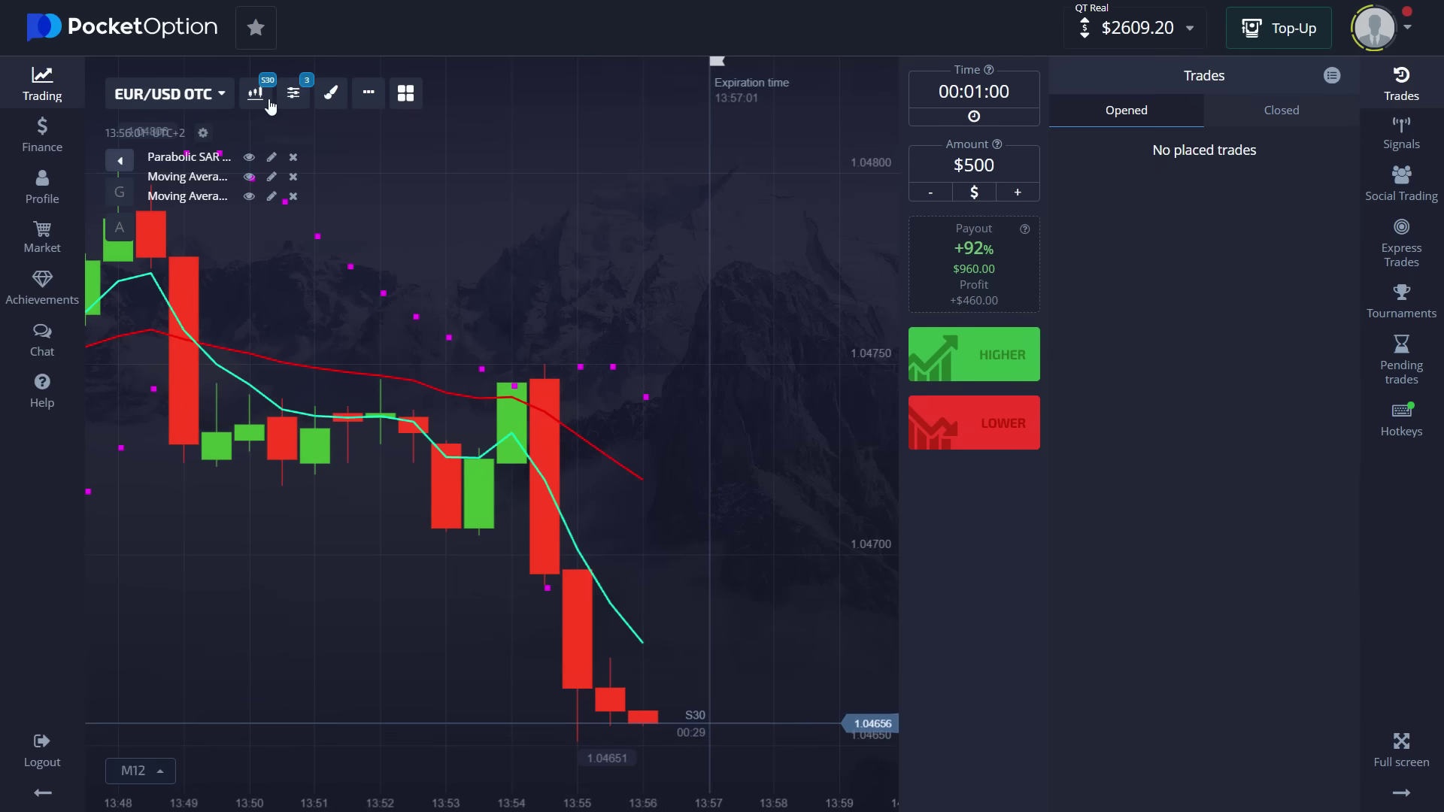
Star the OTC pairs AUD/CAD, CAD/CHF, CAD/JPY, EUR/GBP, EUR/JPY, EUR/USD, GBP/JPY, NZD/USD, USD/CAD and others as favourites.
{"action": "left_click", "coordinate": [193, 95]}
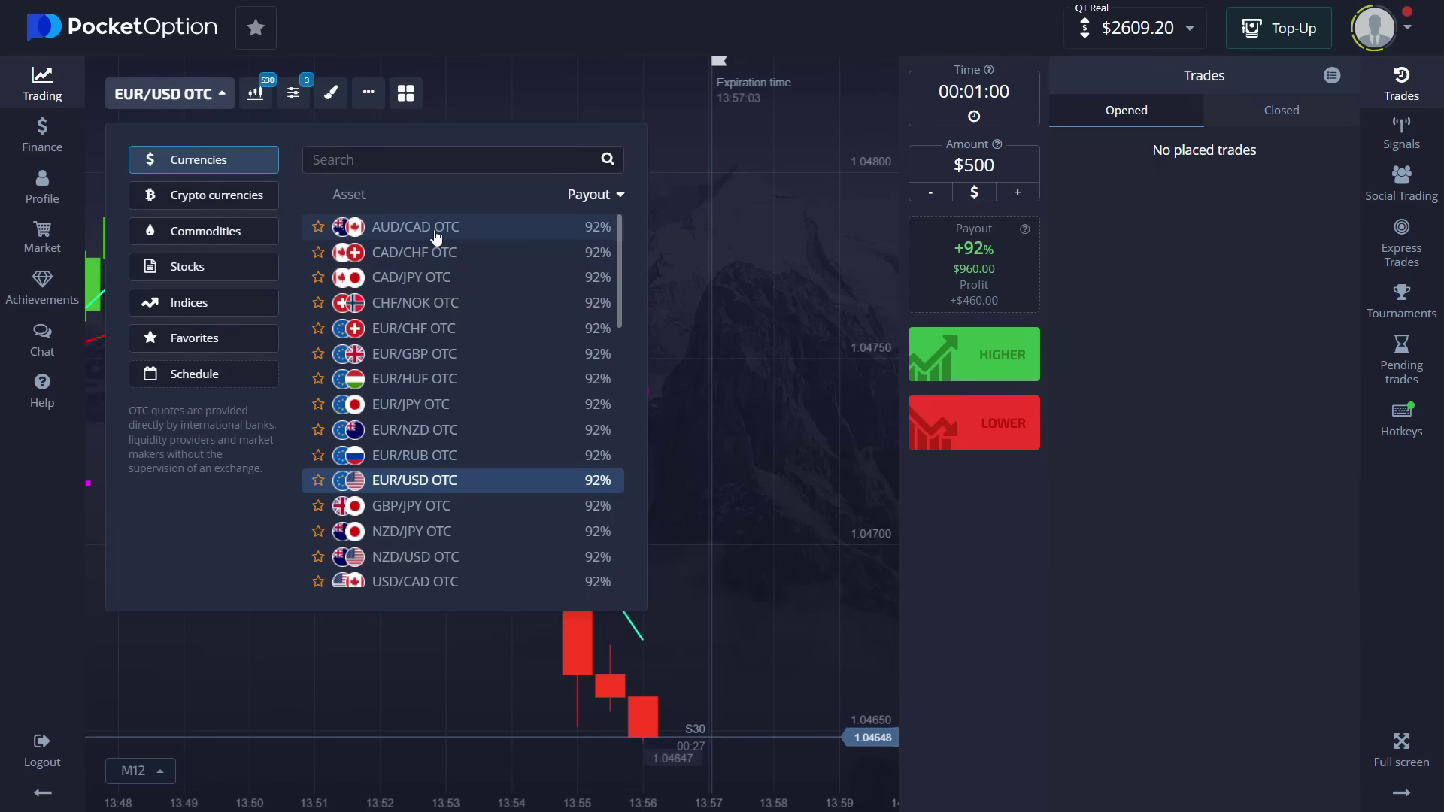
{"action": "left_click", "coordinate": [318, 284]}
{"action": "left_click", "coordinate": [318, 310]}
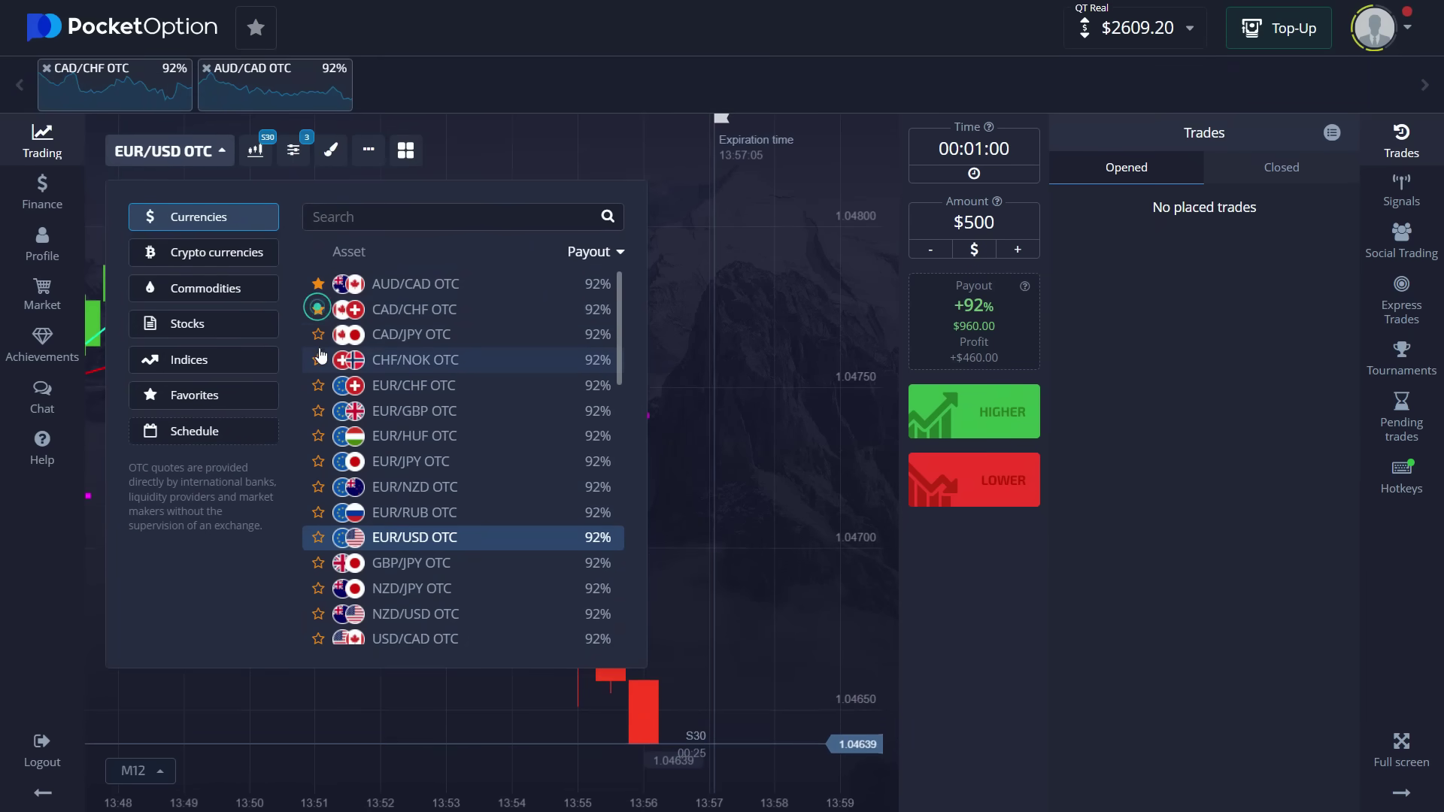
{"action": "left_click", "coordinate": [319, 335]}
{"action": "left_click", "coordinate": [316, 368]}
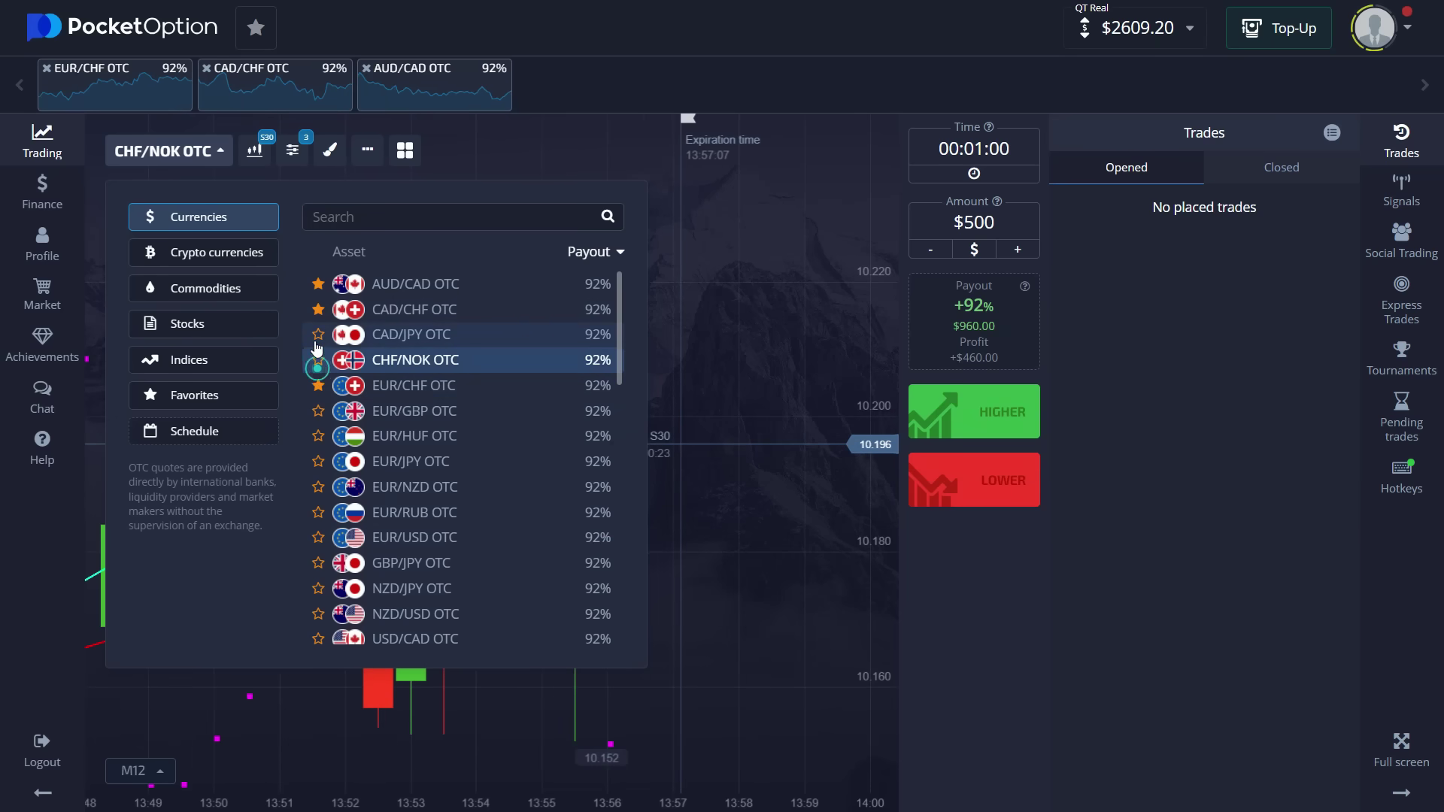
{"action": "left_click", "coordinate": [316, 411]}
{"action": "left_click", "coordinate": [318, 461]}
{"action": "left_click", "coordinate": [319, 487]}
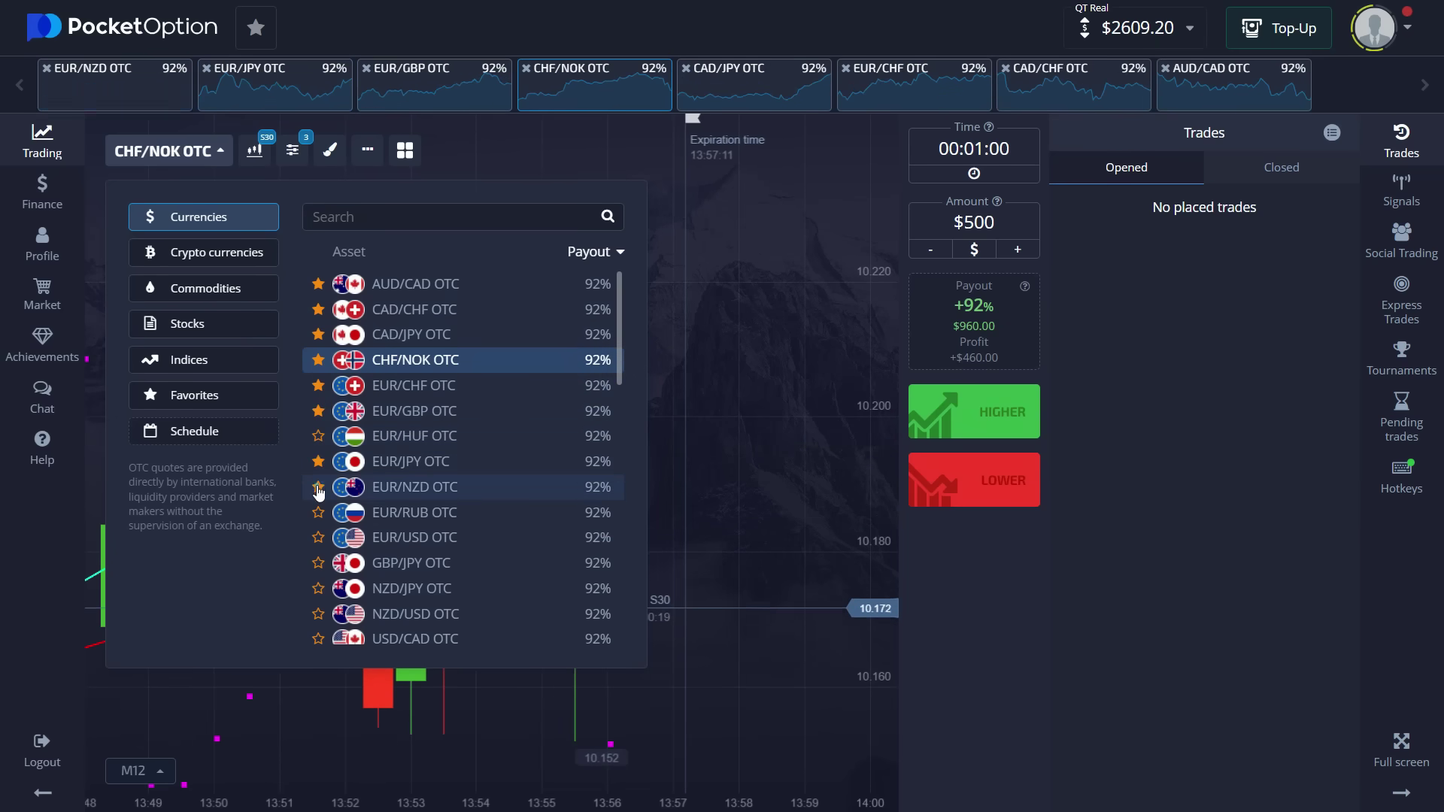
{"action": "left_click", "coordinate": [318, 538]}
{"action": "left_click", "coordinate": [316, 563]}
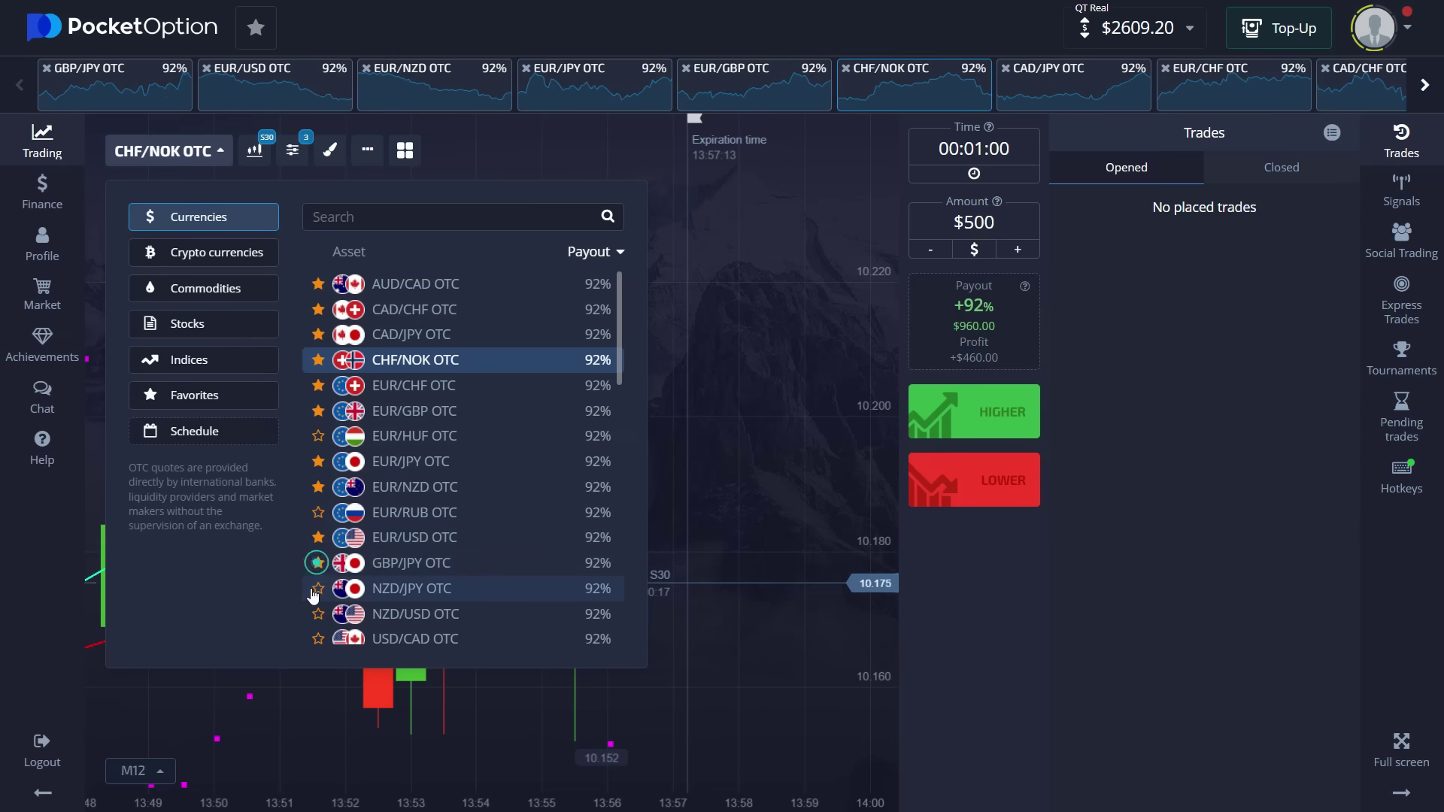
{"action": "left_click", "coordinate": [318, 588]}
{"action": "left_click", "coordinate": [318, 614]}
{"action": "left_click", "coordinate": [318, 639]}
{"action": "left_click", "coordinate": [466, 354]}
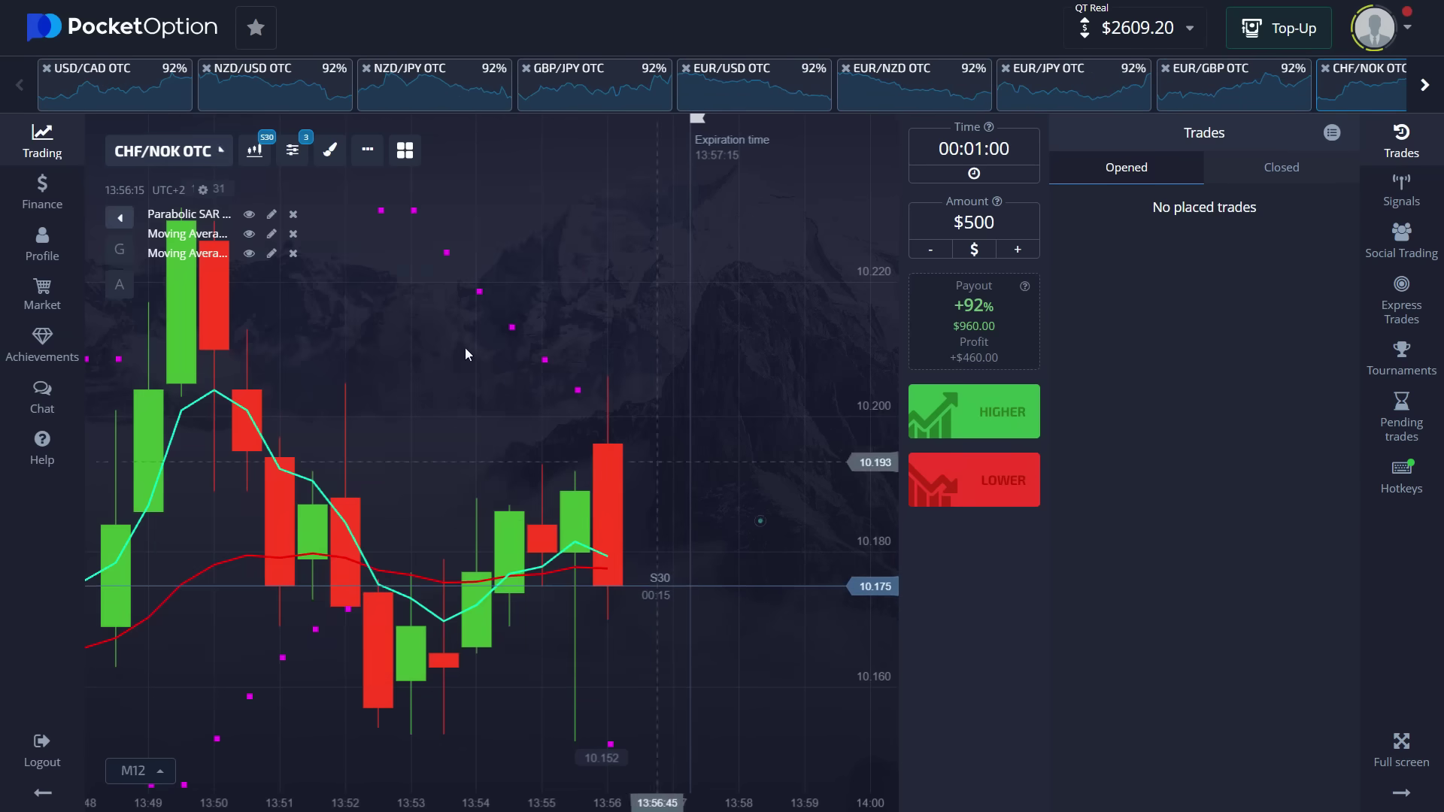
Cycle through the favourite OTC pair charts, finishing on CAD/JPY OTC.
{"action": "left_click", "coordinate": [105, 83]}
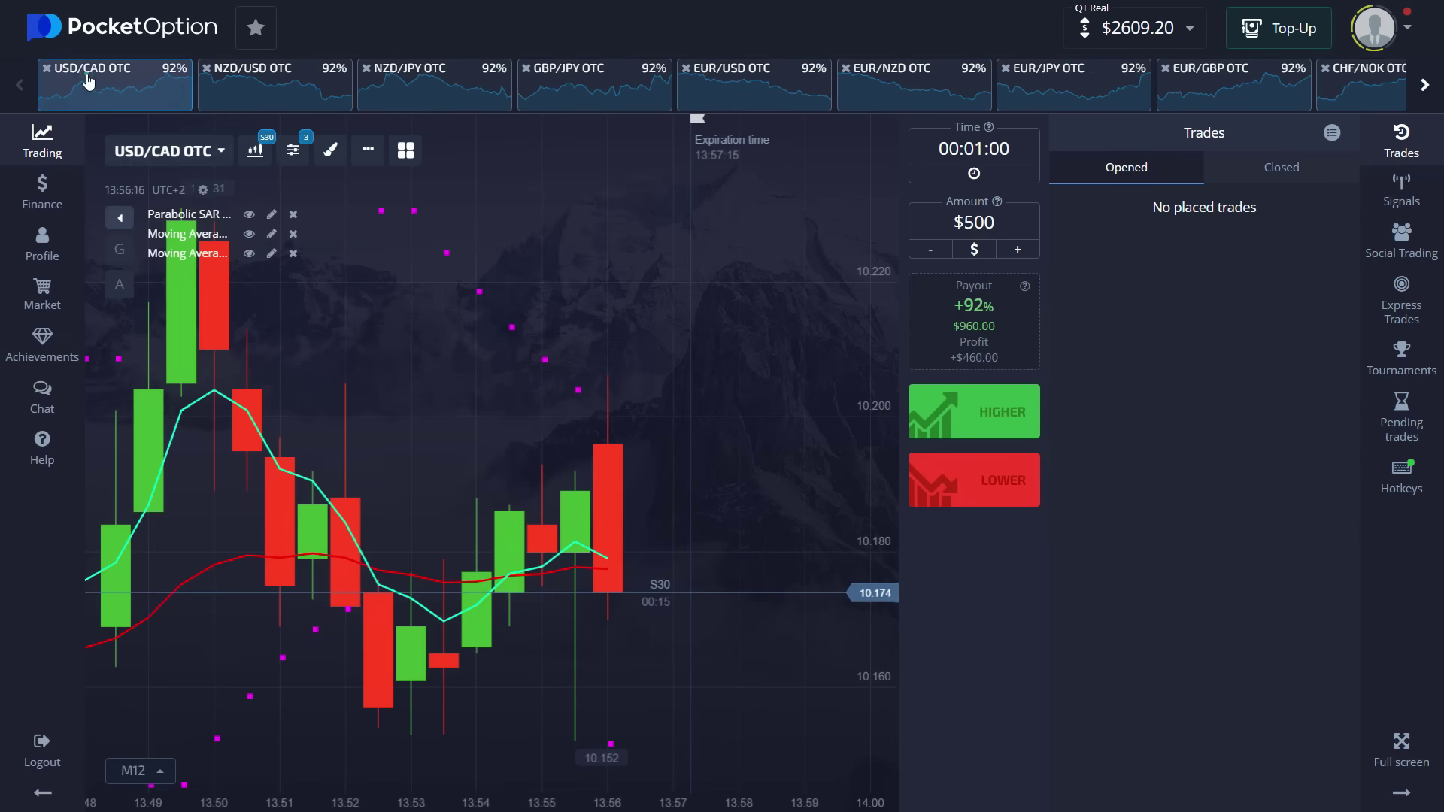
{"action": "left_click", "coordinate": [271, 92]}
{"action": "left_click", "coordinate": [456, 92]}
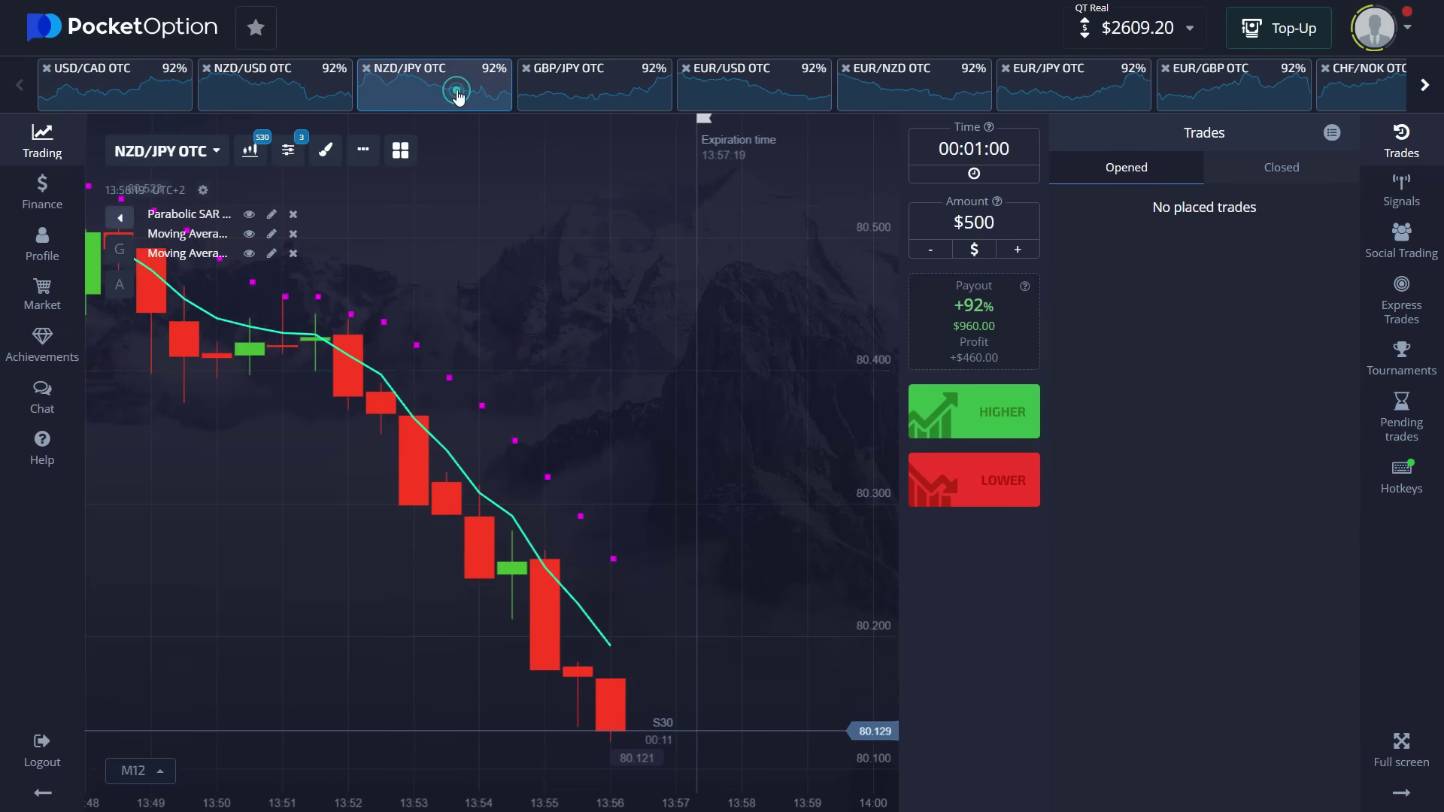
{"action": "left_click", "coordinate": [575, 91]}
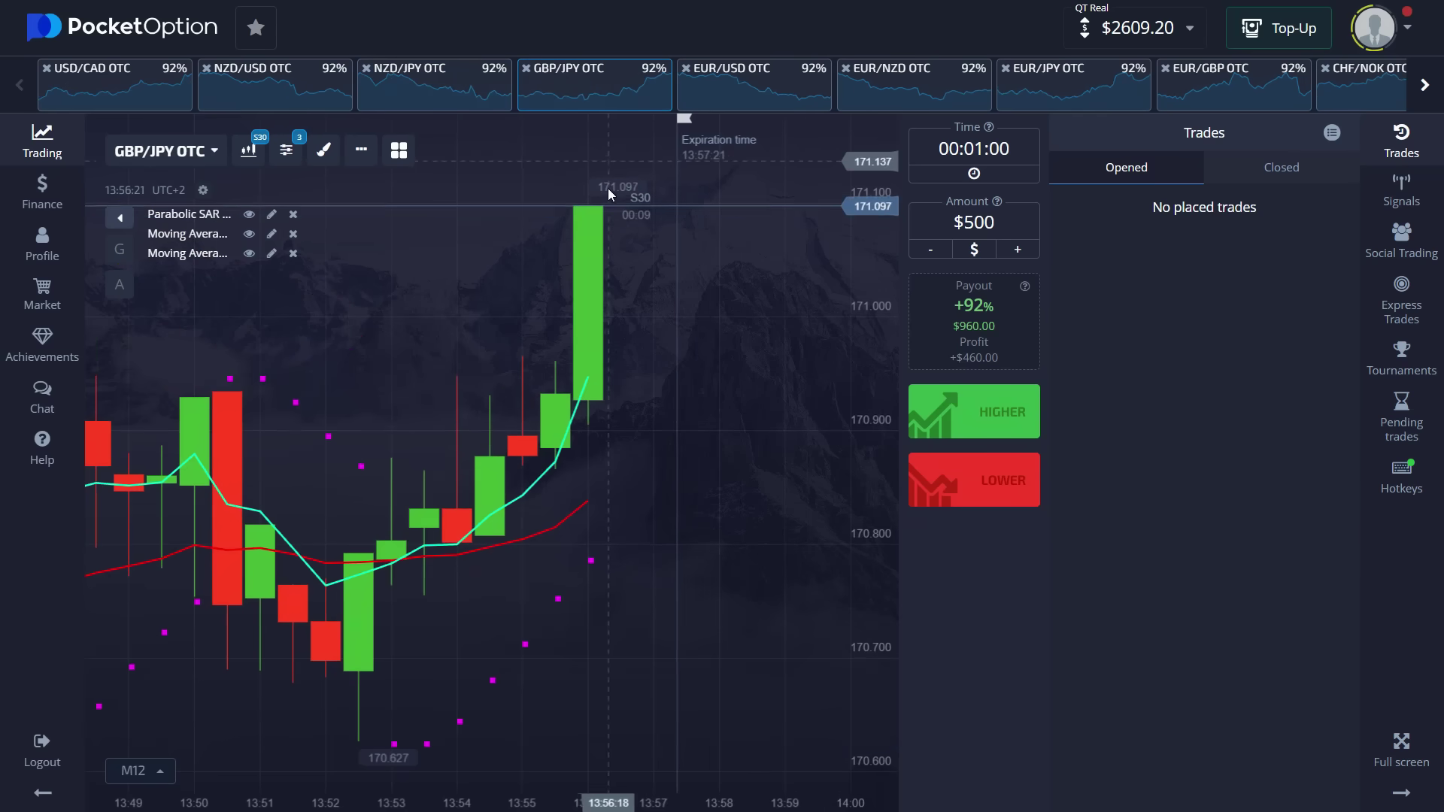
{"action": "left_click", "coordinate": [771, 89]}
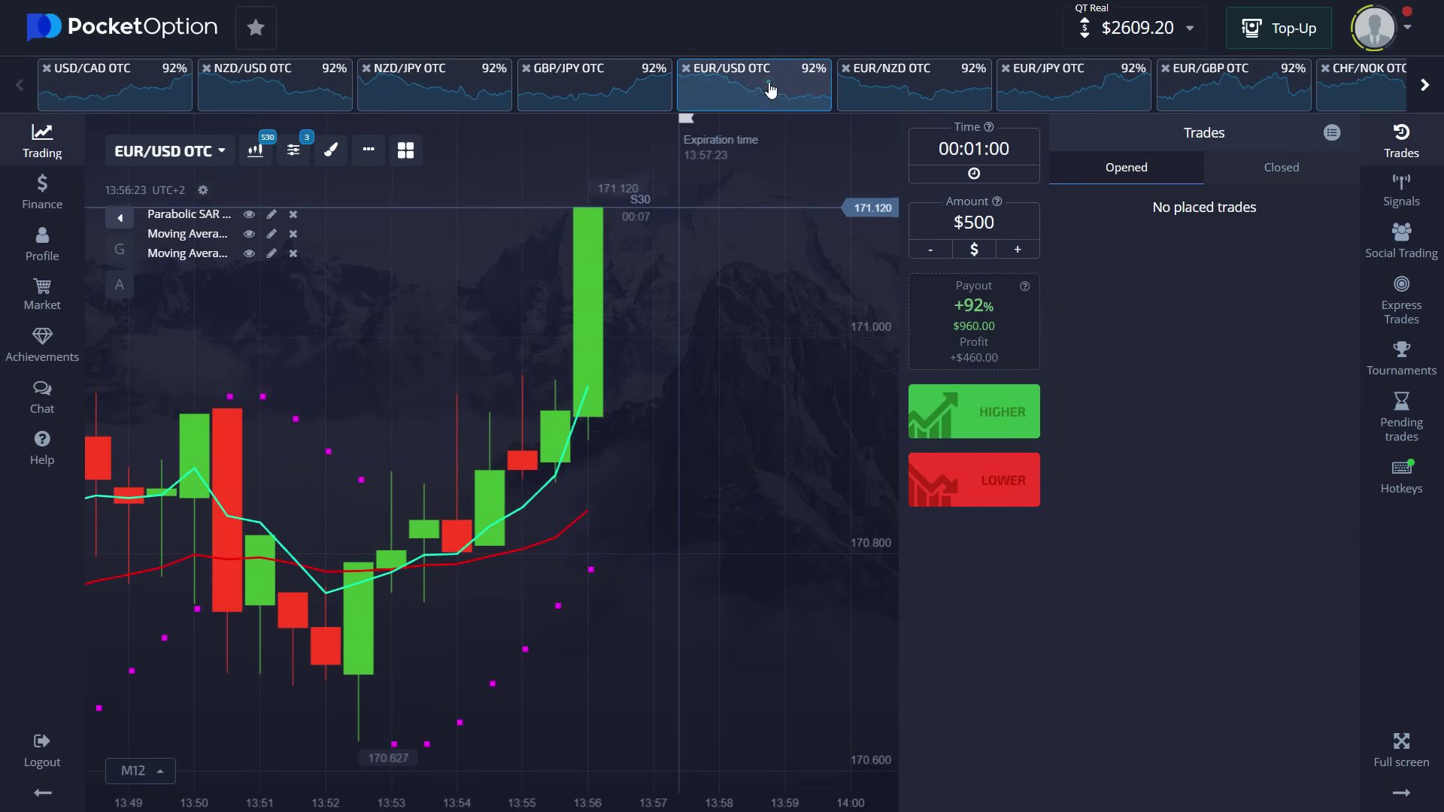
{"action": "left_click", "coordinate": [913, 88]}
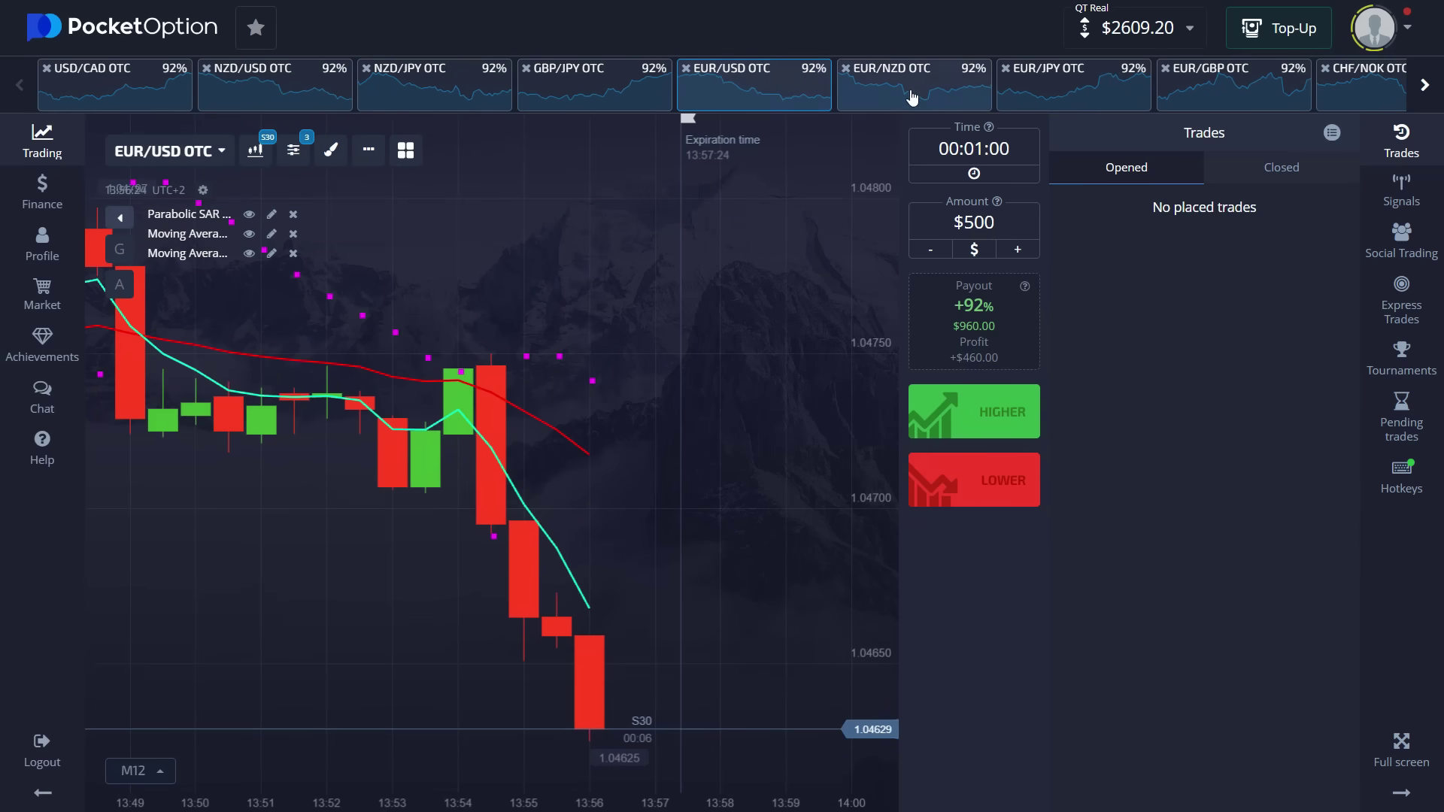
{"action": "left_click", "coordinate": [1024, 94]}
{"action": "left_click", "coordinate": [1200, 88]}
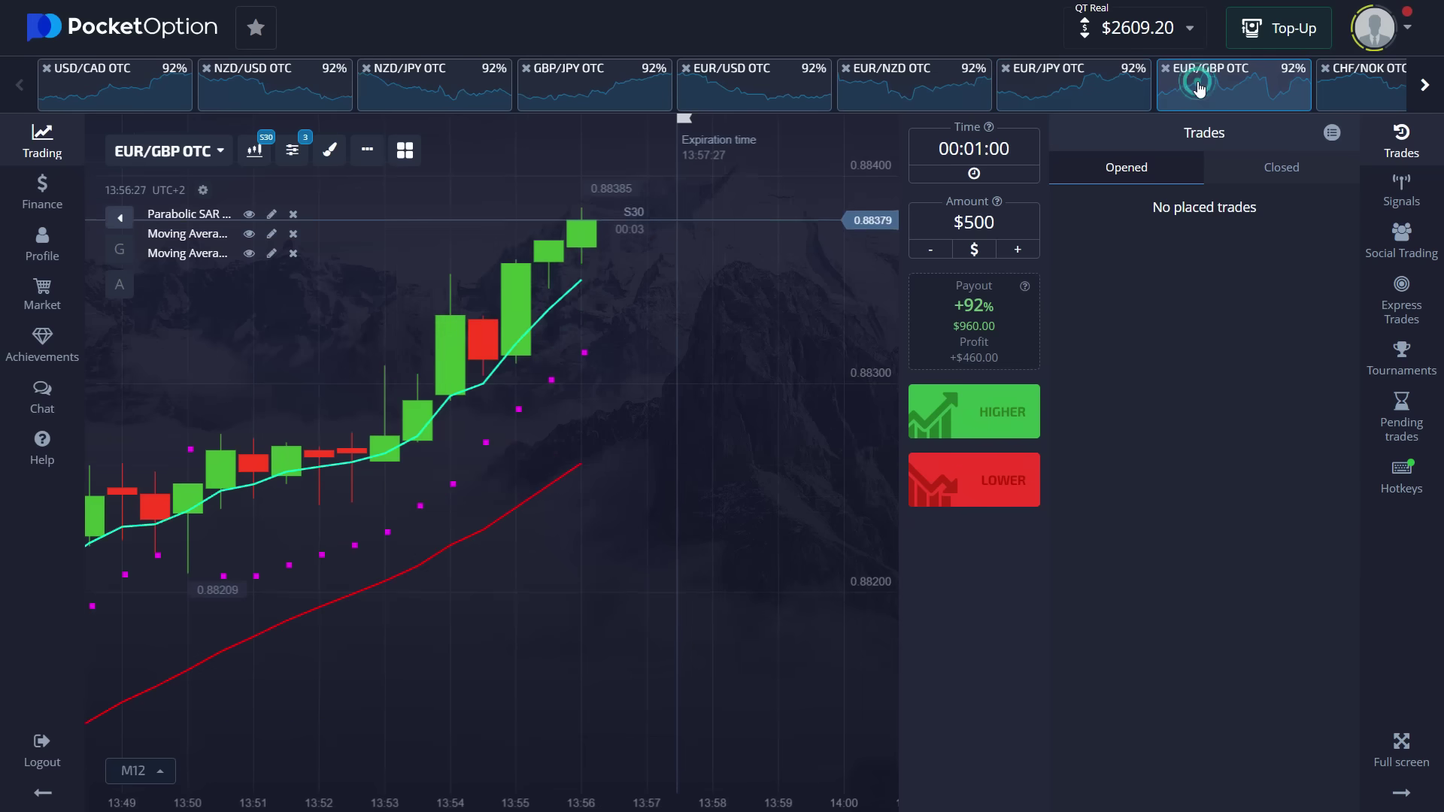
{"action": "left_click", "coordinate": [1321, 90]}
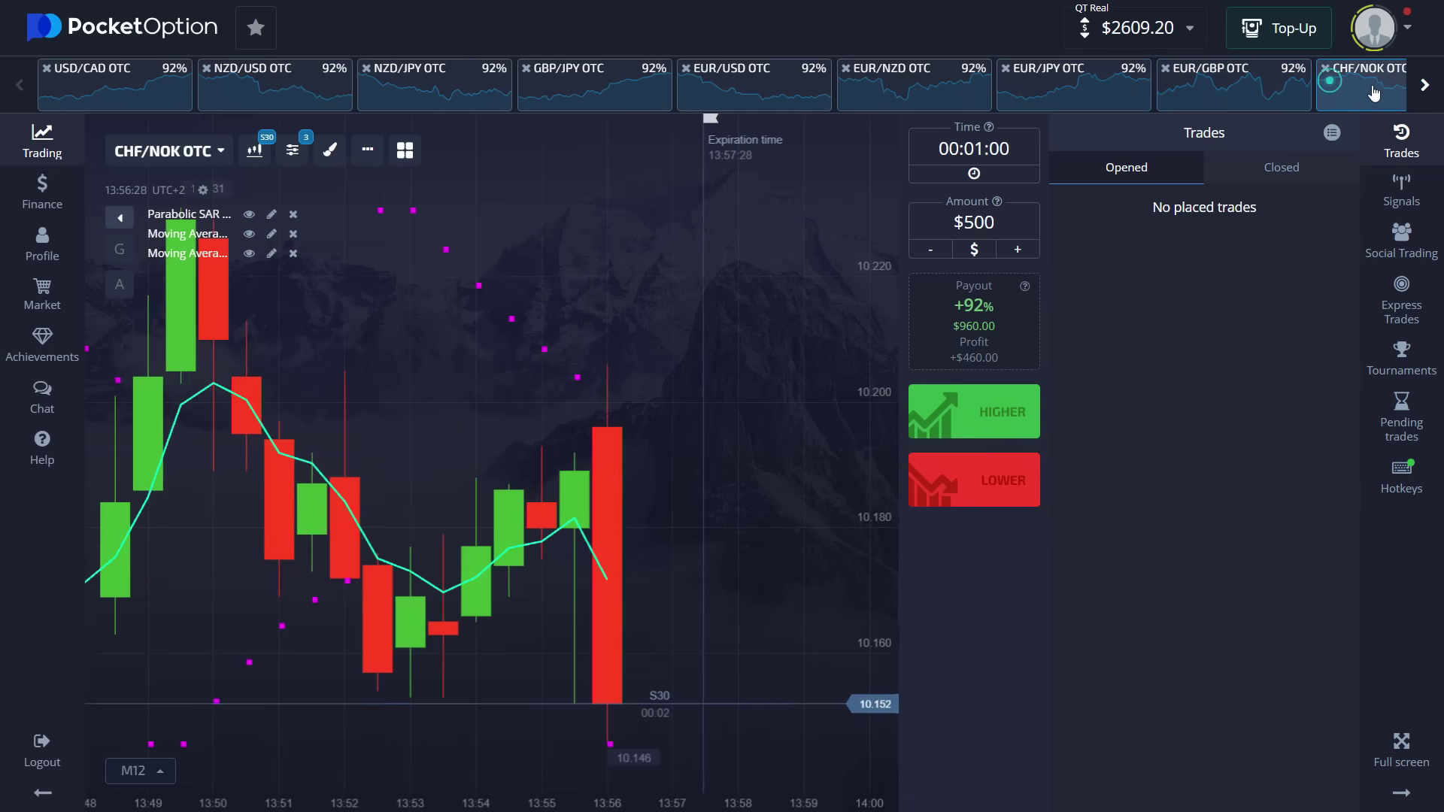
{"action": "left_click", "coordinate": [1416, 96]}
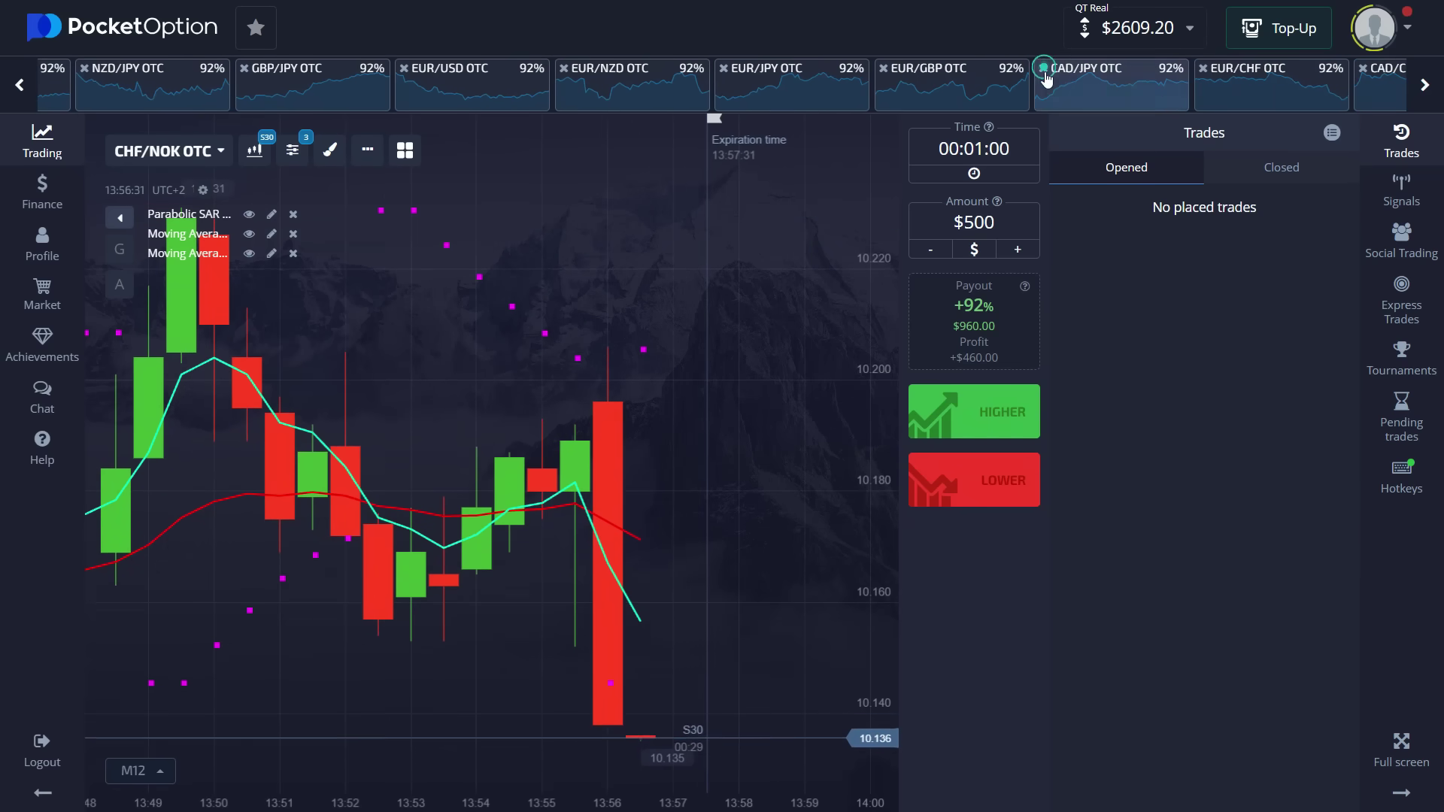
{"action": "left_click", "coordinate": [1111, 89]}
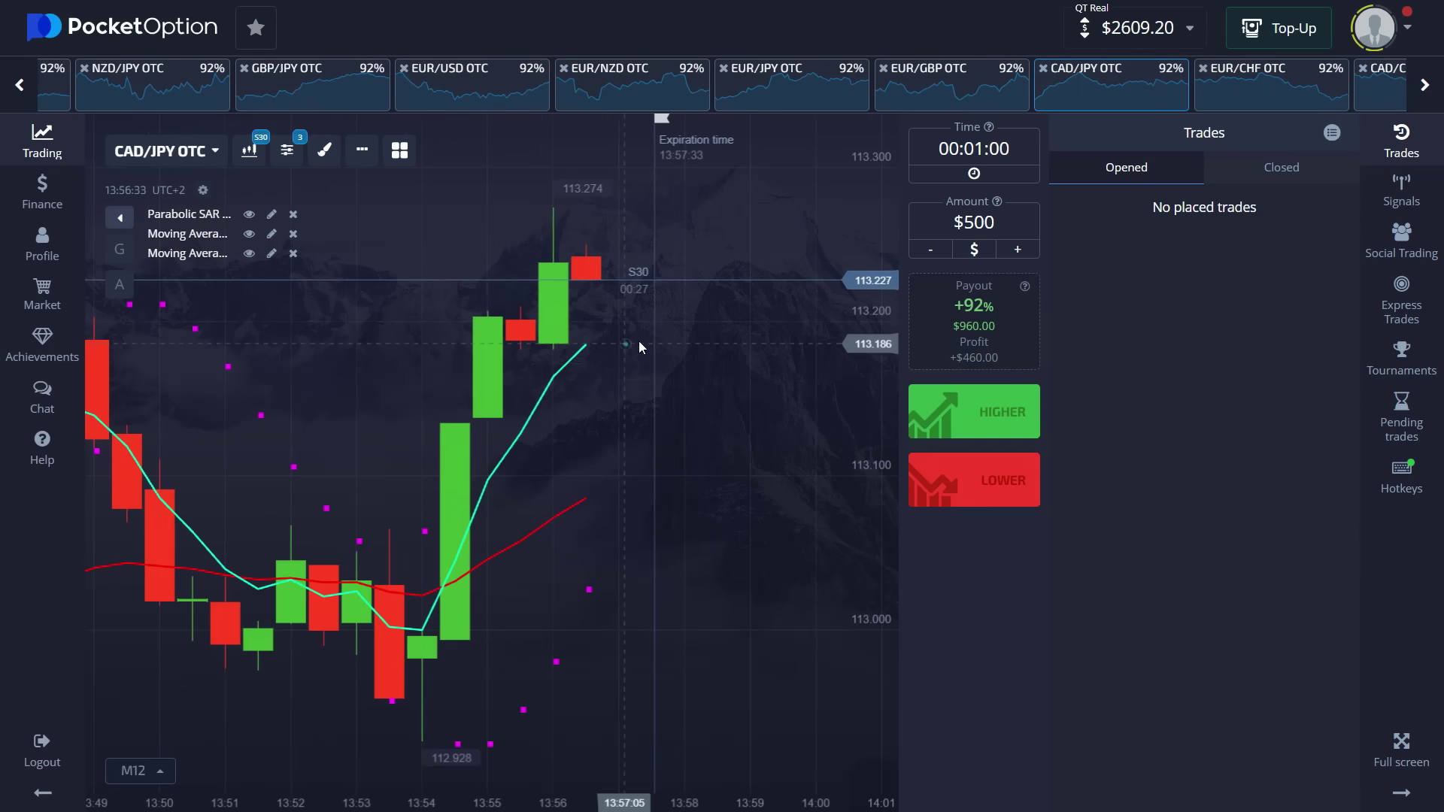
Place a $500 HIGHER trade on CAD/JPY OTC and let it close for $460 profit.
{"action": "left_click", "coordinate": [975, 399]}
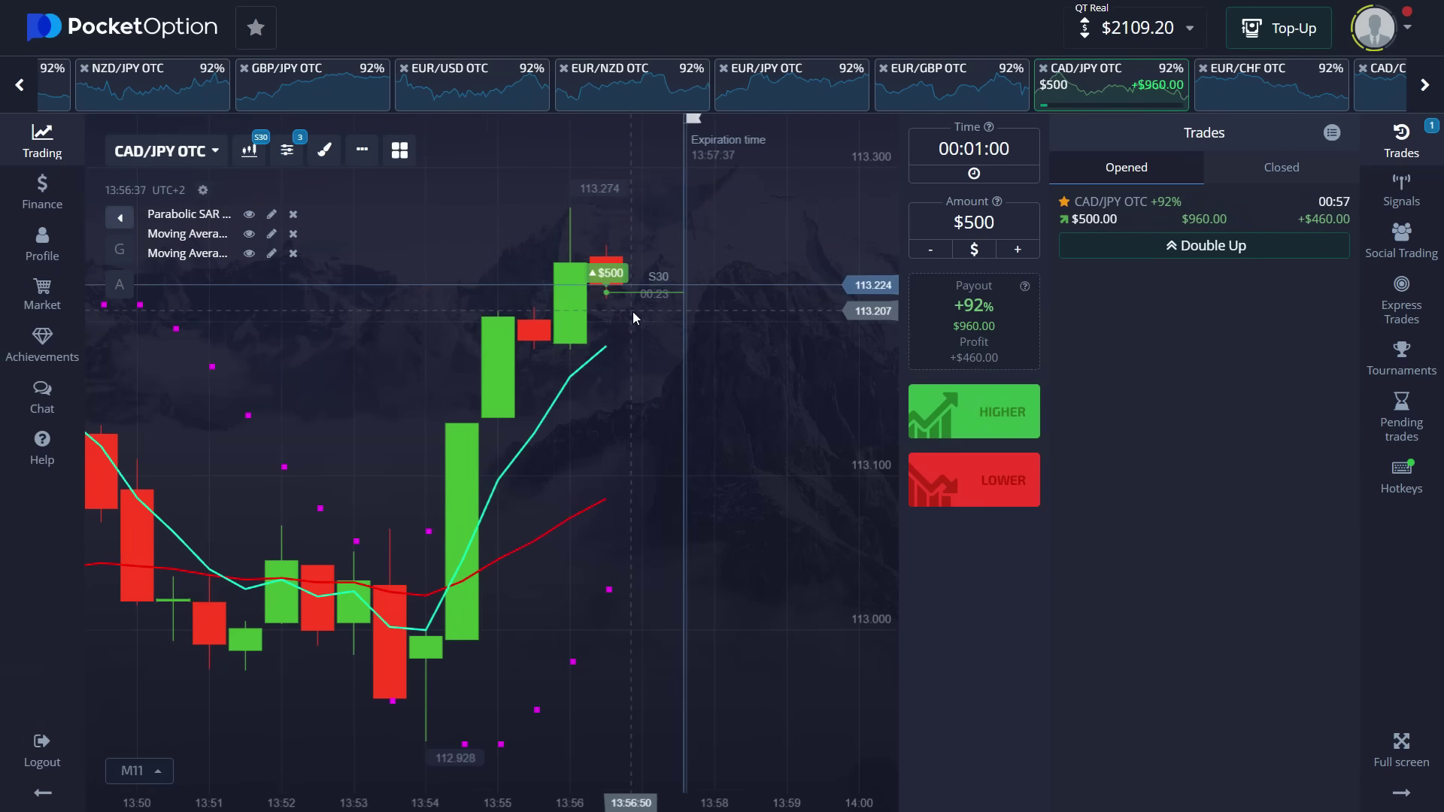
{"action": "scroll", "coordinate": [641, 323], "scroll_direction": "up", "scroll_amount": 2}
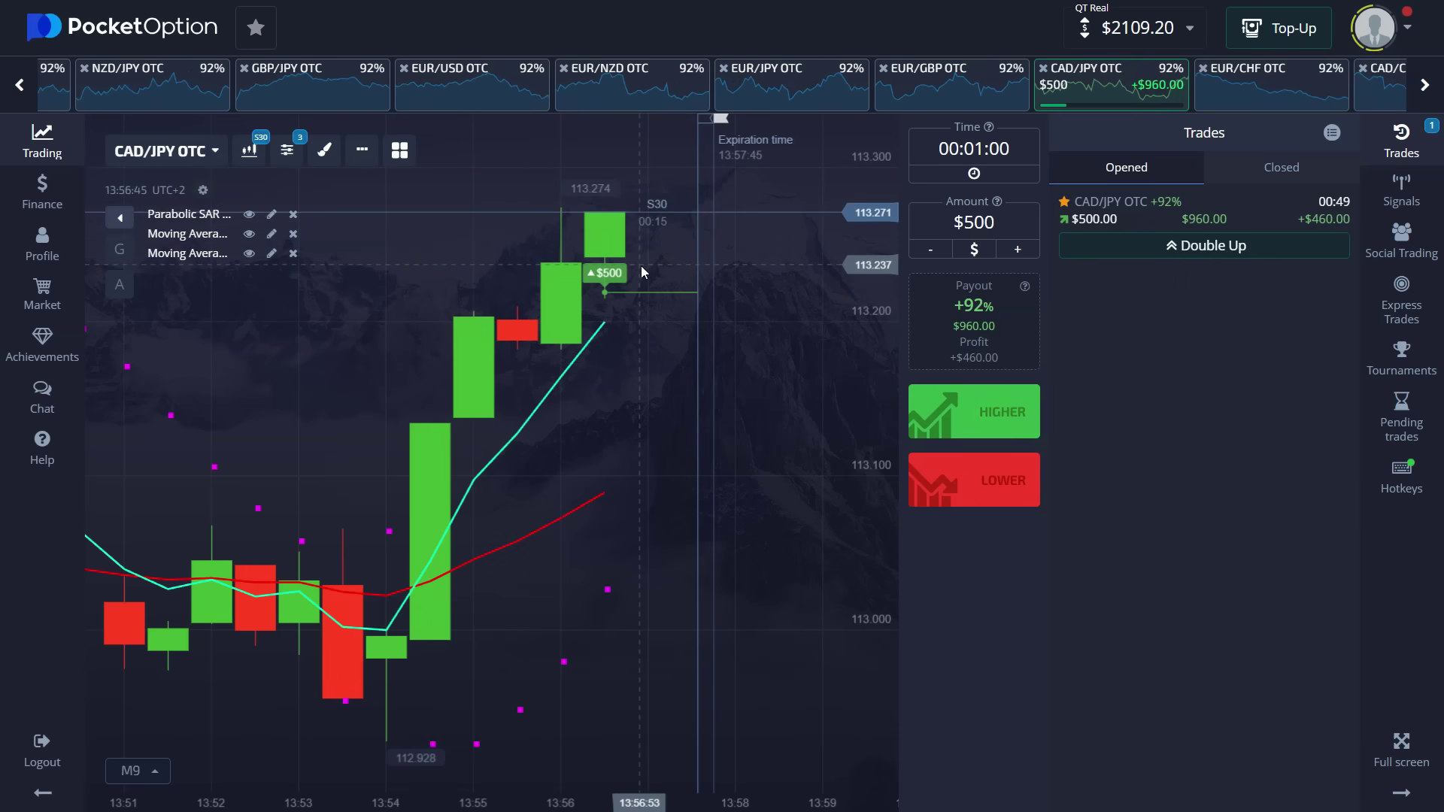
{"action": "scroll", "coordinate": [638, 272], "scroll_direction": "down", "scroll_amount": 2}
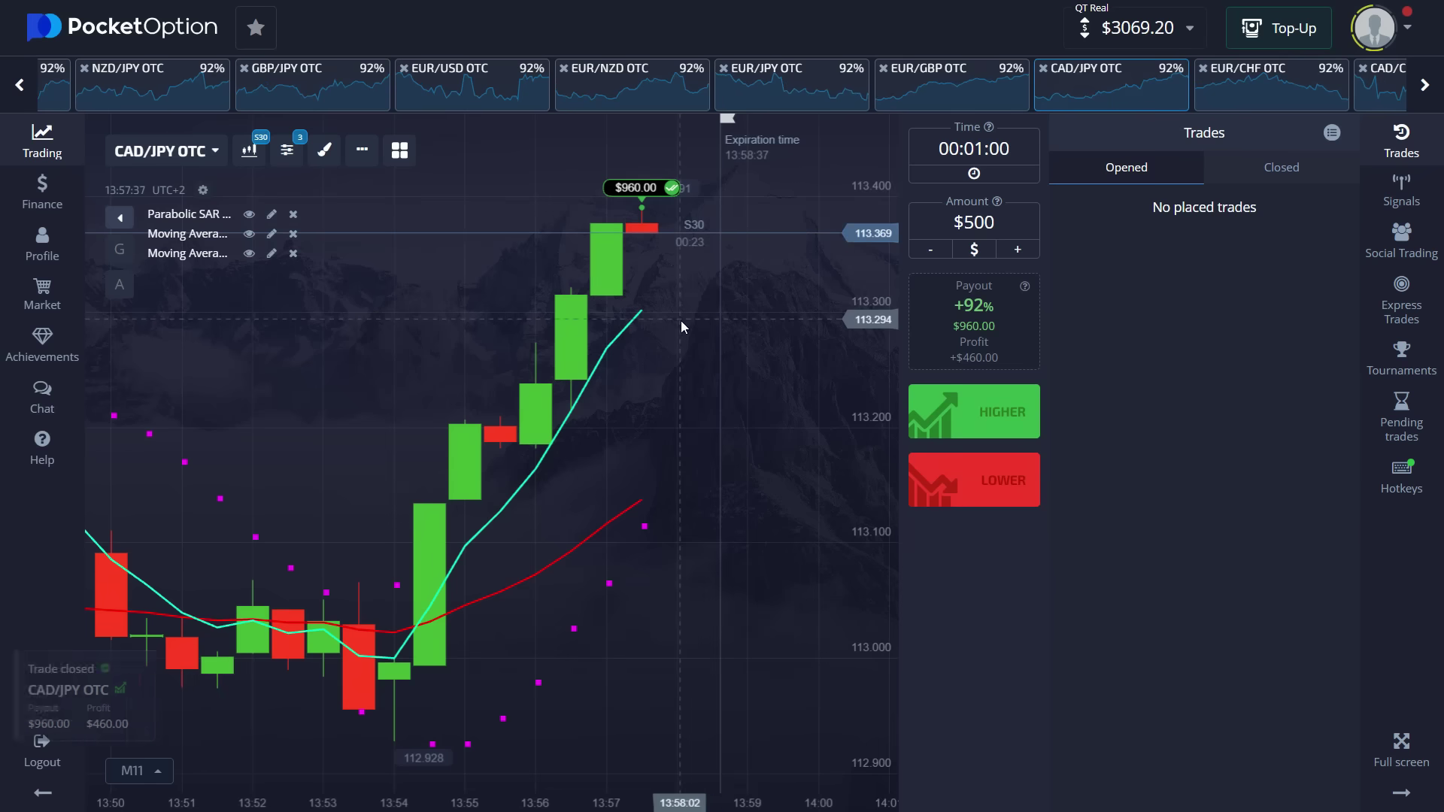
{"action": "left_click", "coordinate": [1246, 87]}
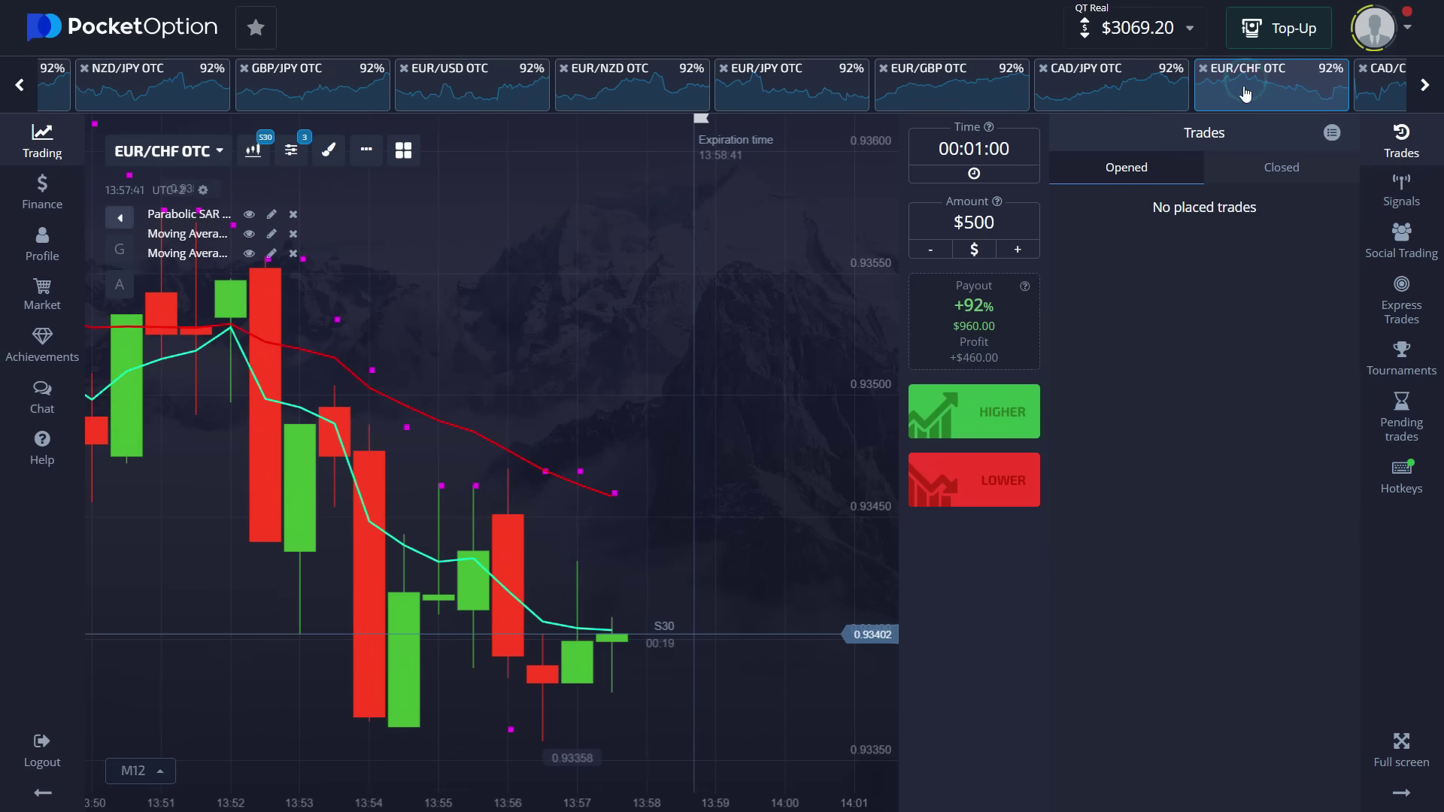
{"action": "left_click", "coordinate": [1419, 81]}
{"action": "left_click", "coordinate": [1257, 96]}
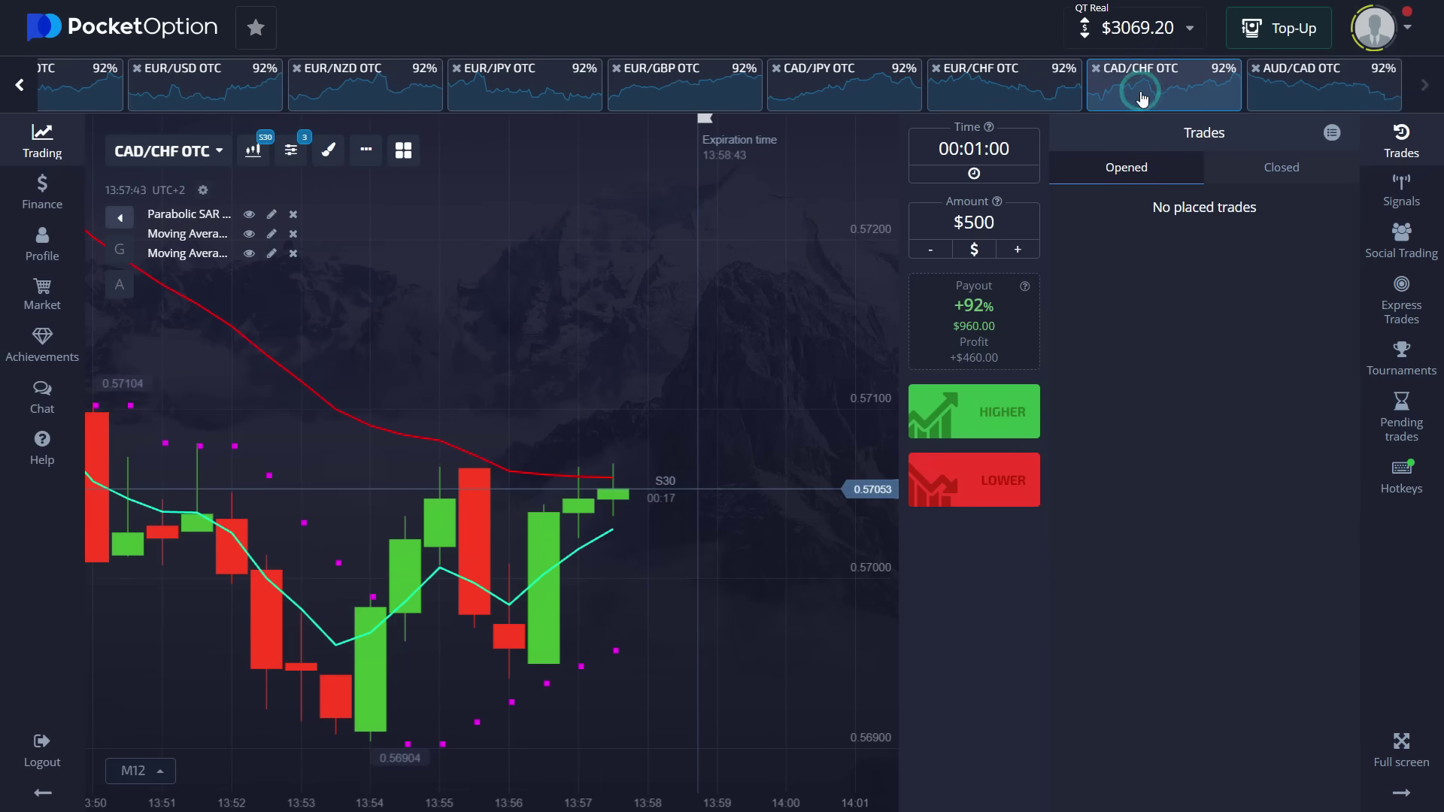
{"action": "left_click", "coordinate": [1251, 97]}
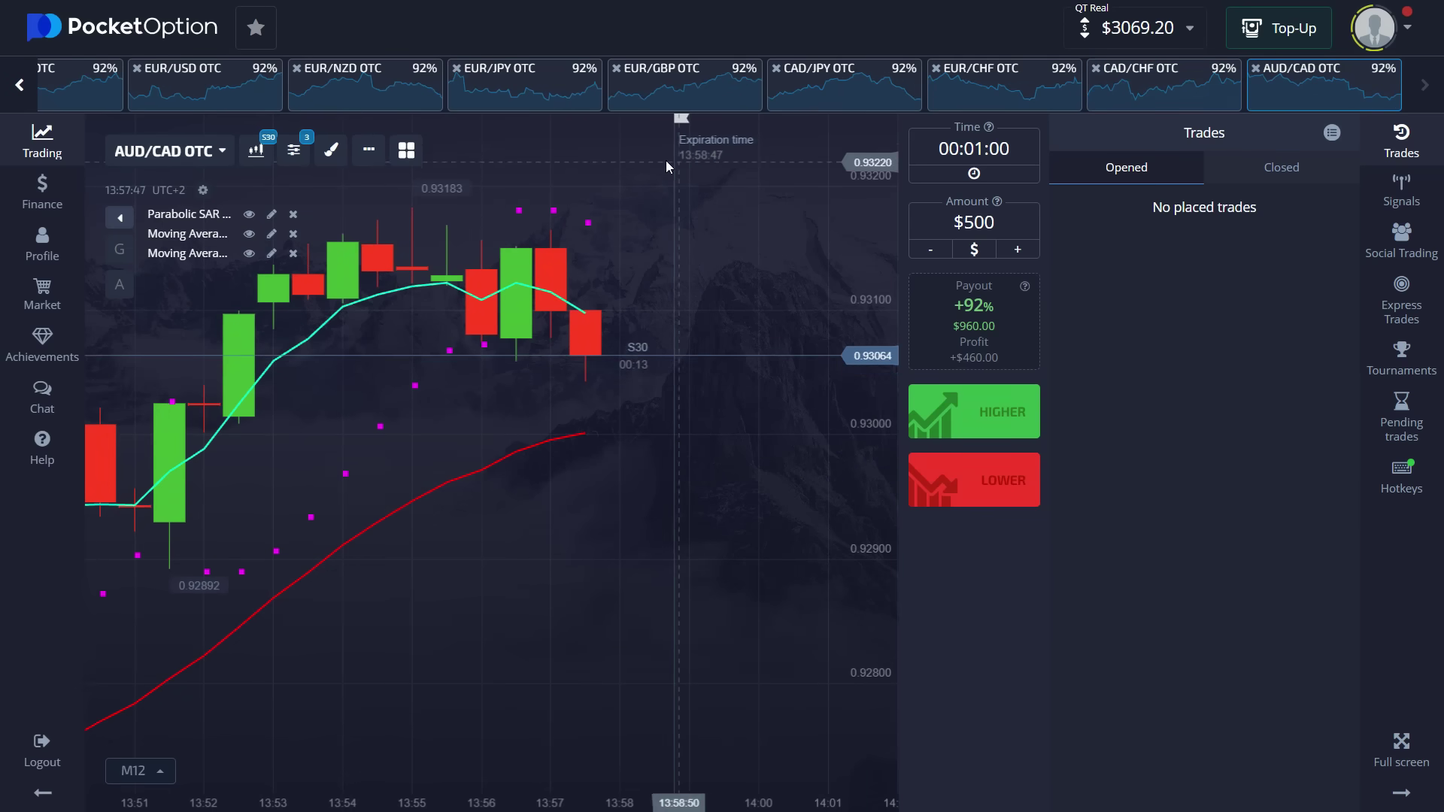
{"action": "left_click", "coordinate": [21, 89]}
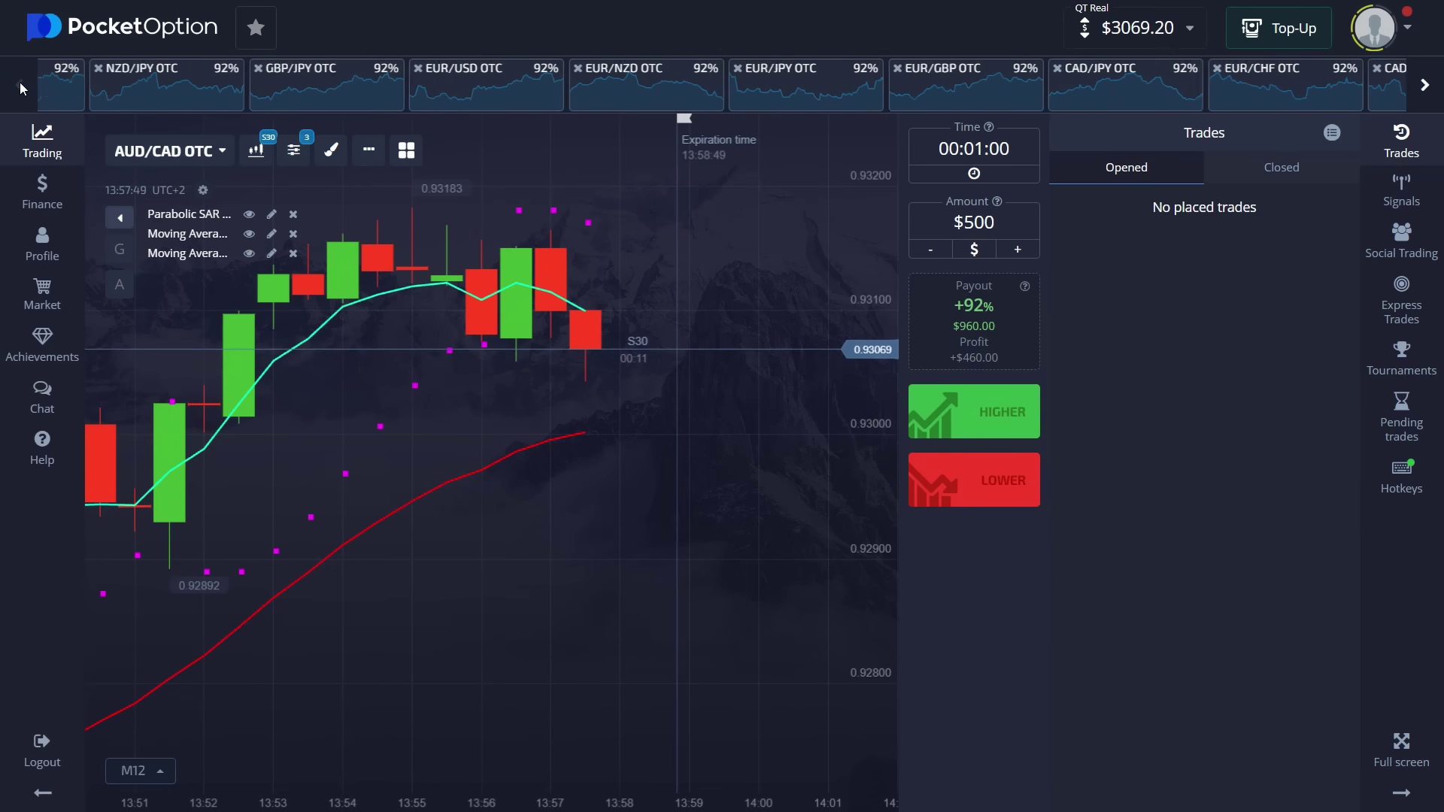
{"action": "left_click", "coordinate": [98, 89]}
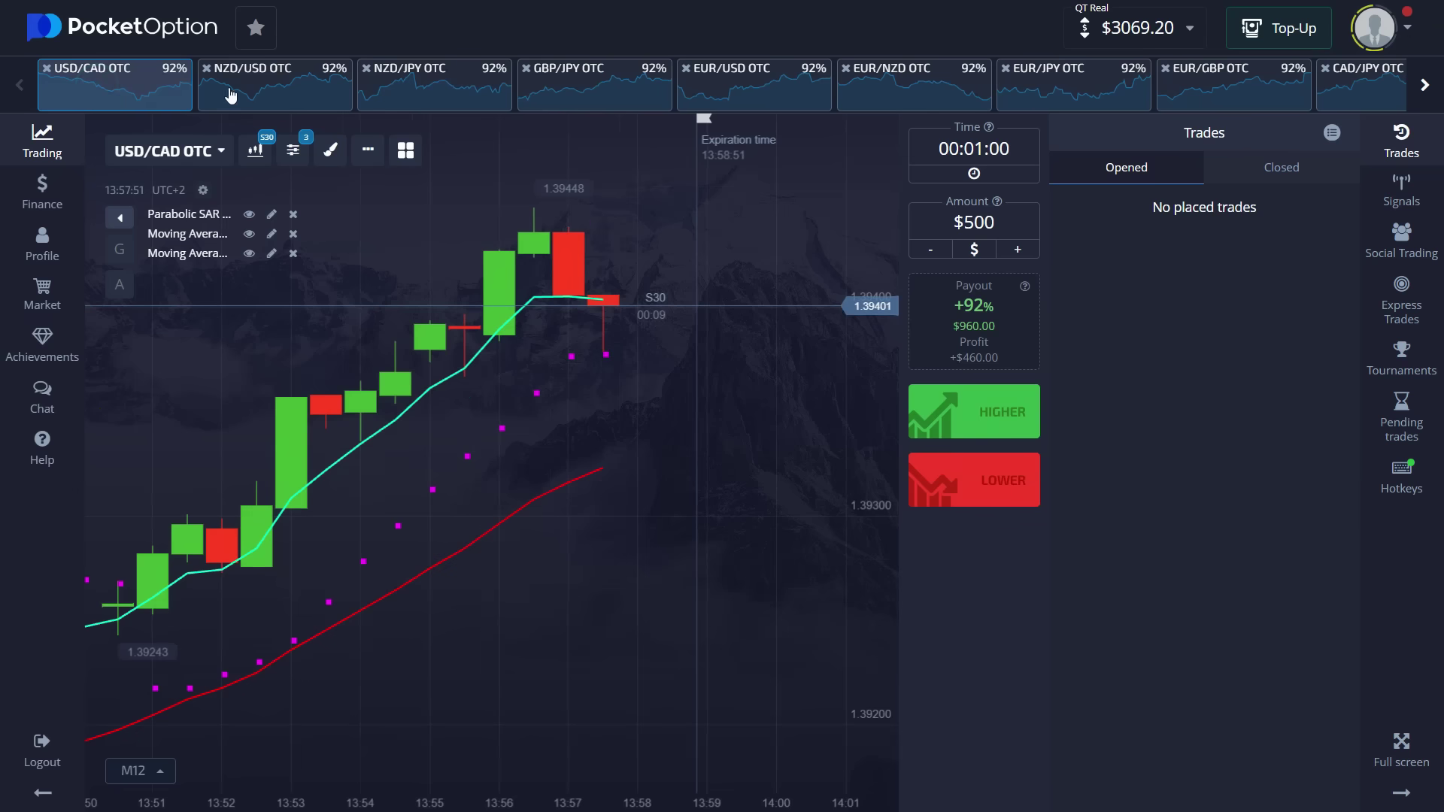
{"action": "left_click", "coordinate": [286, 91]}
{"action": "left_click", "coordinate": [422, 91]}
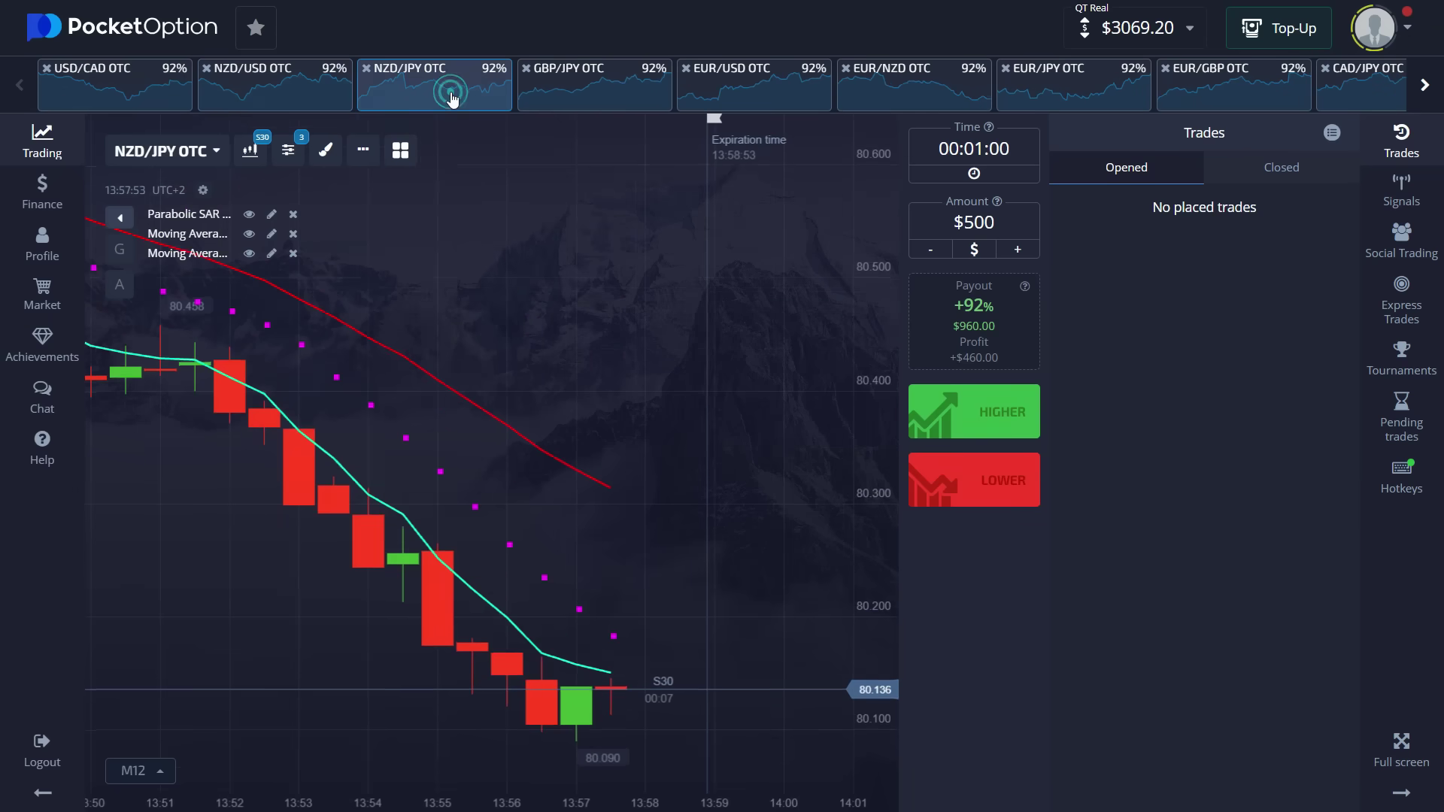
{"action": "left_click", "coordinate": [575, 91]}
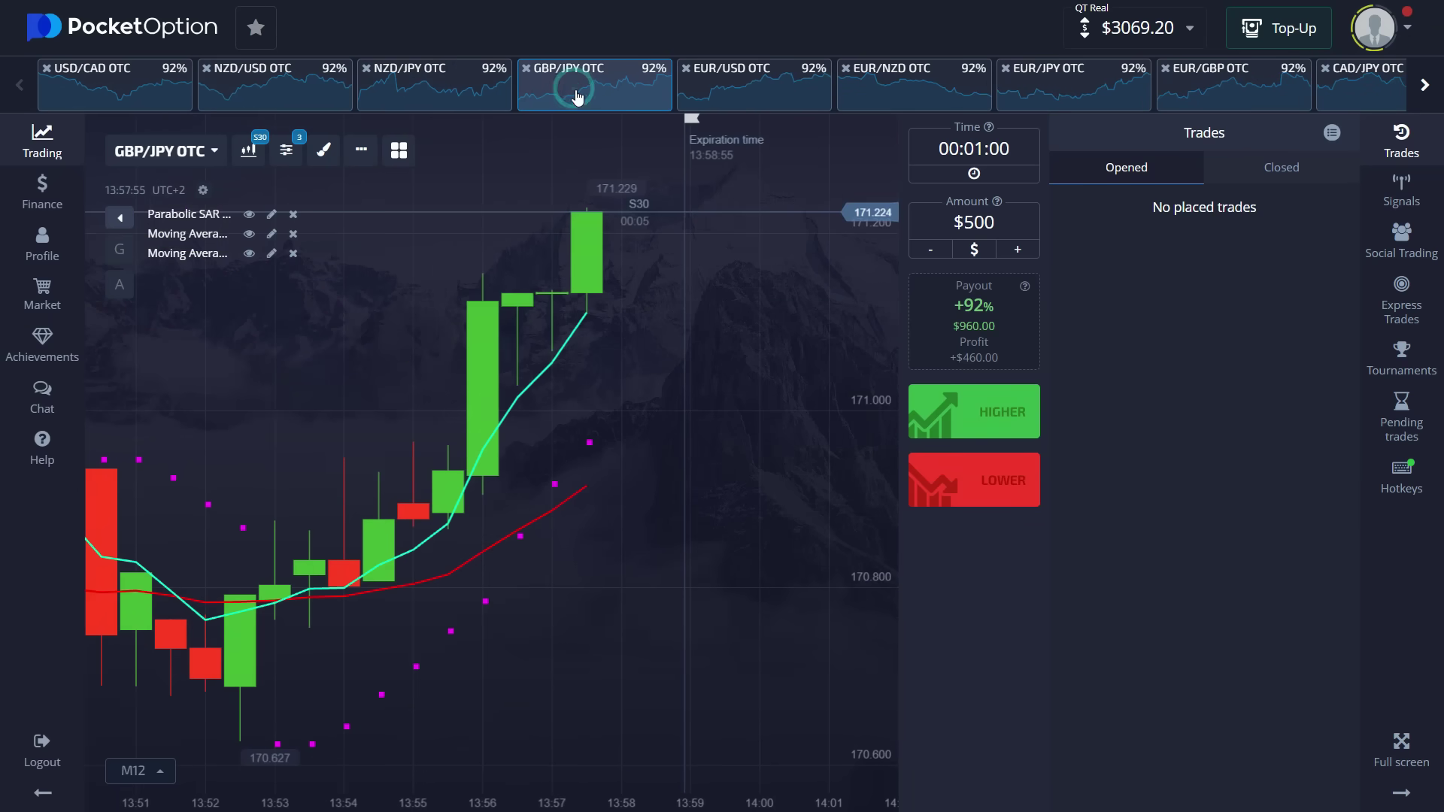
{"action": "left_click", "coordinate": [740, 94]}
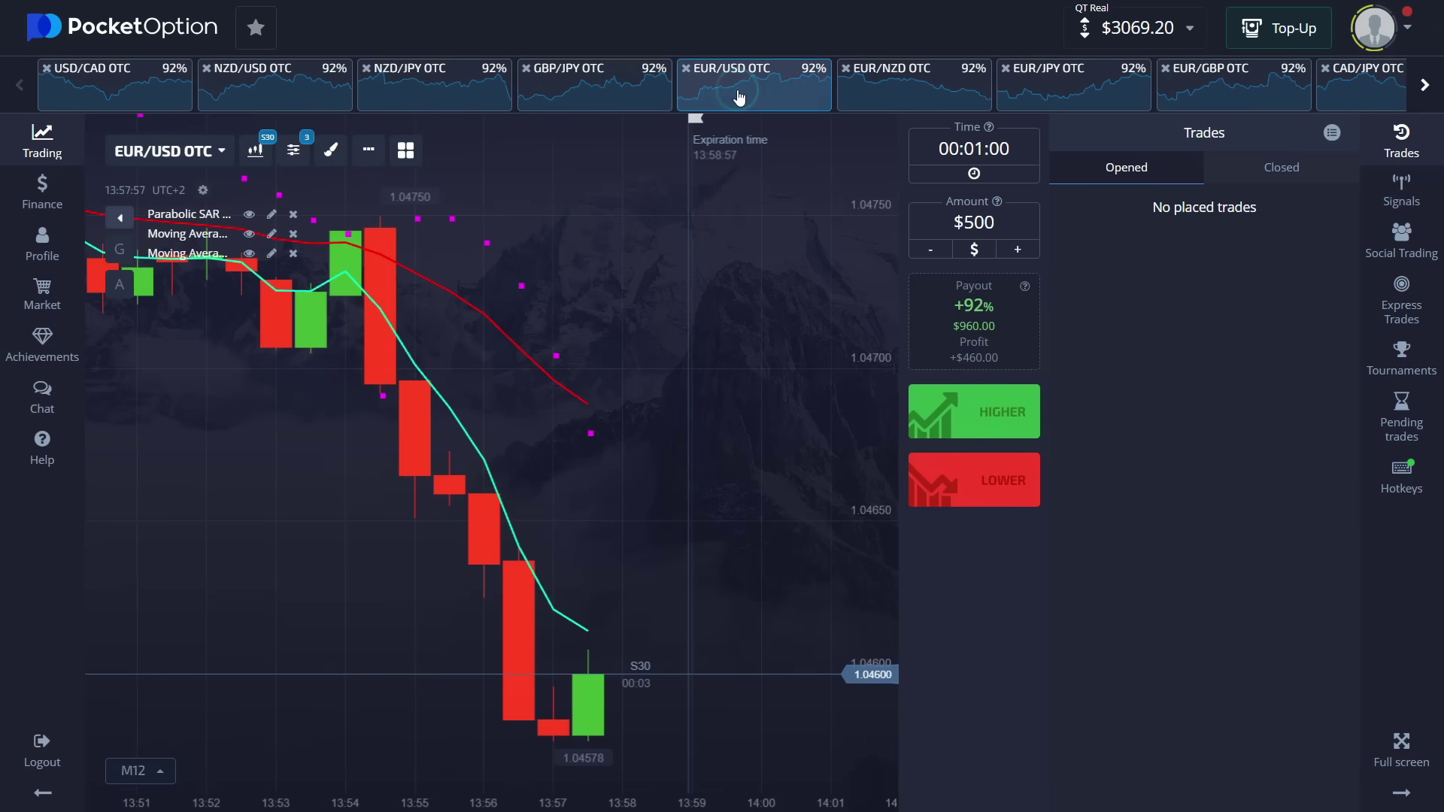
{"action": "left_click", "coordinate": [853, 94]}
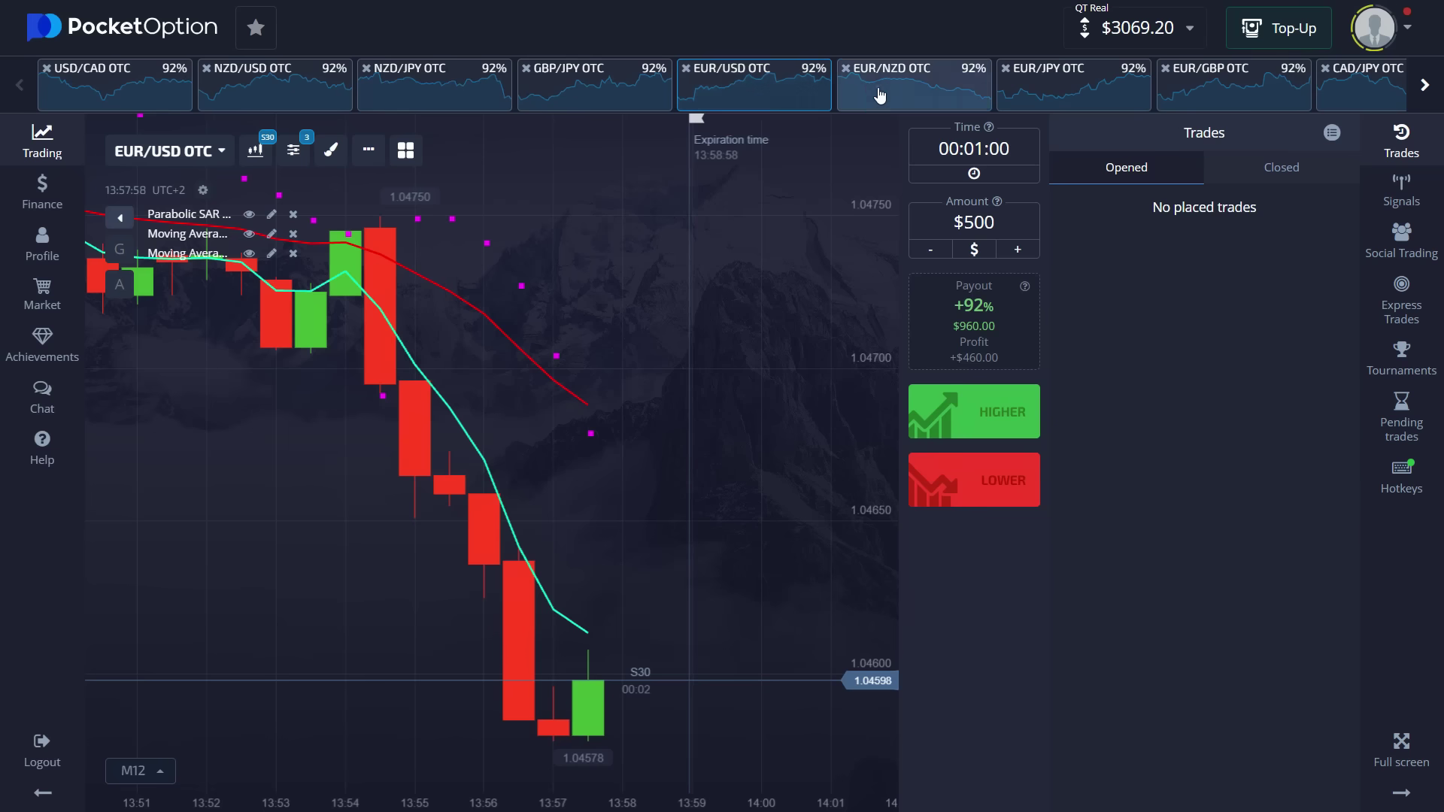
{"action": "left_click", "coordinate": [1051, 91]}
{"action": "left_click", "coordinate": [1206, 85]}
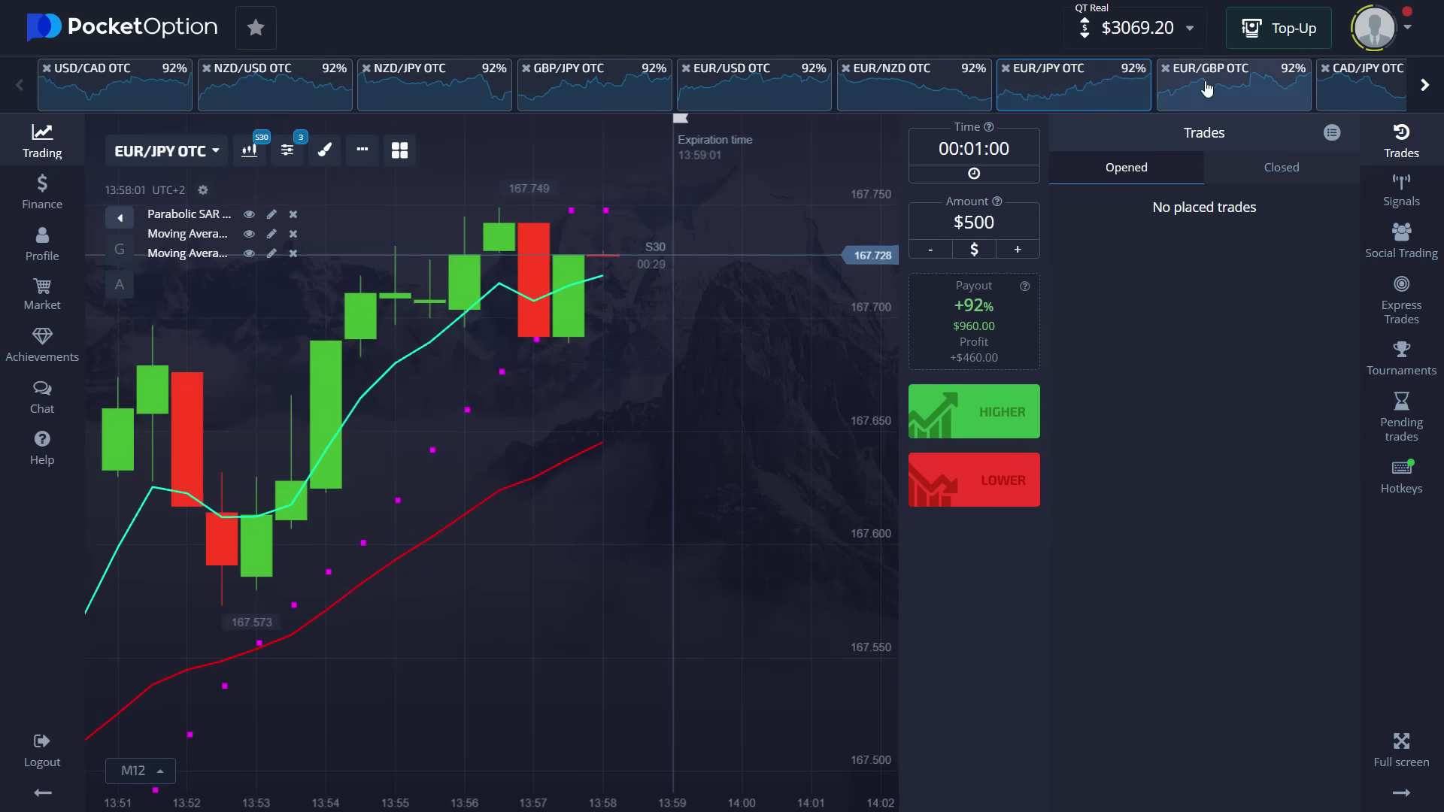
{"action": "left_click", "coordinate": [1362, 84]}
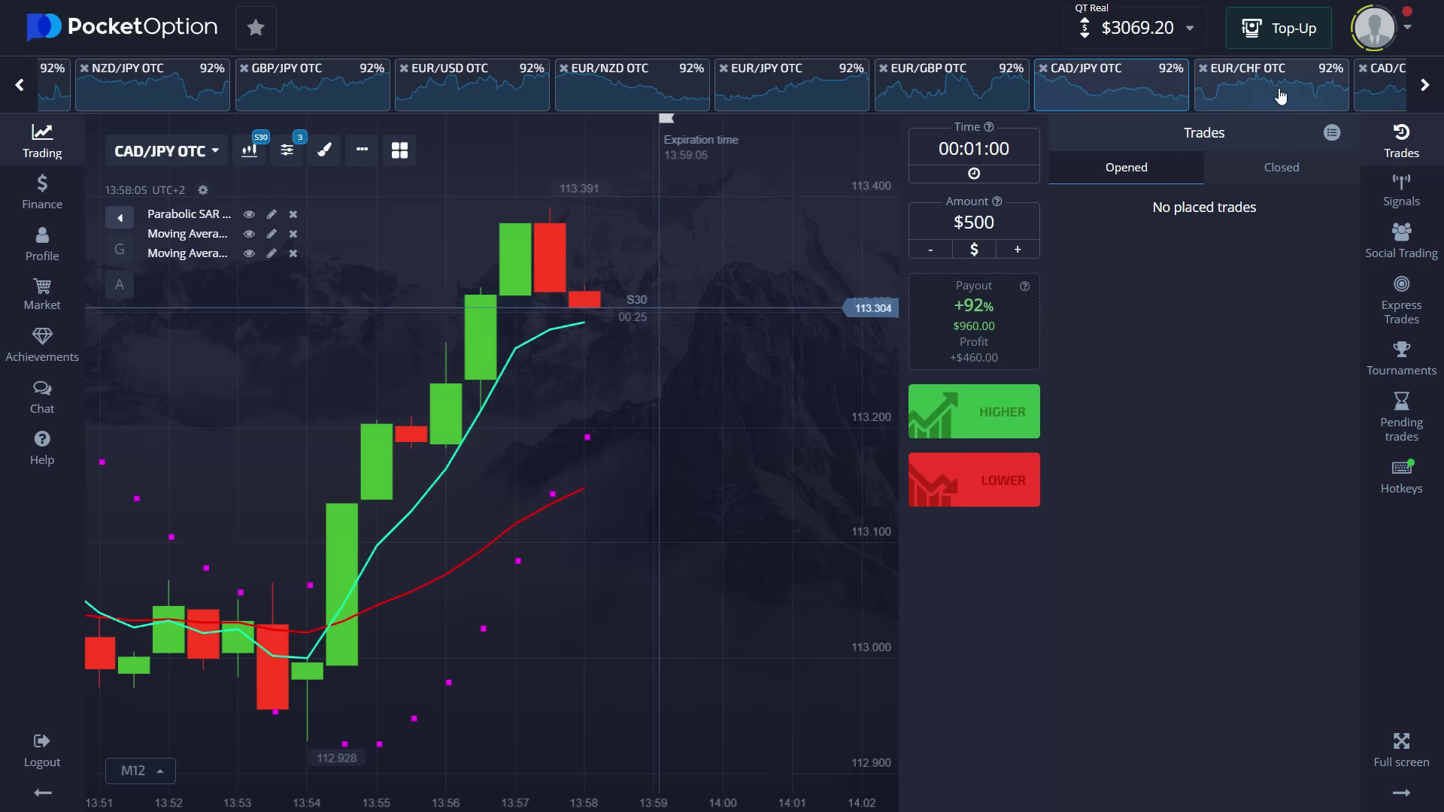
{"action": "left_click", "coordinate": [1280, 89]}
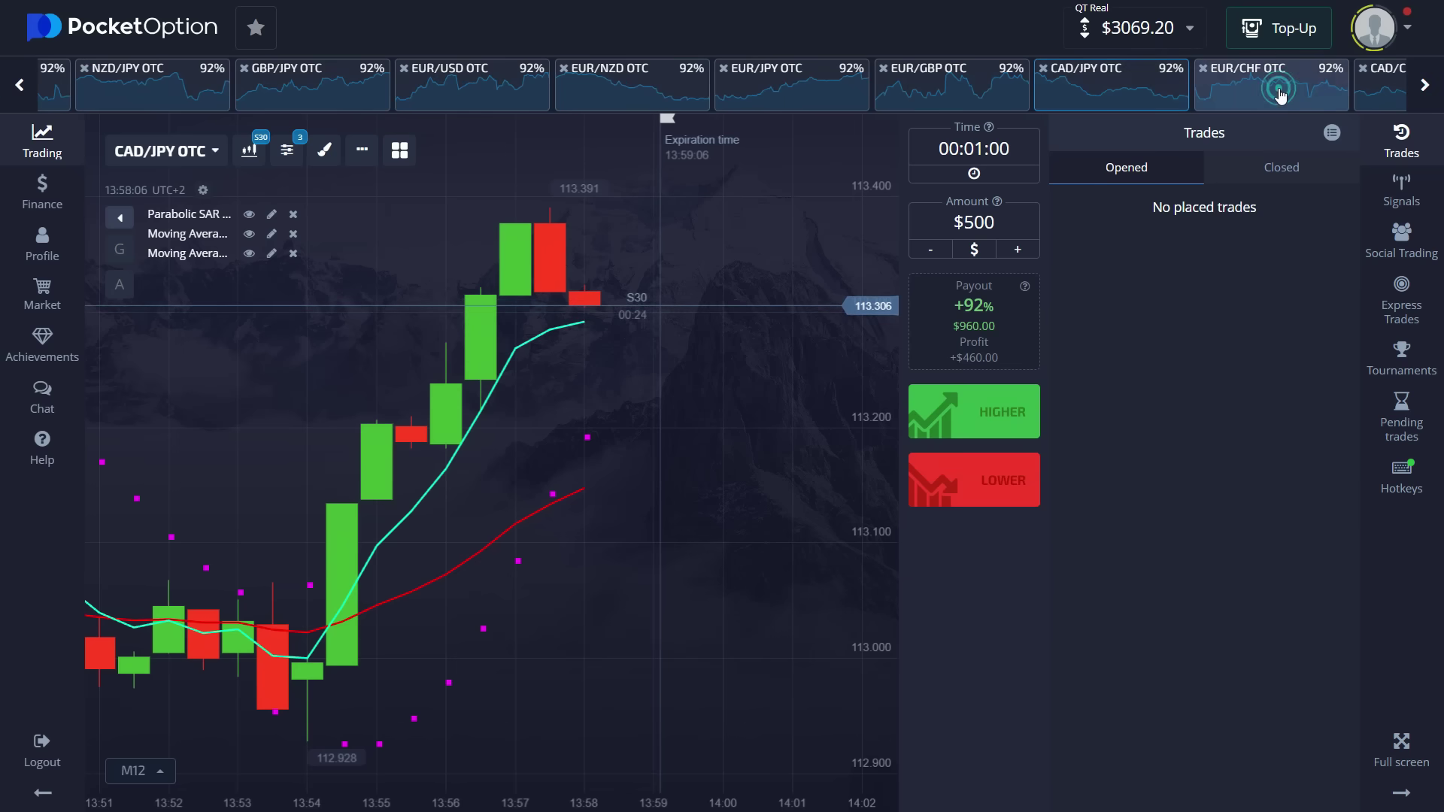
{"action": "left_click", "coordinate": [1422, 86]}
{"action": "left_click", "coordinate": [1128, 86]}
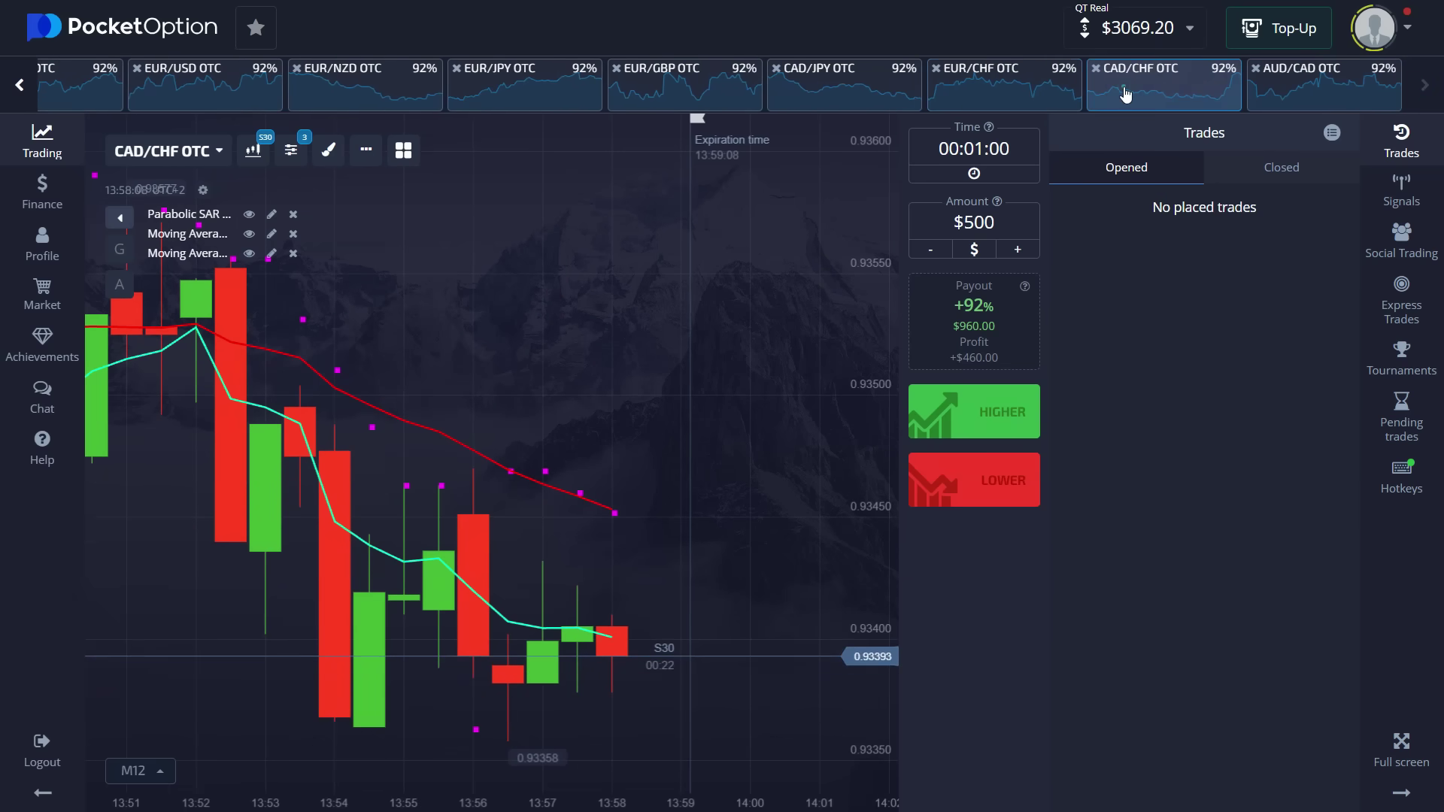
{"action": "left_click", "coordinate": [1292, 88]}
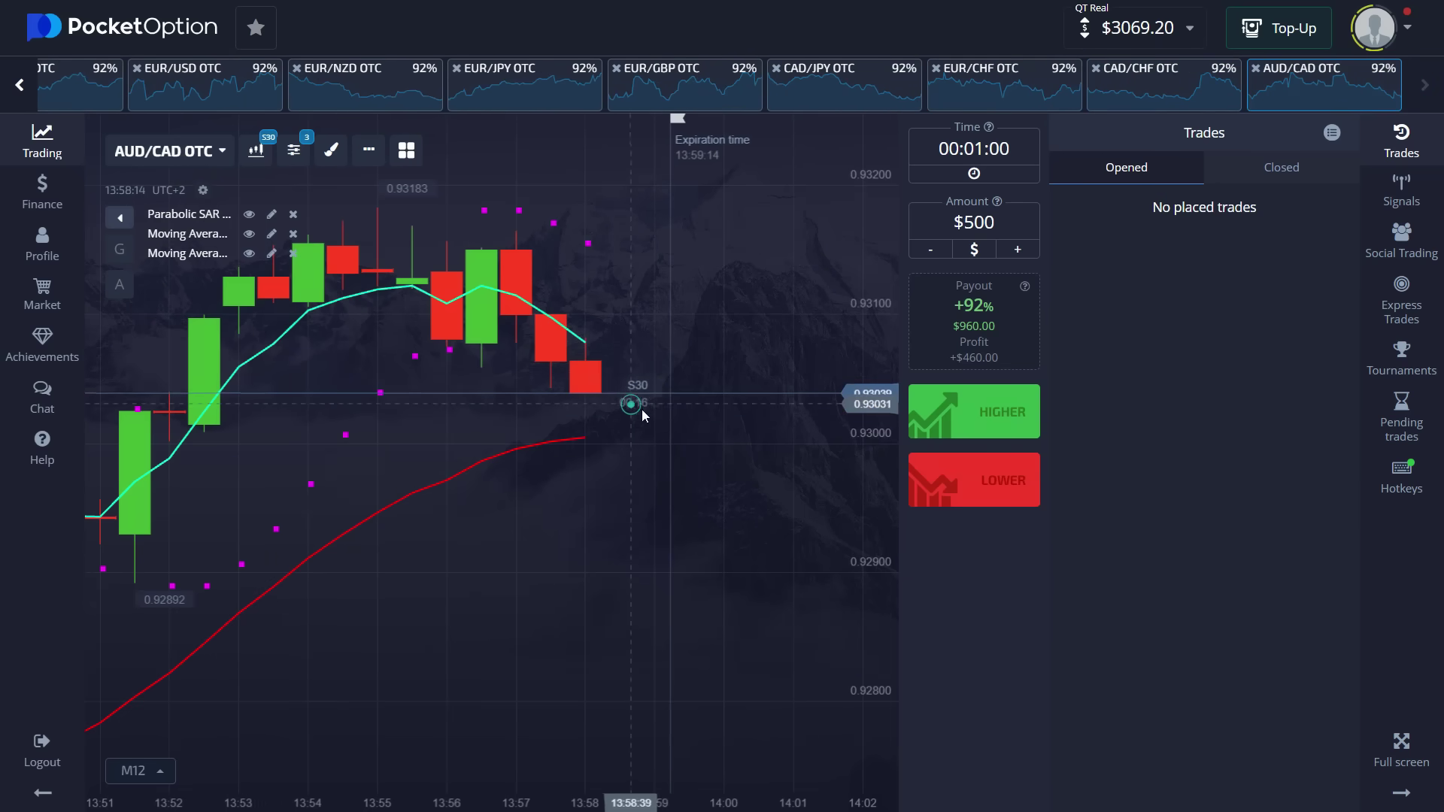
Place two $500 LOWER trades on AUD/CAD OTC and let each pay out $960.
{"action": "left_click", "coordinate": [978, 494]}
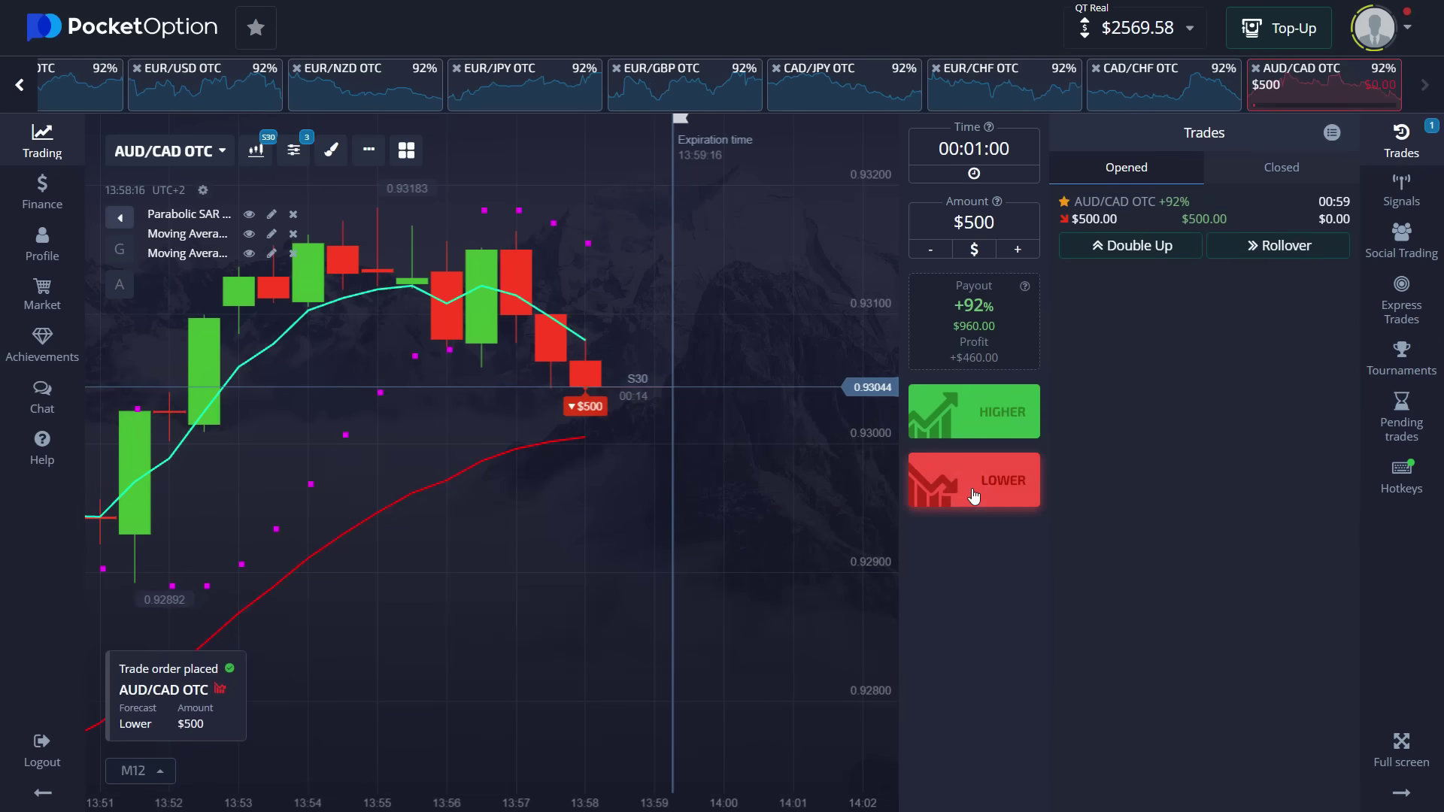
{"action": "left_click", "coordinate": [978, 494]}
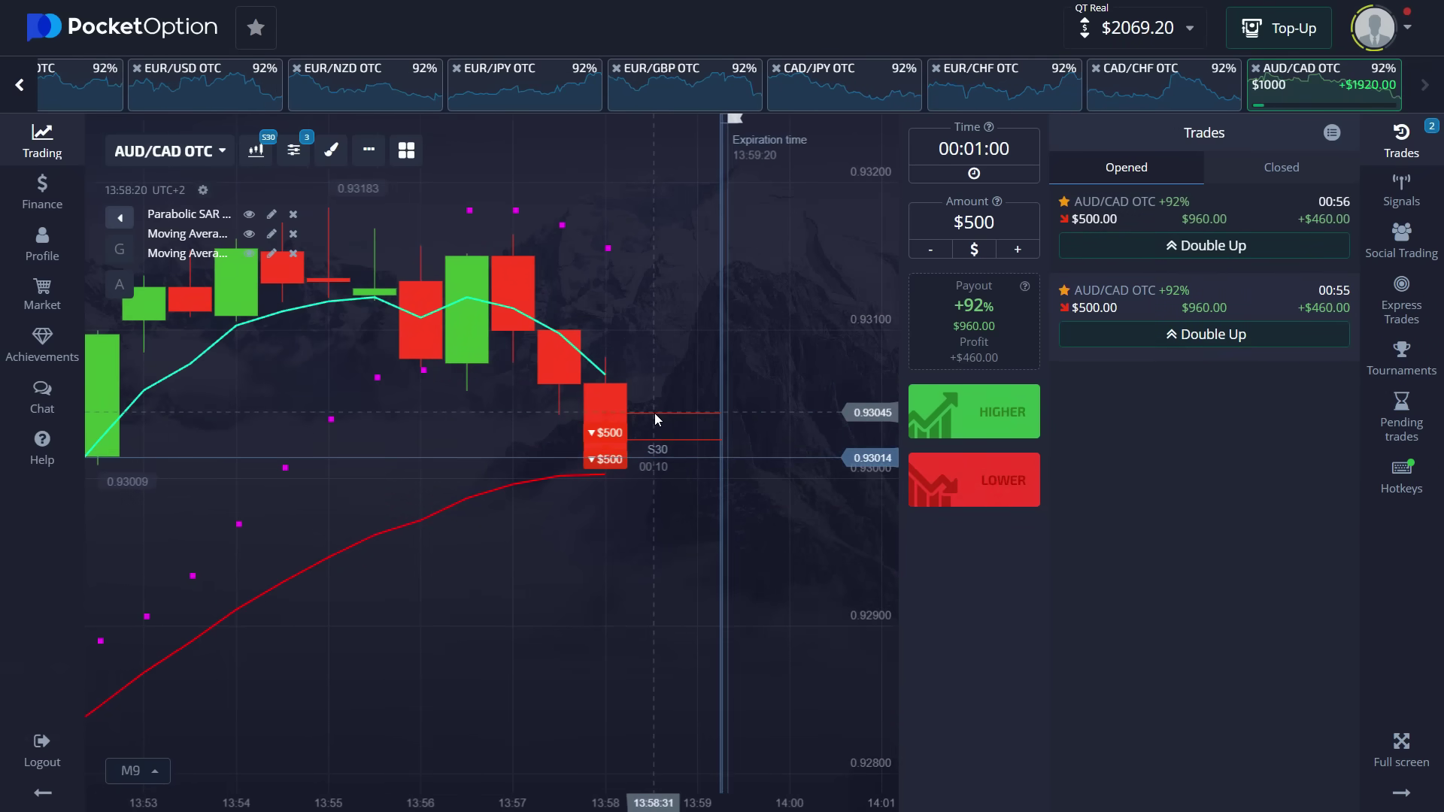
{"action": "scroll", "coordinate": [656, 414], "scroll_direction": "down", "scroll_amount": 2}
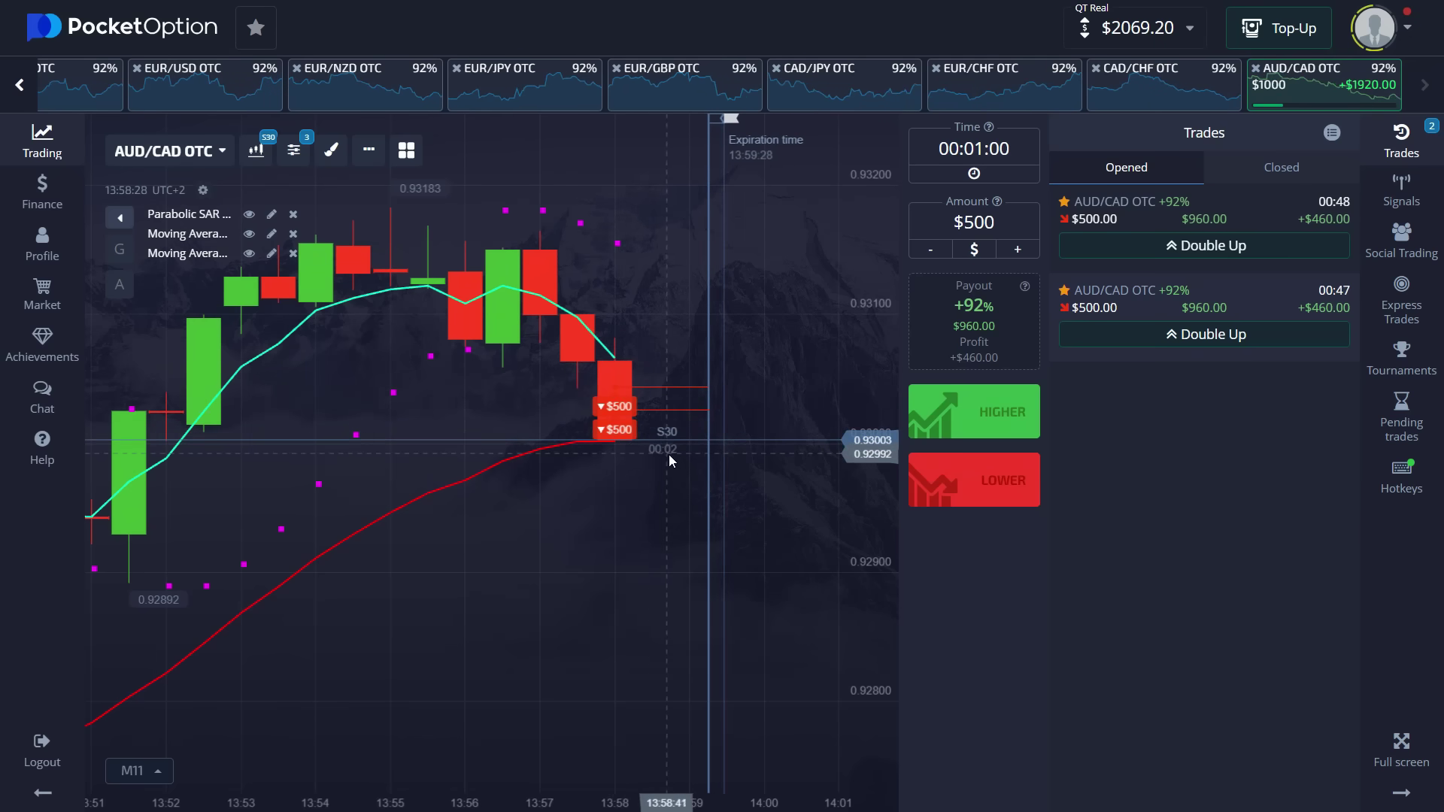
{"action": "scroll", "coordinate": [662, 455], "scroll_direction": "up", "scroll_amount": 2}
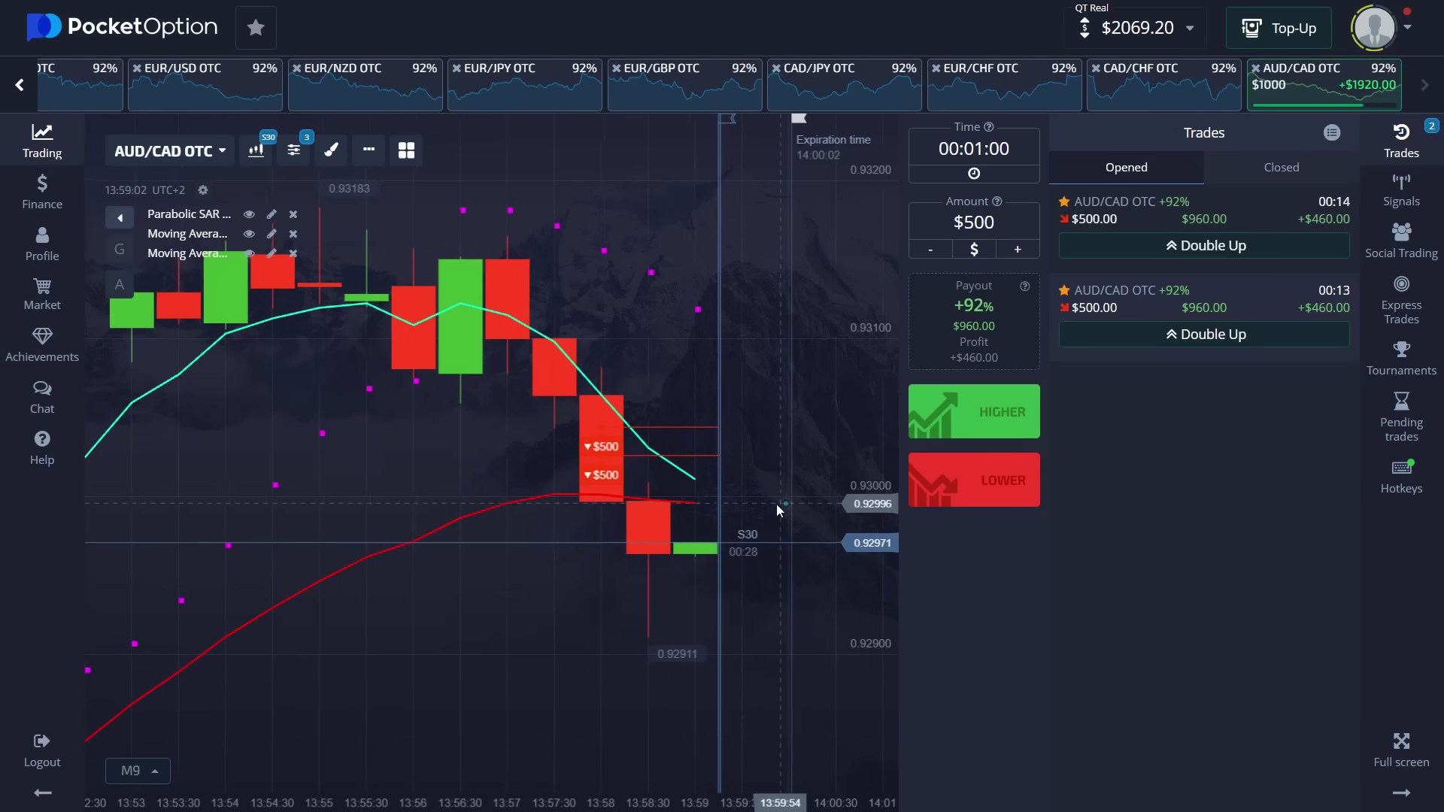
{"action": "left_click_drag", "start_coordinate": [779, 510], "coordinate": [706, 504]}
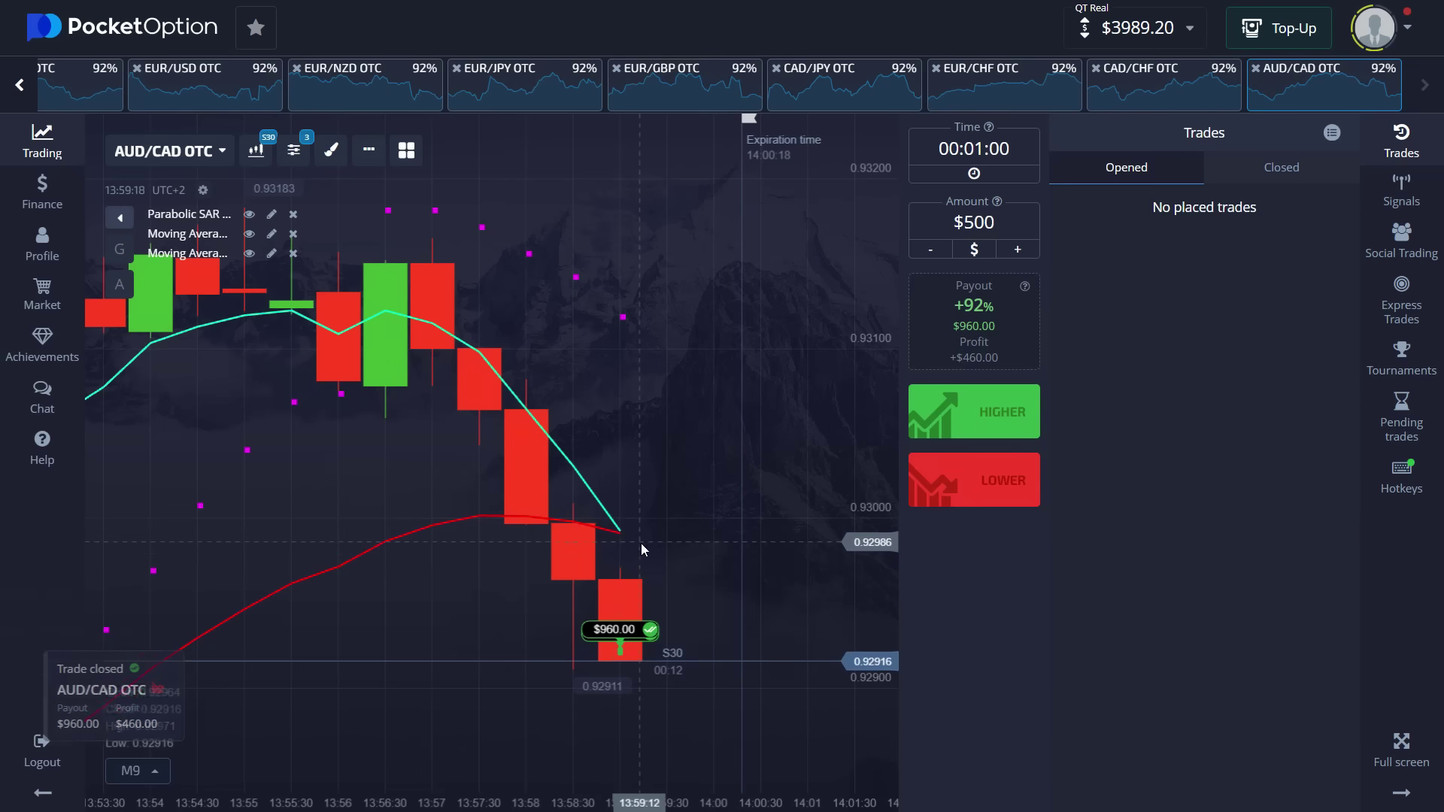
Zoom the AUD/CAD chart out and back in, then switch to the NTrade Telegram channel.
{"action": "scroll", "coordinate": [641, 543], "scroll_direction": "down", "scroll_amount": 3}
{"action": "scroll", "coordinate": [657, 572], "scroll_direction": "down", "scroll_amount": 3}
{"action": "scroll", "coordinate": [655, 572], "scroll_direction": "down", "scroll_amount": 3}
{"action": "scroll", "coordinate": [498, 580], "scroll_direction": "down", "scroll_amount": 2}
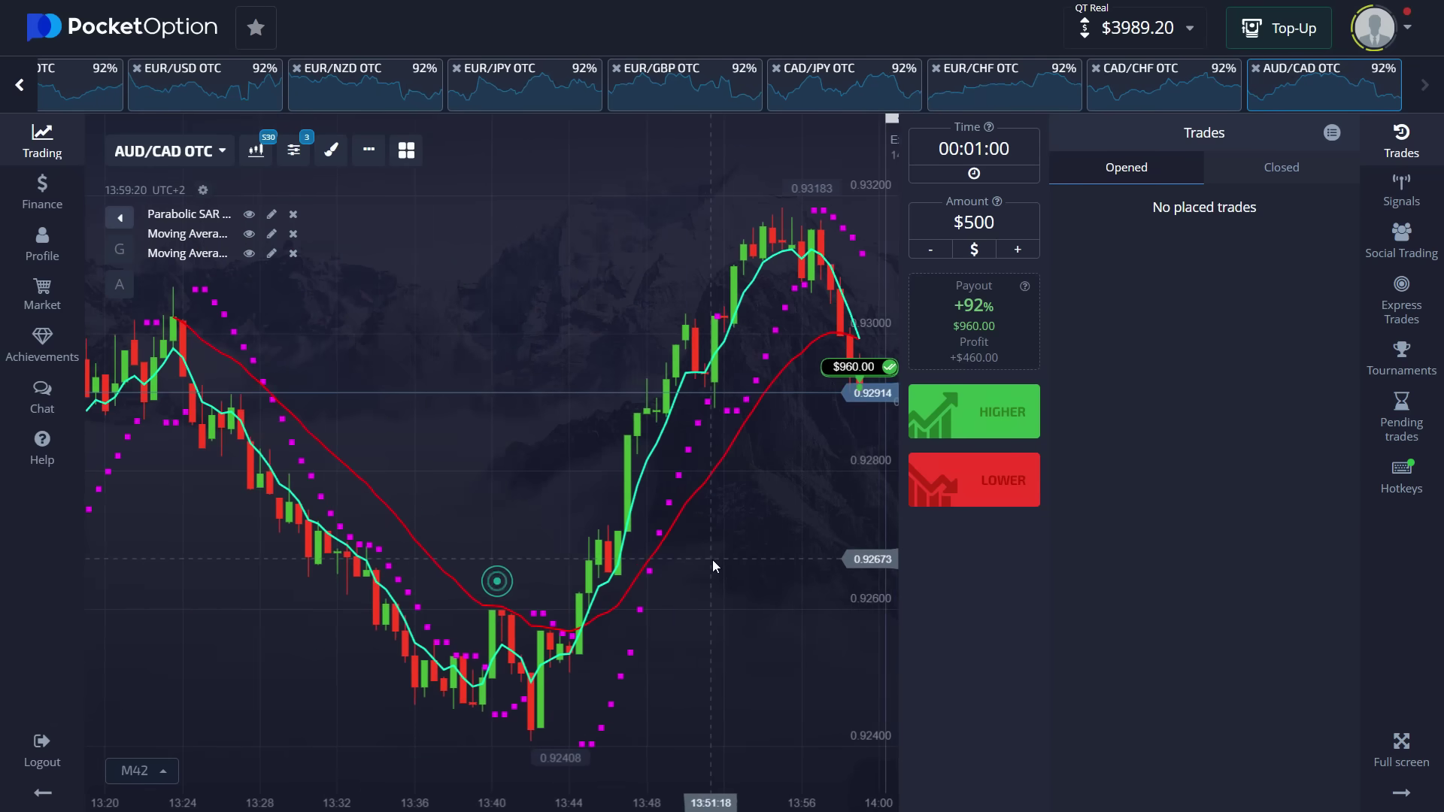
{"action": "scroll", "coordinate": [716, 559], "scroll_direction": "up", "scroll_amount": 2}
{"action": "scroll", "coordinate": [584, 547], "scroll_direction": "up", "scroll_amount": 2}
{"action": "scroll", "coordinate": [707, 353], "scroll_direction": "up", "scroll_amount": 2}
{"action": "scroll", "coordinate": [666, 390], "scroll_direction": "up", "scroll_amount": 2}
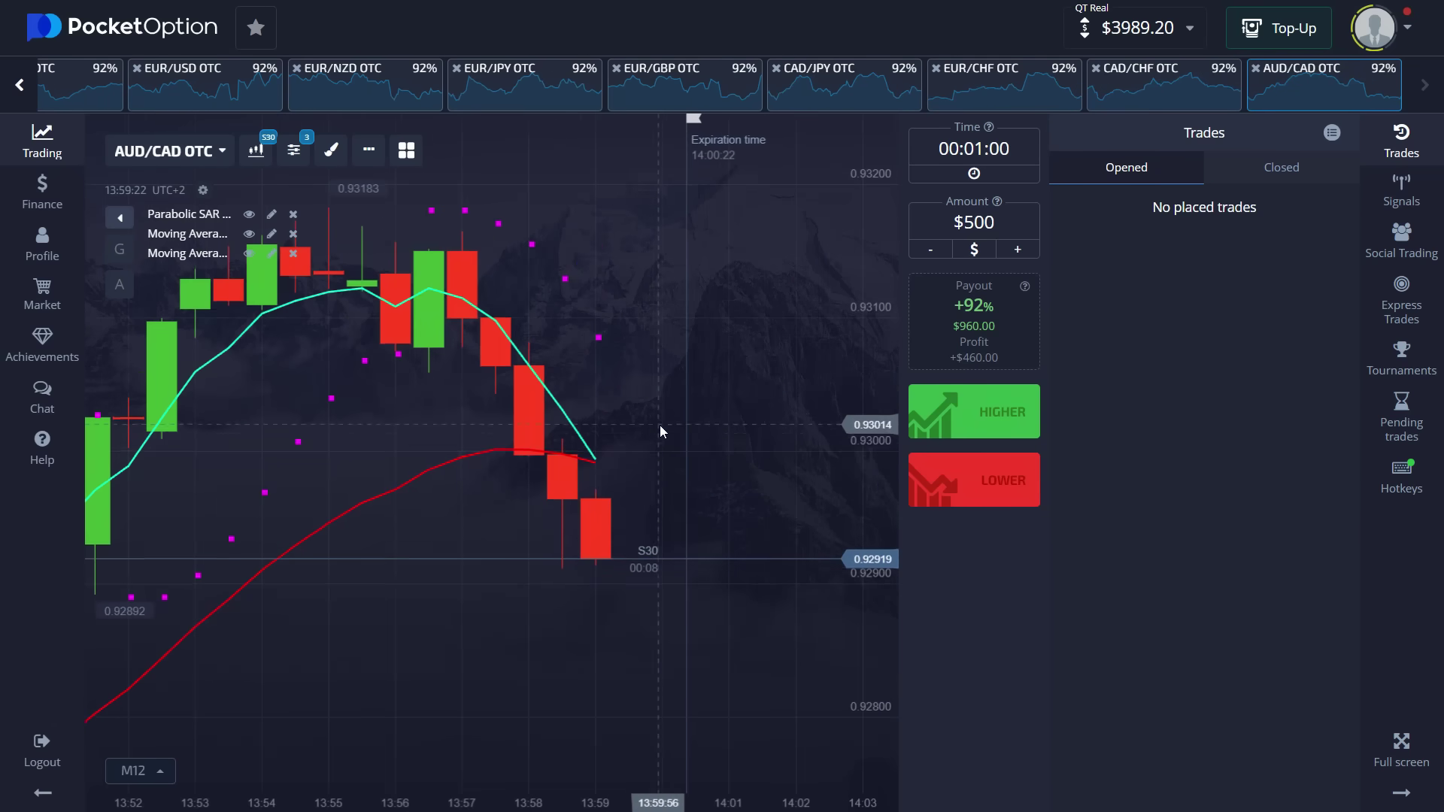
{"action": "scroll", "coordinate": [620, 498], "scroll_direction": "up", "scroll_amount": 1}
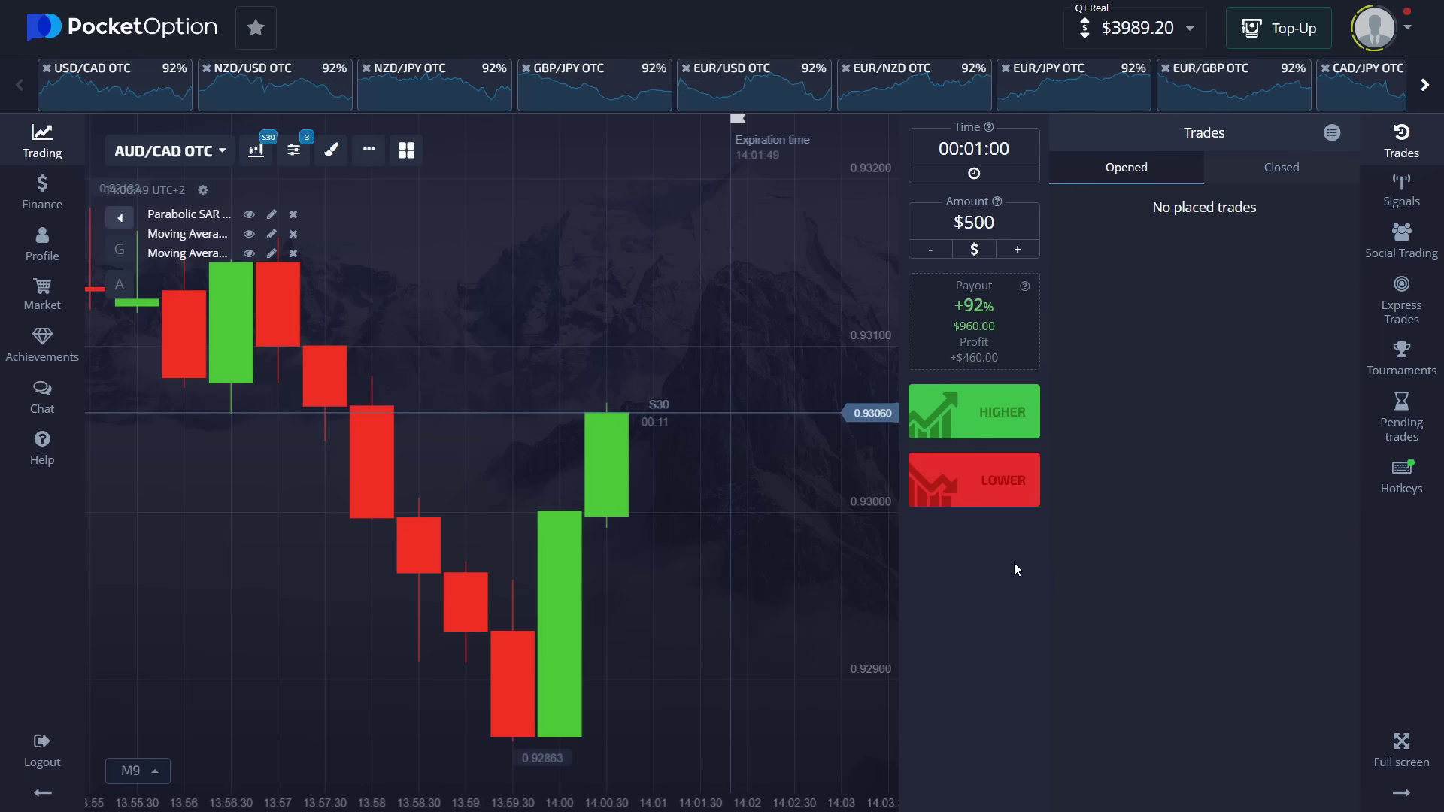
{"action": "key", "text": "alt+Tab"}
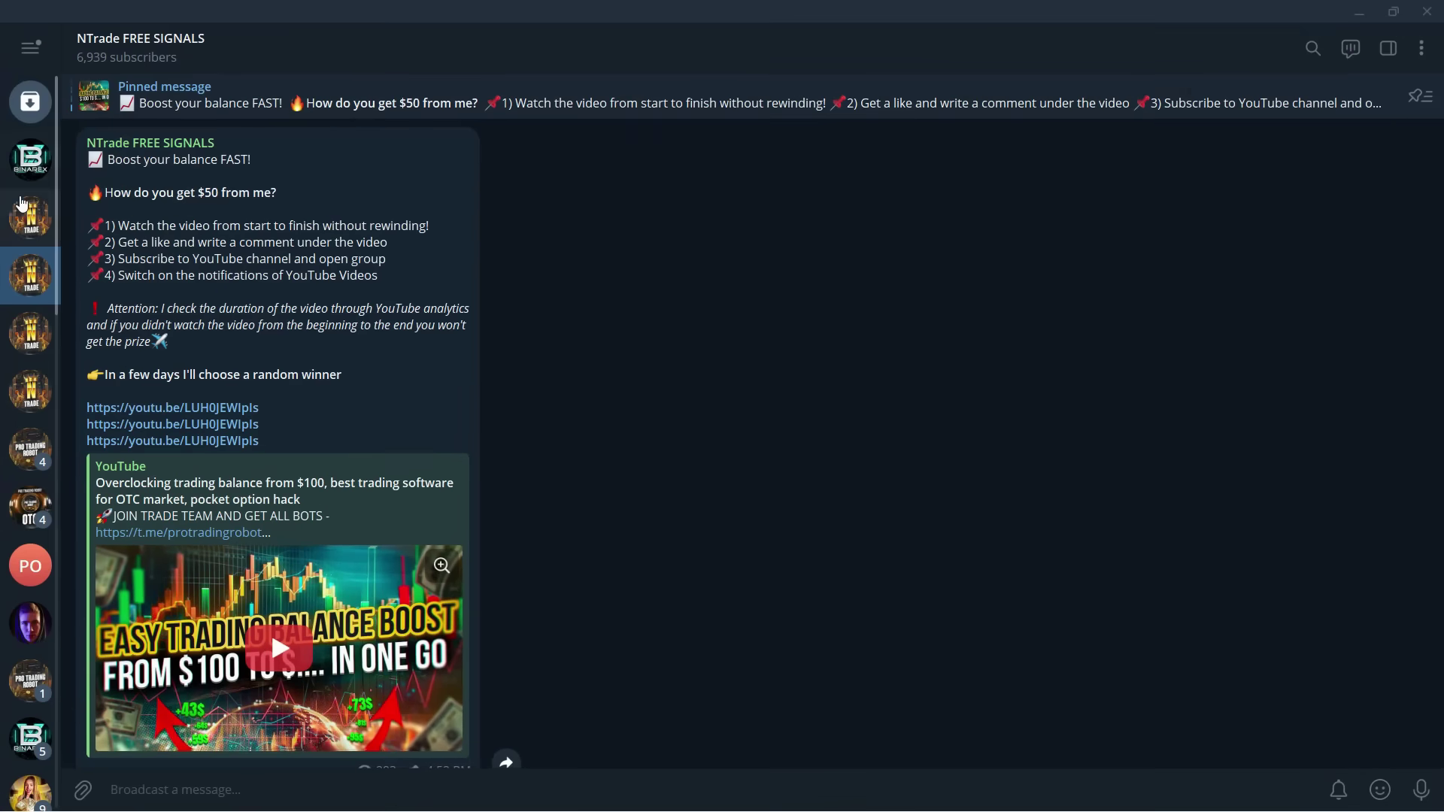
Switch Telegram to the NTrade Private Trading Group chat.
{"action": "key", "text": "alt+Up"}
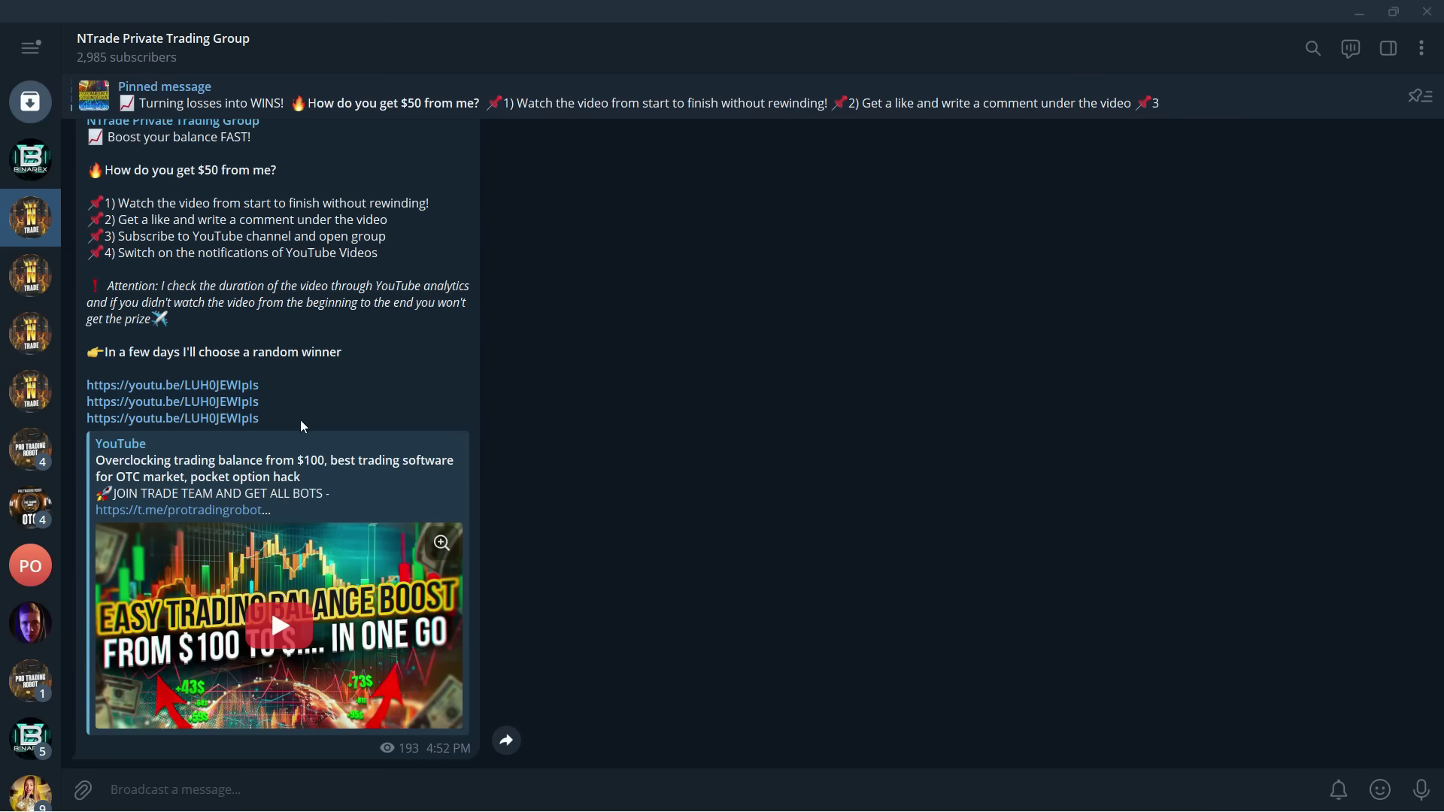
Scroll the NTrade group's USDCHF and EURAUD signal posts to reach the +$920 EUR/AUD result card.
{"action": "scroll", "coordinate": [347, 435], "scroll_direction": "up", "scroll_amount": 1}
{"action": "scroll", "coordinate": [346, 451], "scroll_direction": "up", "scroll_amount": 1}
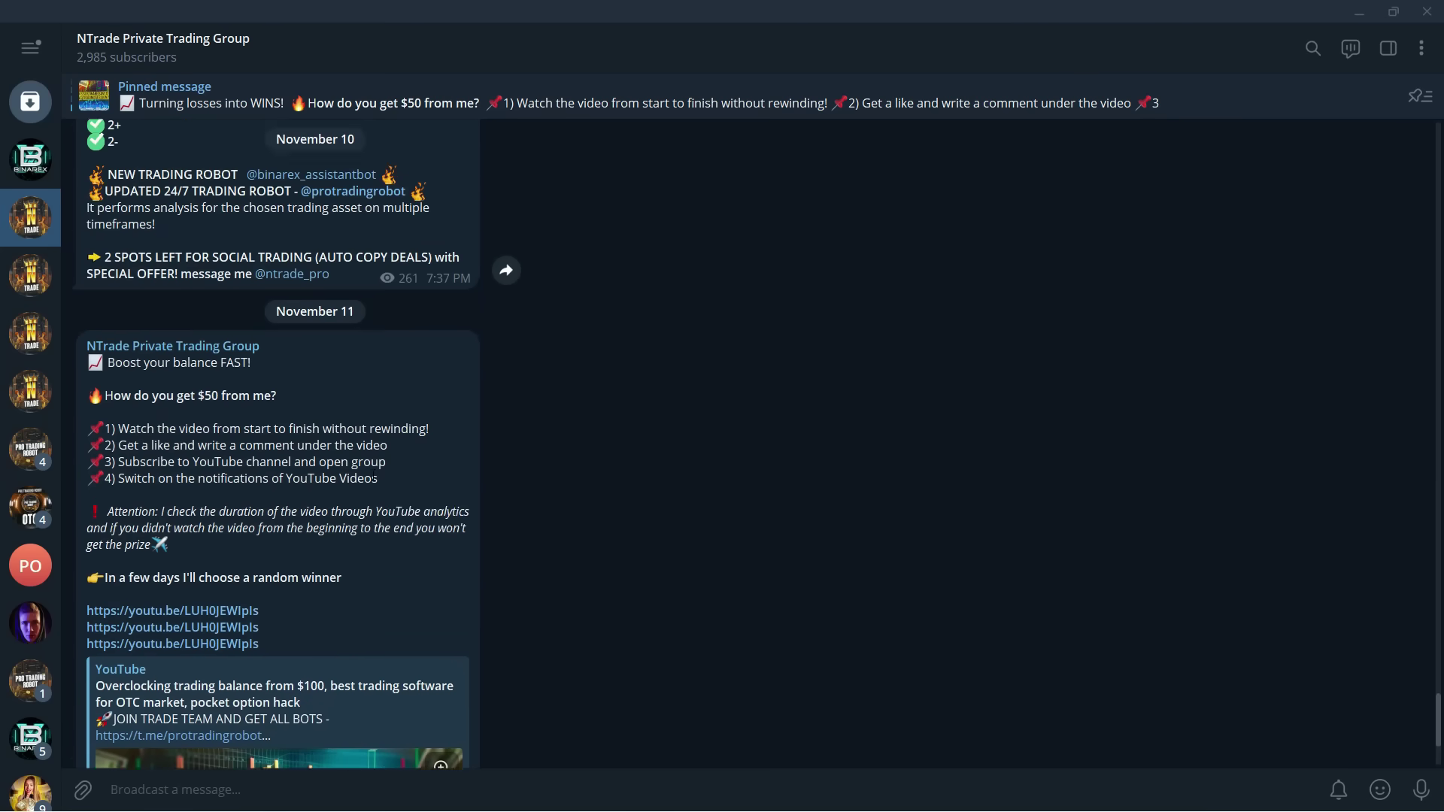
{"action": "scroll", "coordinate": [346, 473], "scroll_direction": "up", "scroll_amount": 2}
{"action": "scroll", "coordinate": [344, 489], "scroll_direction": "up", "scroll_amount": 1}
{"action": "scroll", "coordinate": [345, 489], "scroll_direction": "up", "scroll_amount": 3}
{"action": "scroll", "coordinate": [342, 495], "scroll_direction": "up", "scroll_amount": 3}
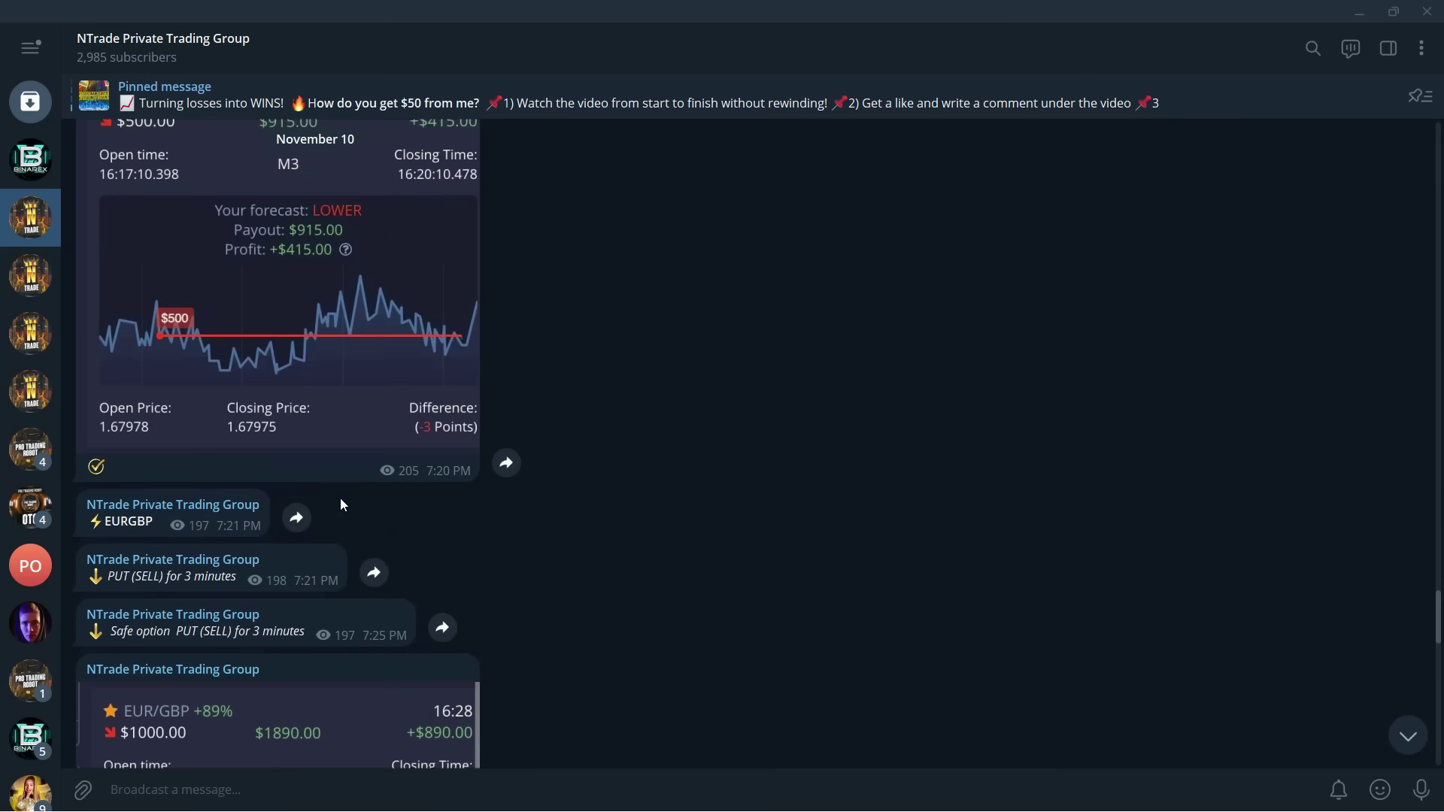
{"action": "scroll", "coordinate": [340, 498], "scroll_direction": "up", "scroll_amount": 3}
{"action": "scroll", "coordinate": [344, 503], "scroll_direction": "up", "scroll_amount": 3}
{"action": "scroll", "coordinate": [346, 508], "scroll_direction": "up", "scroll_amount": 3}
{"action": "scroll", "coordinate": [343, 508], "scroll_direction": "up", "scroll_amount": 3}
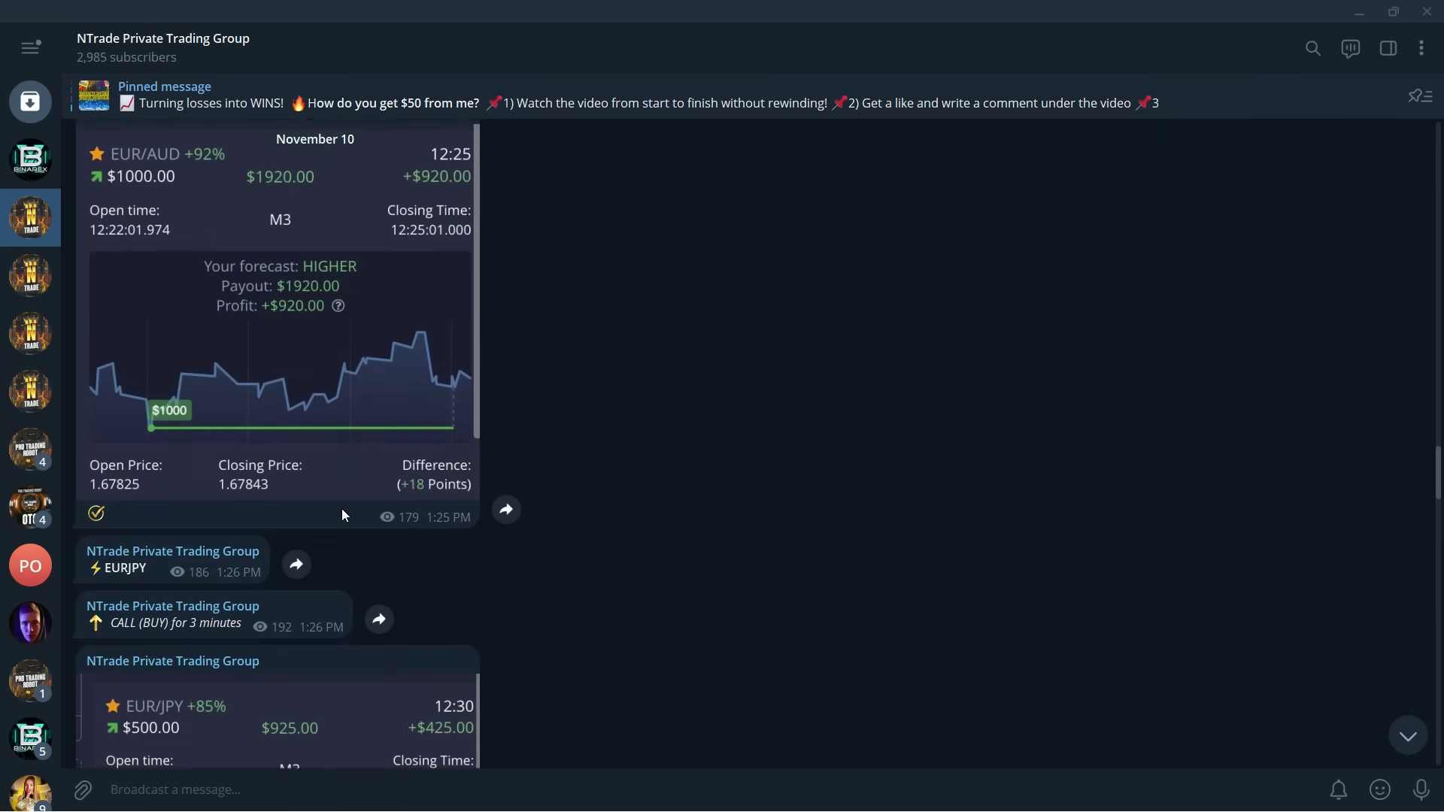
{"action": "scroll", "coordinate": [343, 504], "scroll_direction": "up", "scroll_amount": 3}
{"action": "scroll", "coordinate": [345, 510], "scroll_direction": "up", "scroll_amount": 2}
{"action": "scroll", "coordinate": [335, 519], "scroll_direction": "up", "scroll_amount": 2}
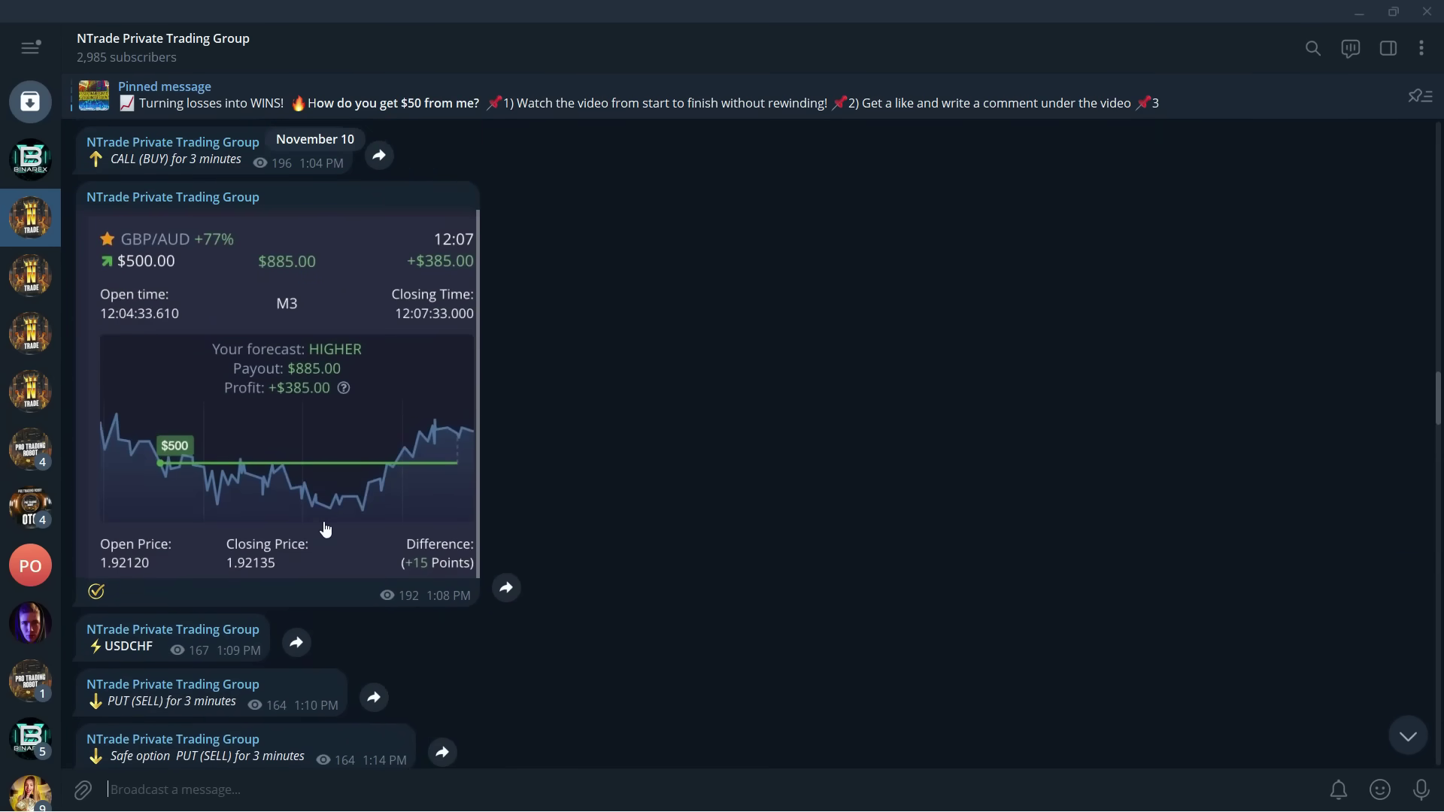
{"action": "scroll", "coordinate": [338, 516], "scroll_direction": "up", "scroll_amount": 1}
{"action": "scroll", "coordinate": [335, 519], "scroll_direction": "up", "scroll_amount": 1}
{"action": "scroll", "coordinate": [316, 555], "scroll_direction": "up", "scroll_amount": 1}
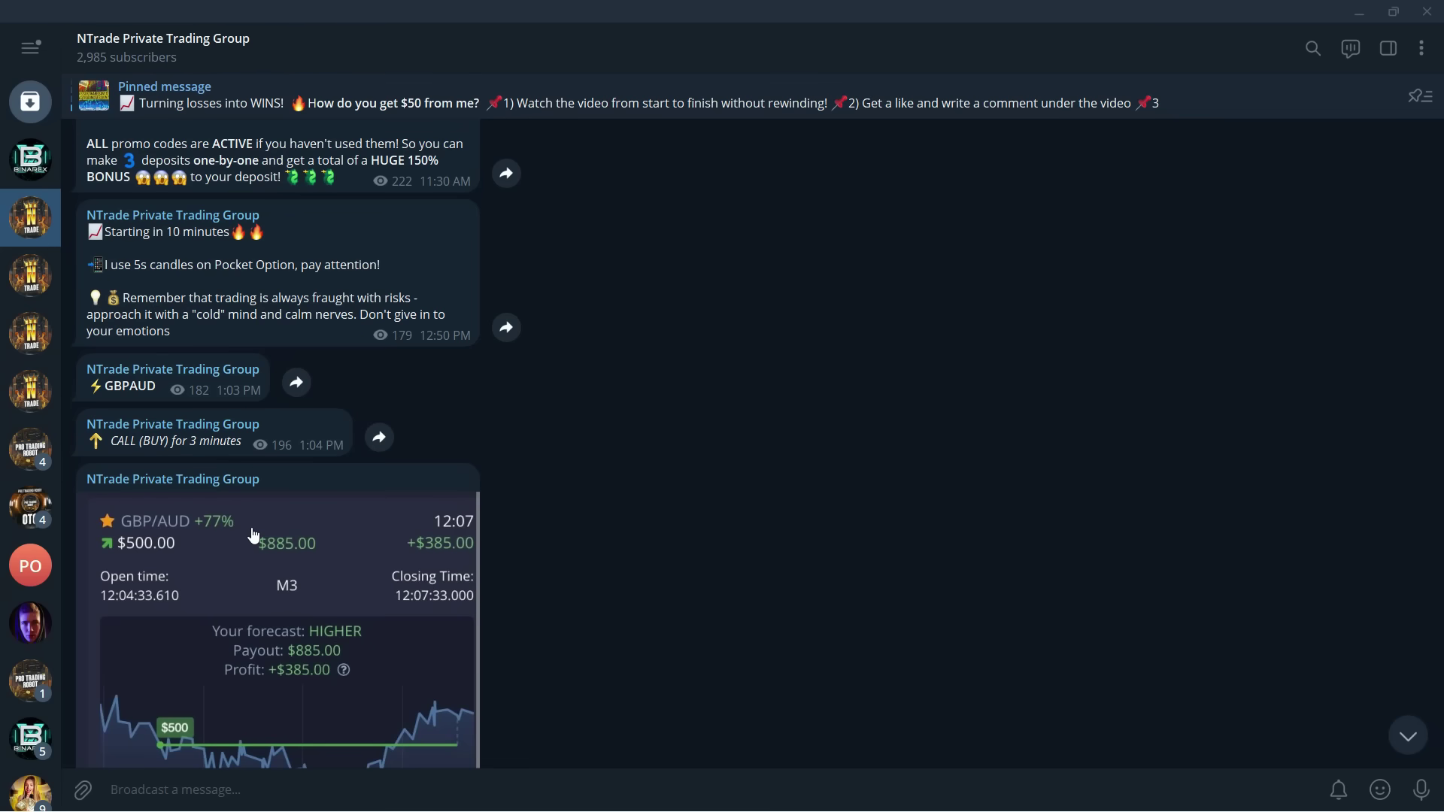
{"action": "scroll", "coordinate": [253, 535], "scroll_direction": "down", "scroll_amount": 2}
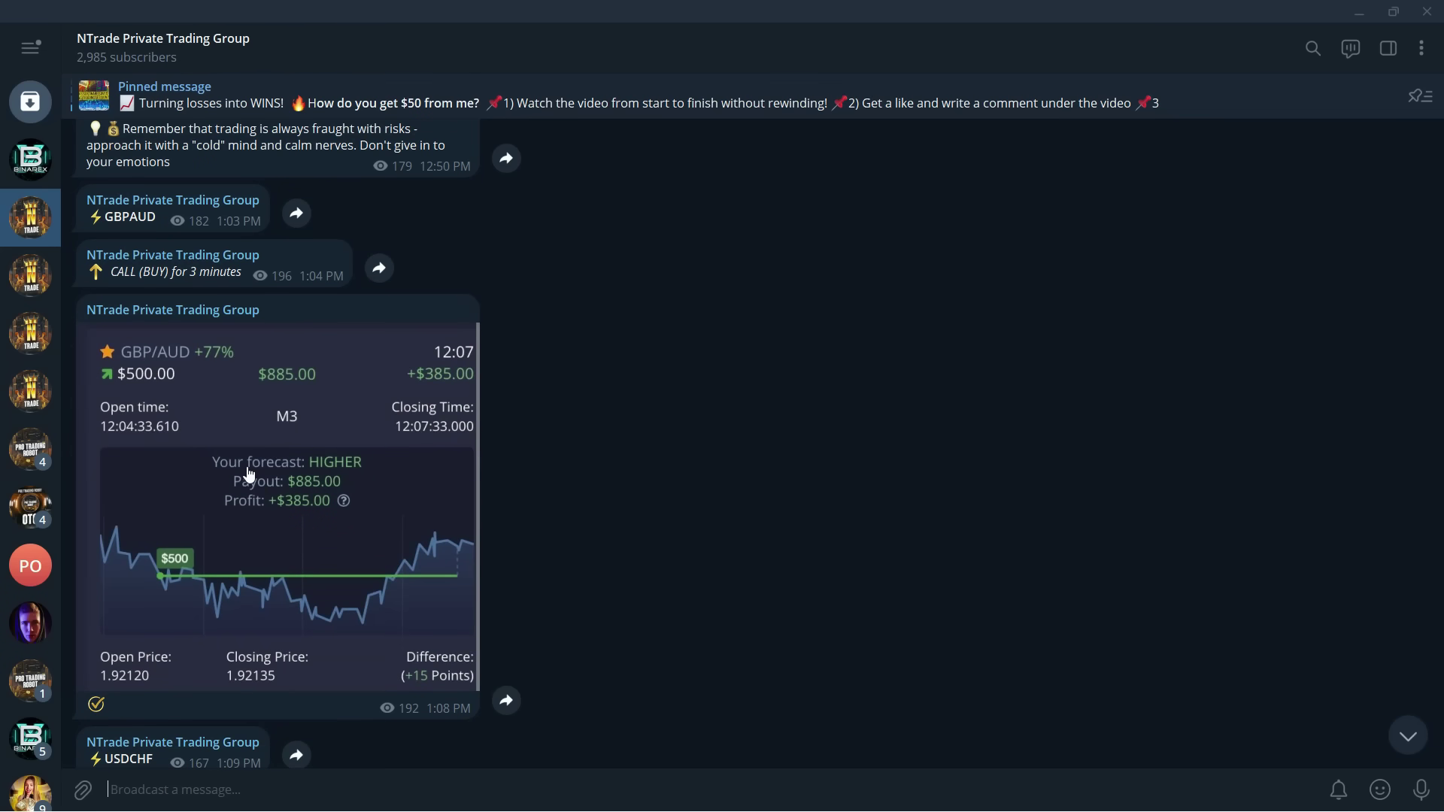
{"action": "scroll", "coordinate": [249, 474], "scroll_direction": "down", "scroll_amount": 3}
{"action": "scroll", "coordinate": [249, 474], "scroll_direction": "up", "scroll_amount": 3}
{"action": "scroll", "coordinate": [249, 474], "scroll_direction": "up", "scroll_amount": 2}
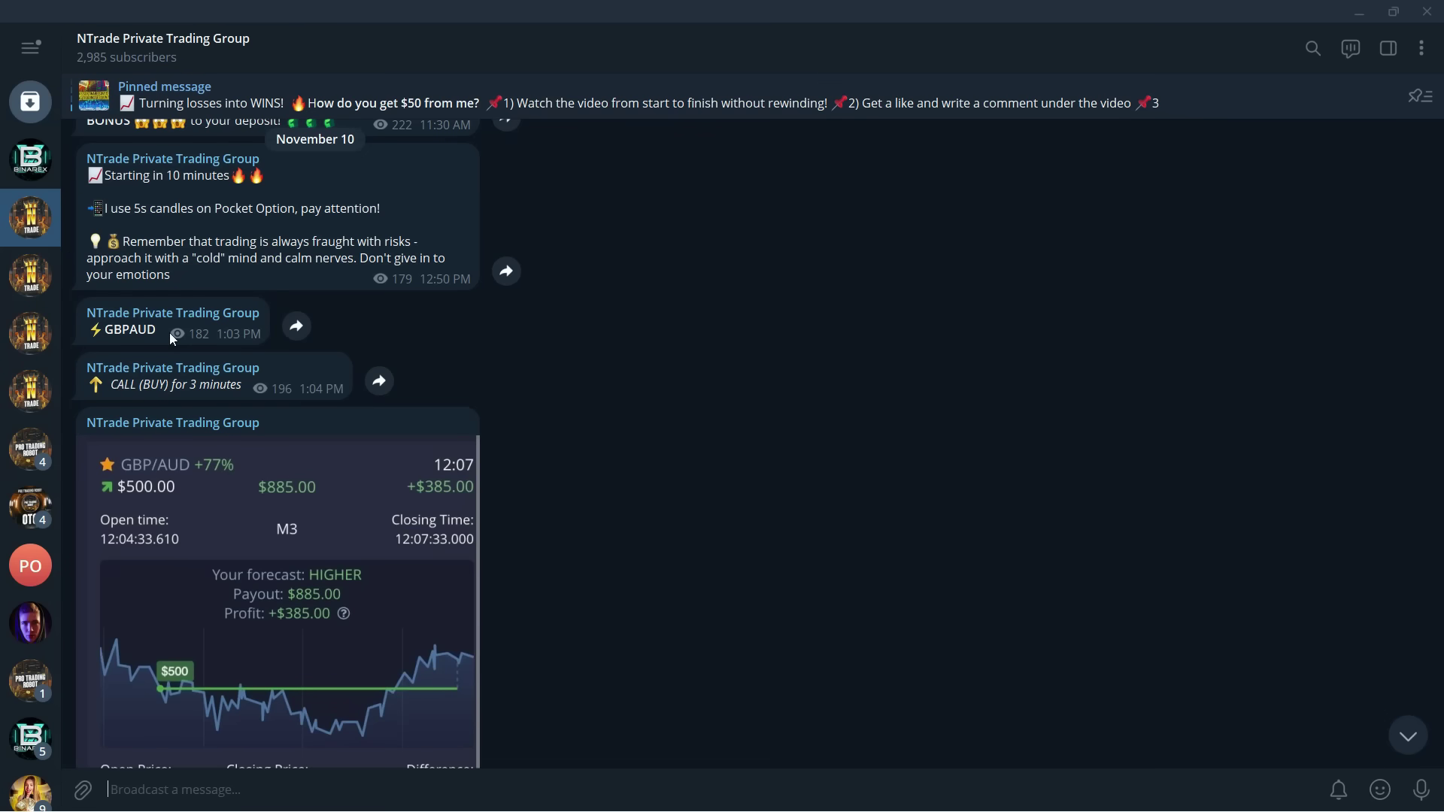
{"action": "scroll", "coordinate": [234, 406], "scroll_direction": "down", "scroll_amount": 3}
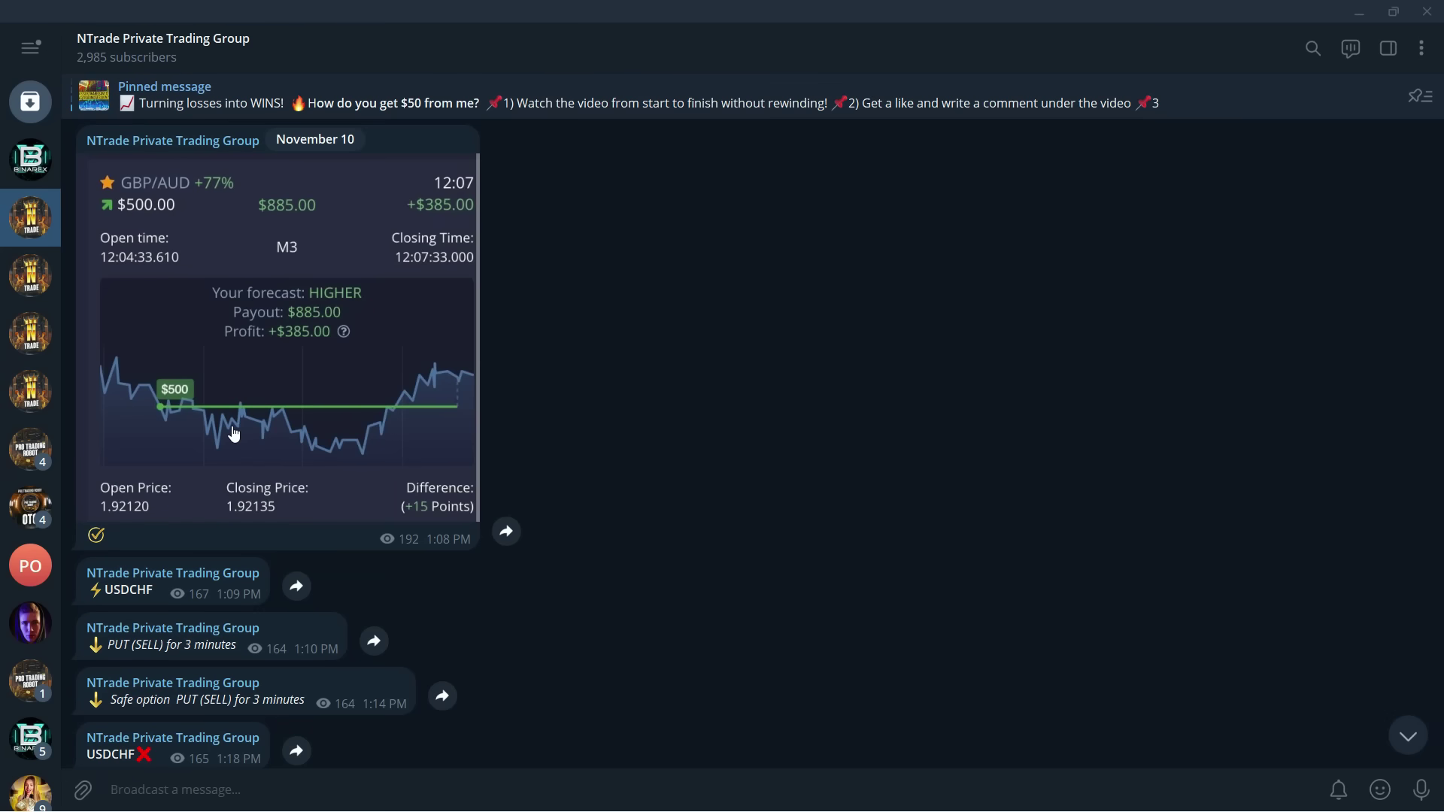
{"action": "scroll", "coordinate": [241, 436], "scroll_direction": "down", "scroll_amount": 3}
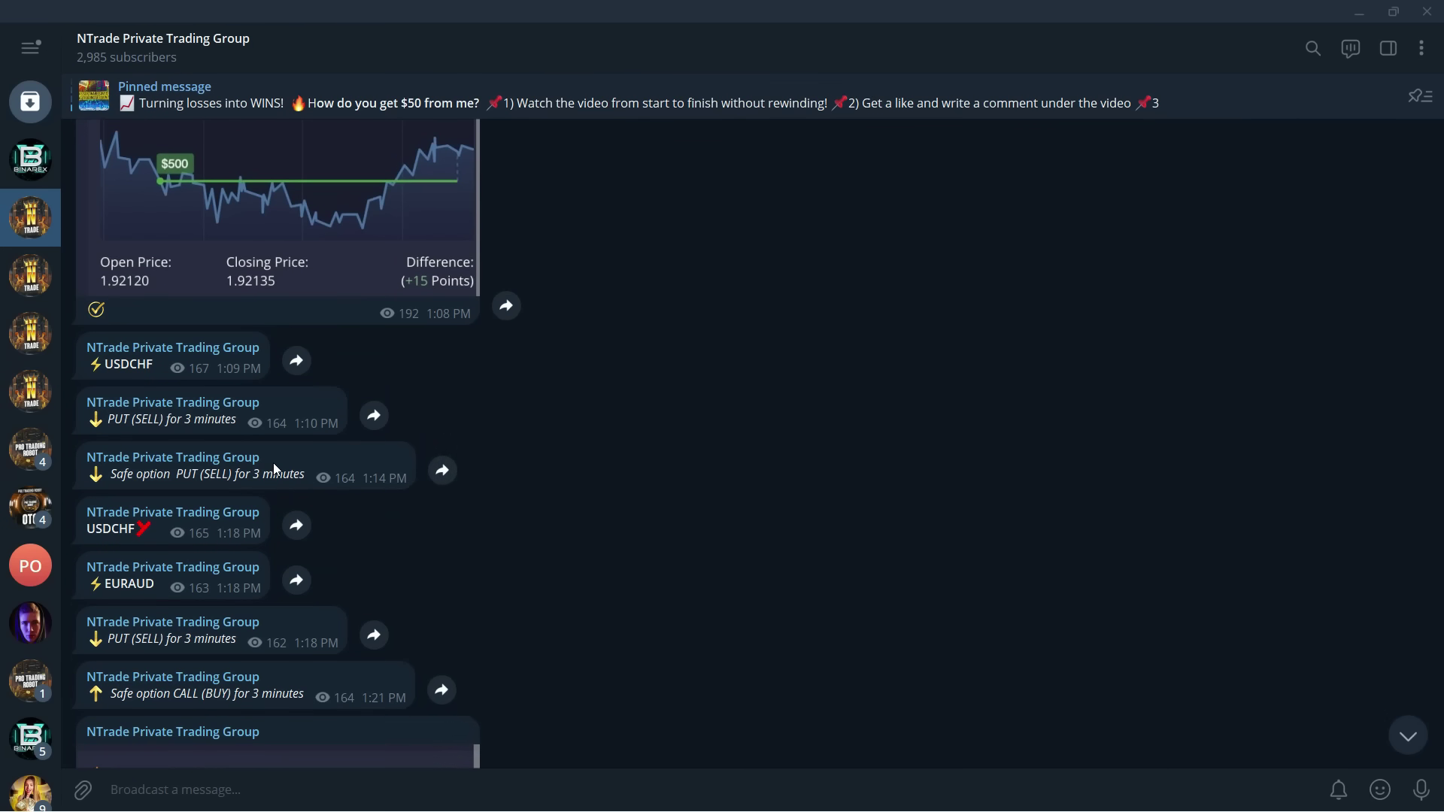
{"action": "scroll", "coordinate": [273, 462], "scroll_direction": "down", "scroll_amount": 5}
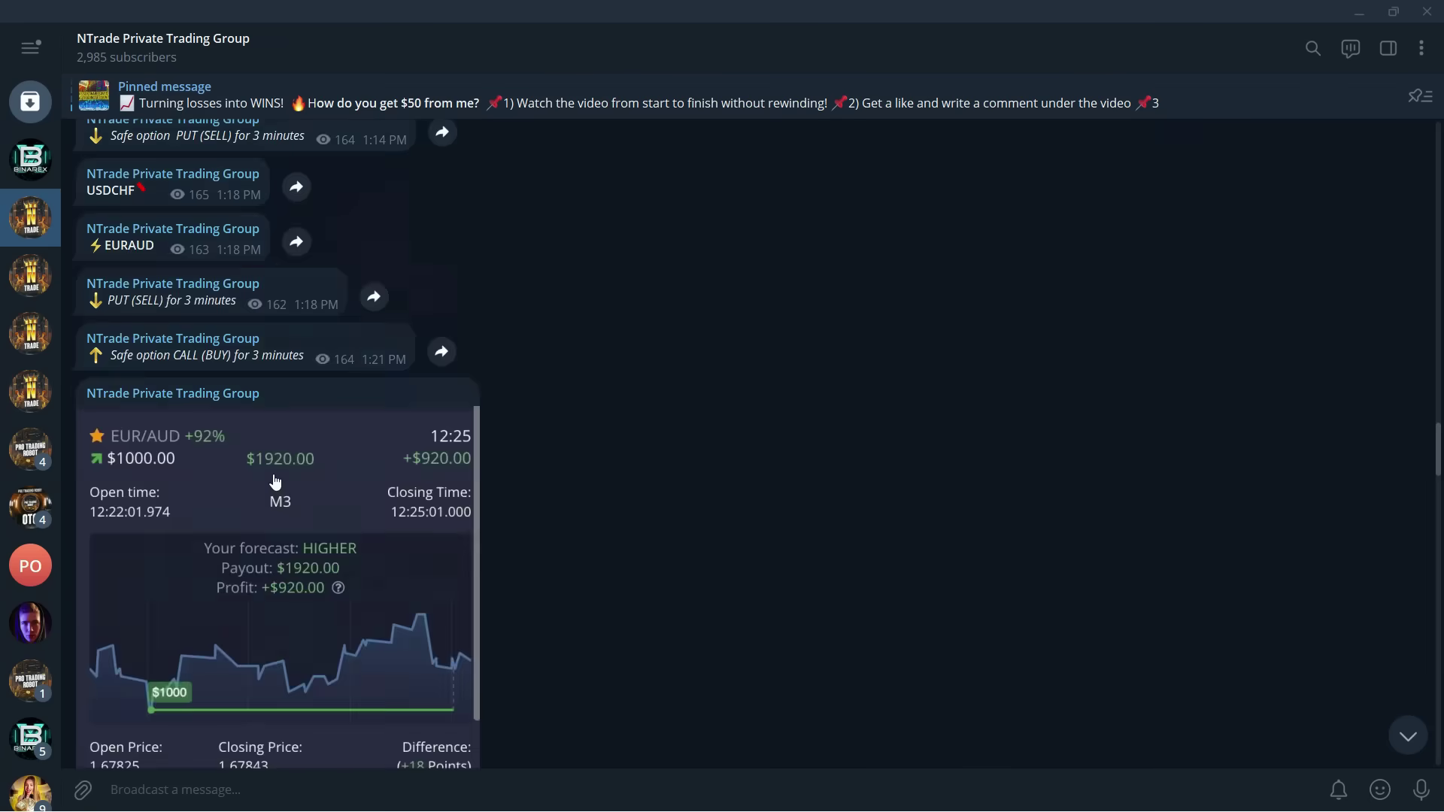
{"action": "scroll", "coordinate": [274, 472], "scroll_direction": "down", "scroll_amount": 4}
{"action": "scroll", "coordinate": [274, 472], "scroll_direction": "down", "scroll_amount": 3}
{"action": "scroll", "coordinate": [274, 473], "scroll_direction": "down", "scroll_amount": 3}
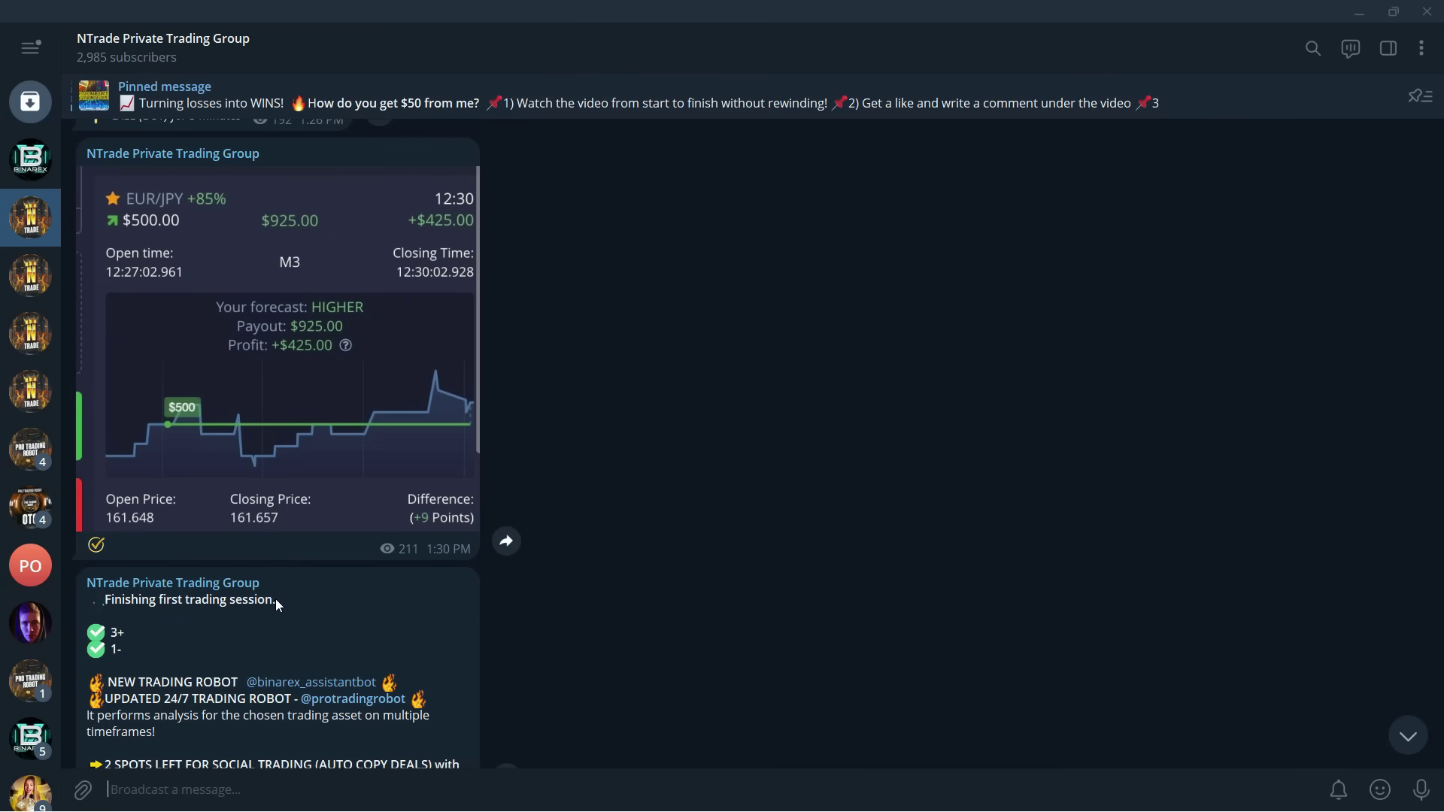
{"action": "scroll", "coordinate": [272, 600], "scroll_direction": "up", "scroll_amount": 3}
{"action": "scroll", "coordinate": [274, 600], "scroll_direction": "up", "scroll_amount": 4}
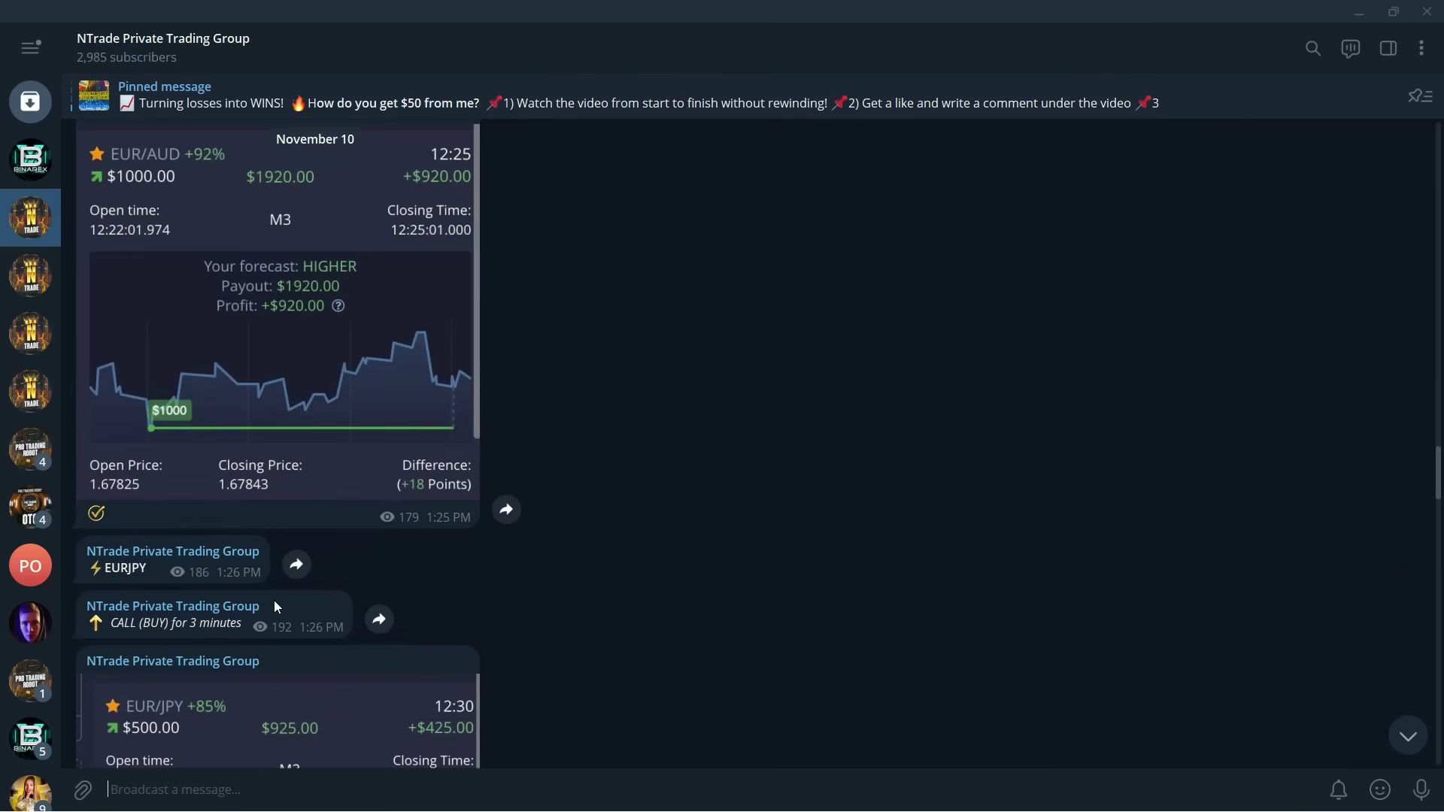
{"action": "scroll", "coordinate": [274, 600], "scroll_direction": "up", "scroll_amount": 3}
{"action": "scroll", "coordinate": [283, 606], "scroll_direction": "up", "scroll_amount": 3}
{"action": "scroll", "coordinate": [282, 599], "scroll_direction": "up", "scroll_amount": 3}
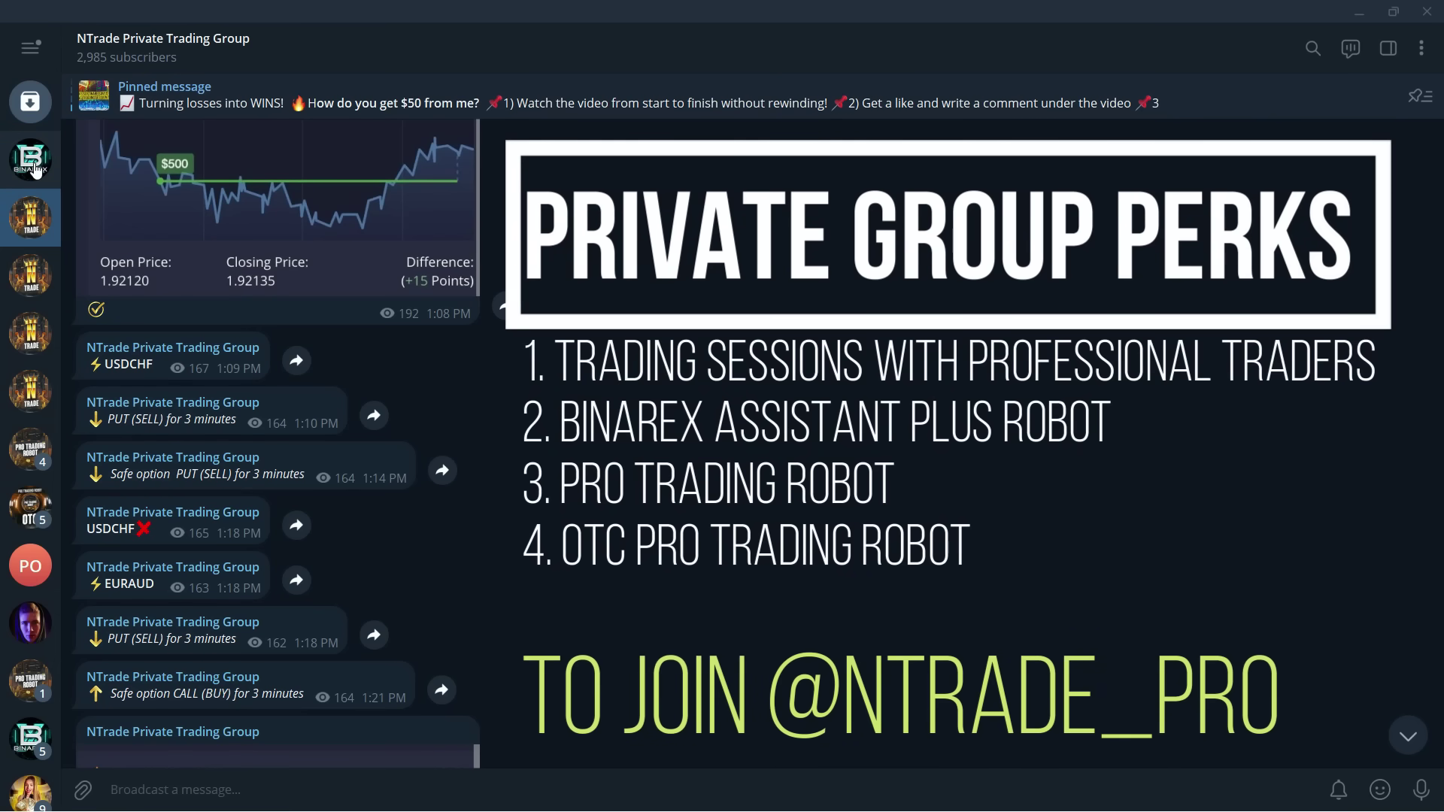
Choose AUD/JPY in the Binarex Assistant Plus bot, then open the Pro Trading Robot channel.
{"action": "left_click", "coordinate": [32, 162]}
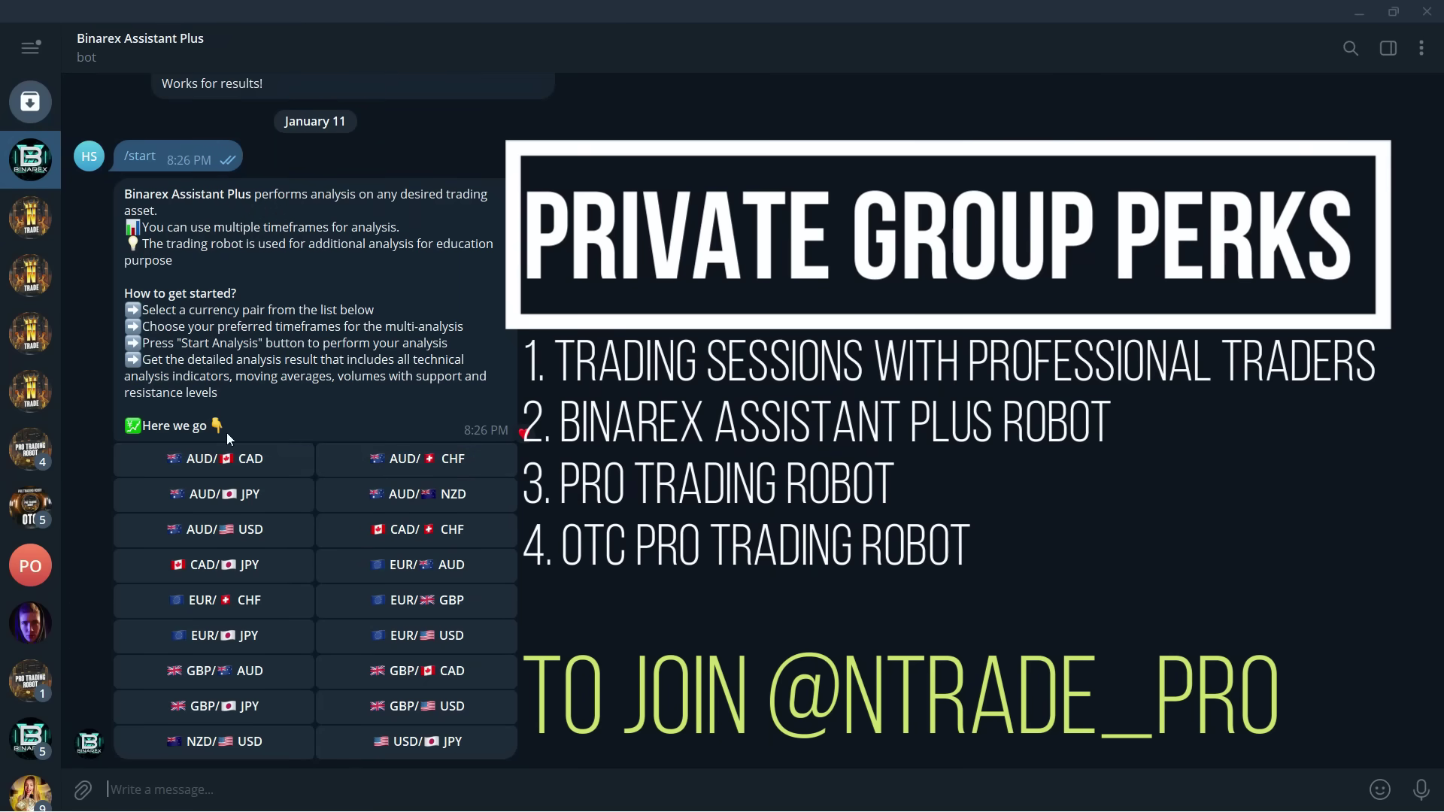
{"action": "left_click", "coordinate": [237, 500]}
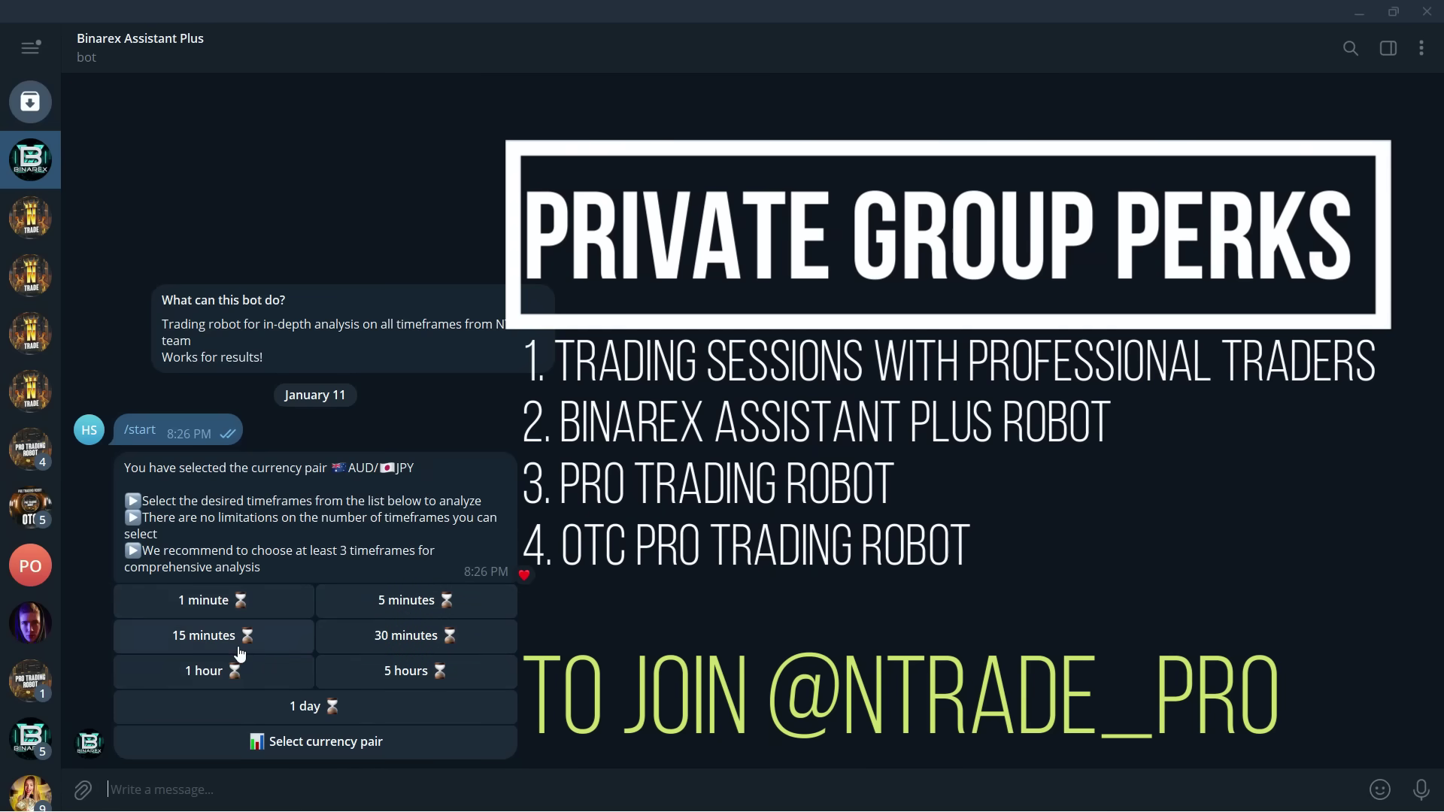
{"action": "left_click", "coordinate": [30, 449]}
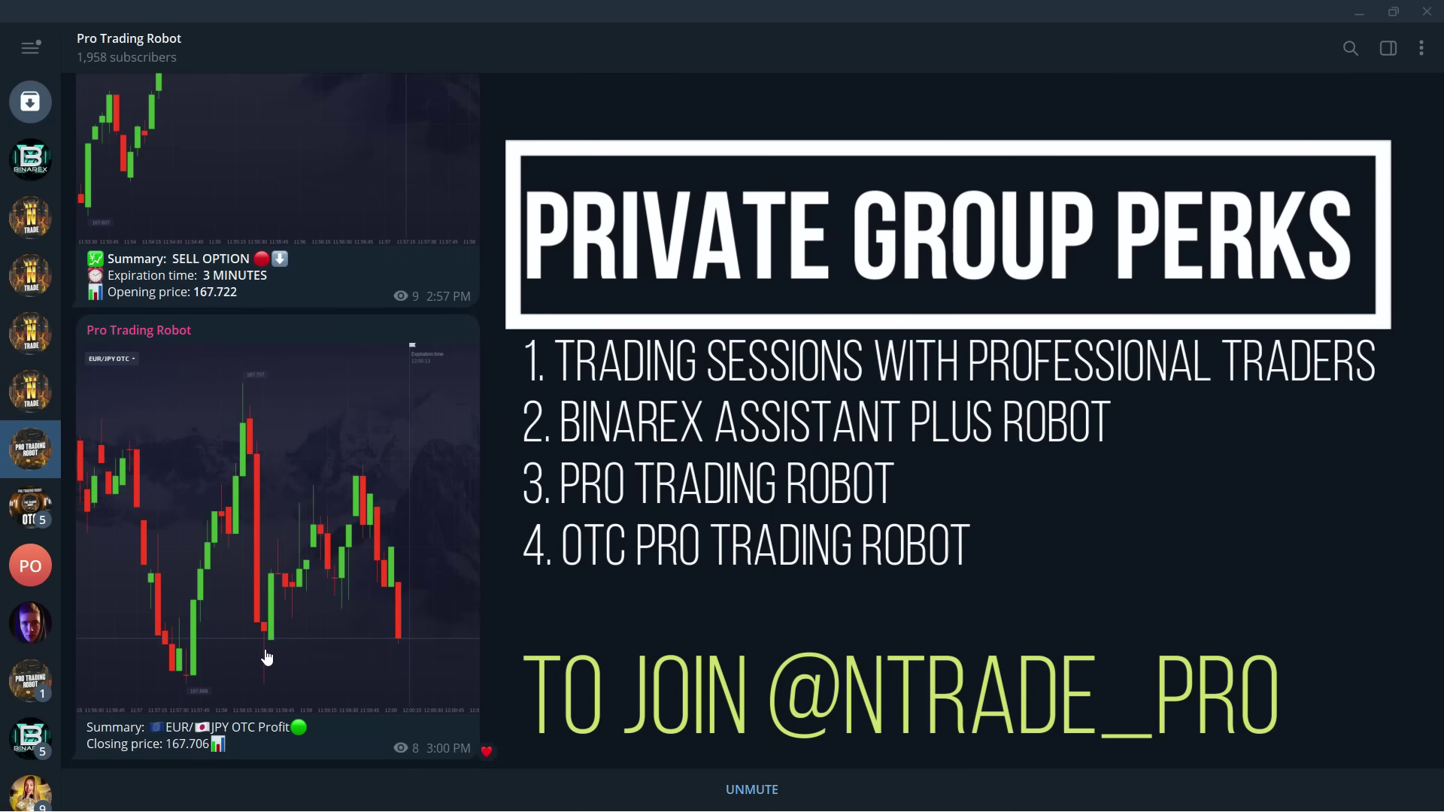
Skim the Pro Trading Robot posts, then switch to the OTC Pro Trading Robot channel.
{"action": "scroll", "coordinate": [306, 564], "scroll_direction": "up", "scroll_amount": 3}
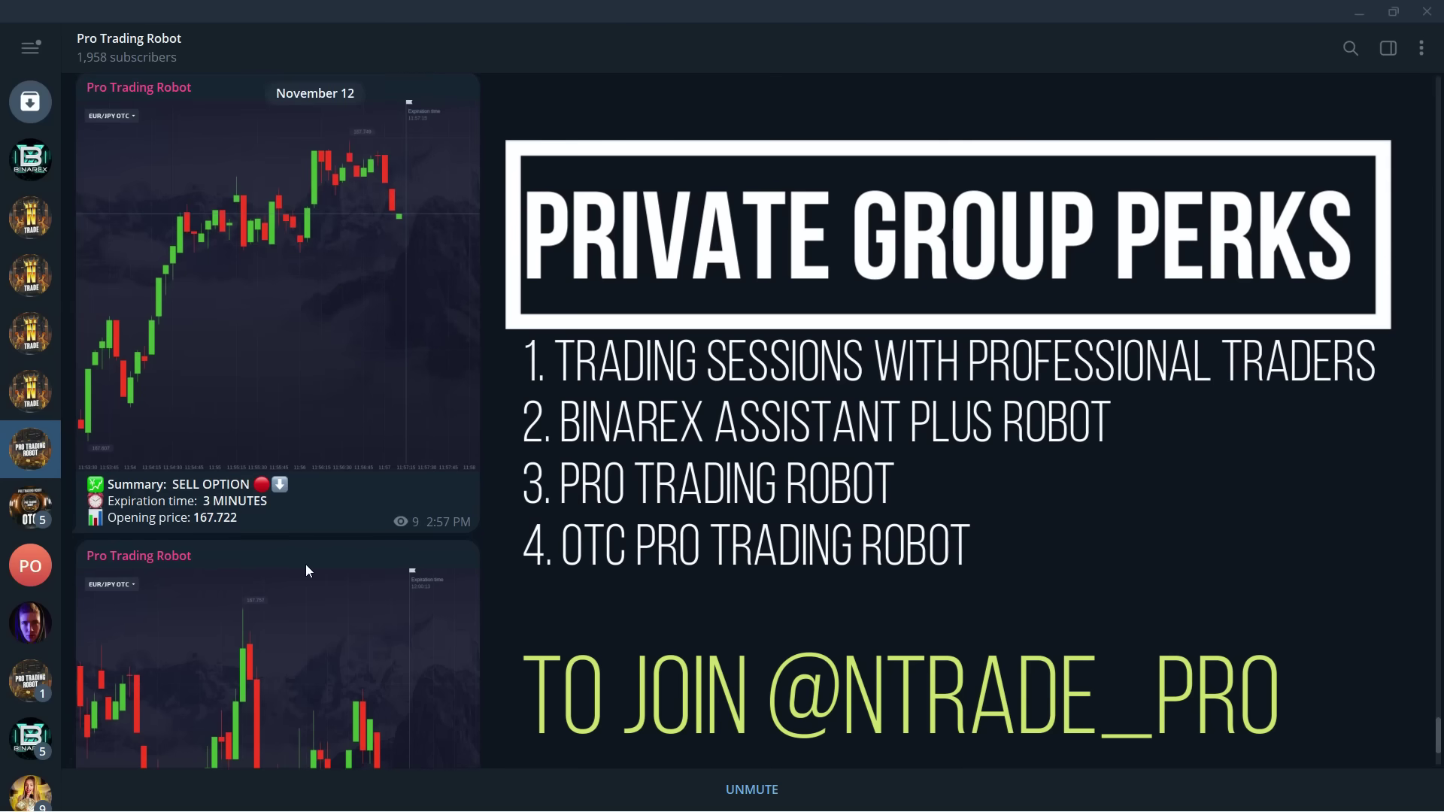
{"action": "scroll", "coordinate": [305, 564], "scroll_direction": "down", "scroll_amount": 2}
{"action": "scroll", "coordinate": [307, 574], "scroll_direction": "down", "scroll_amount": 1}
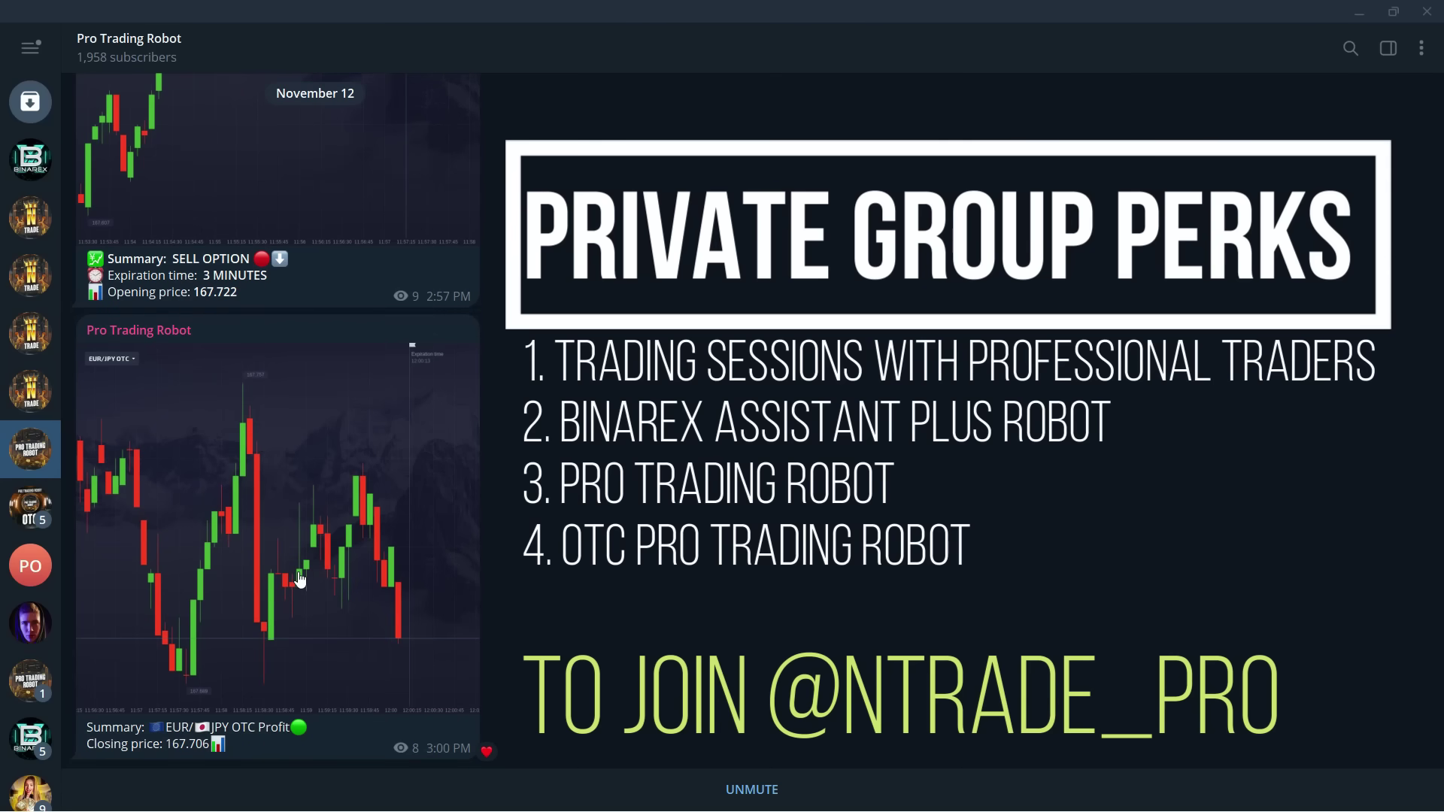
{"action": "scroll", "coordinate": [301, 587], "scroll_direction": "up", "scroll_amount": 10}
{"action": "scroll", "coordinate": [300, 596], "scroll_direction": "down", "scroll_amount": 5}
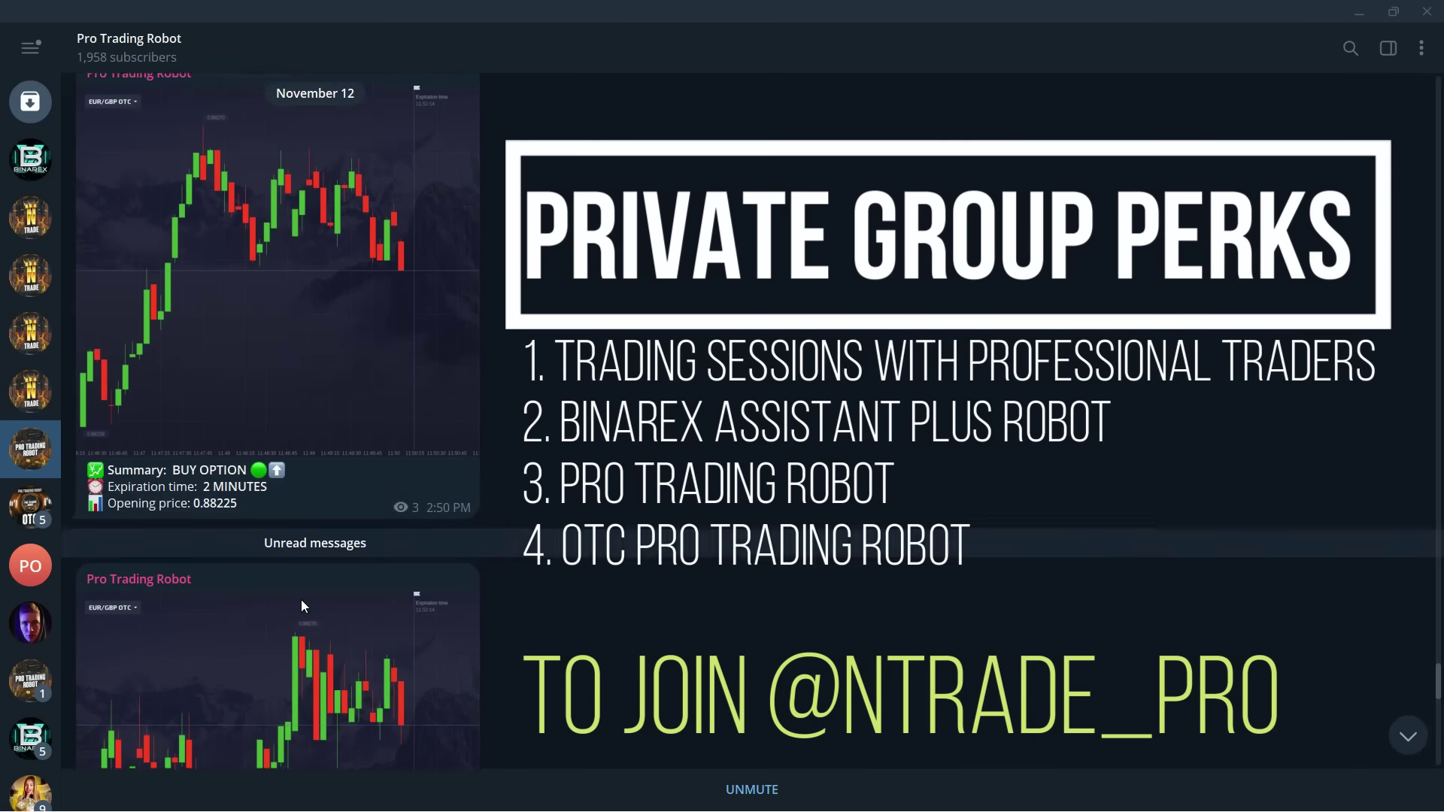
{"action": "scroll", "coordinate": [297, 602], "scroll_direction": "up", "scroll_amount": 3}
{"action": "scroll", "coordinate": [293, 611], "scroll_direction": "down", "scroll_amount": 4}
{"action": "scroll", "coordinate": [292, 613], "scroll_direction": "down", "scroll_amount": 3}
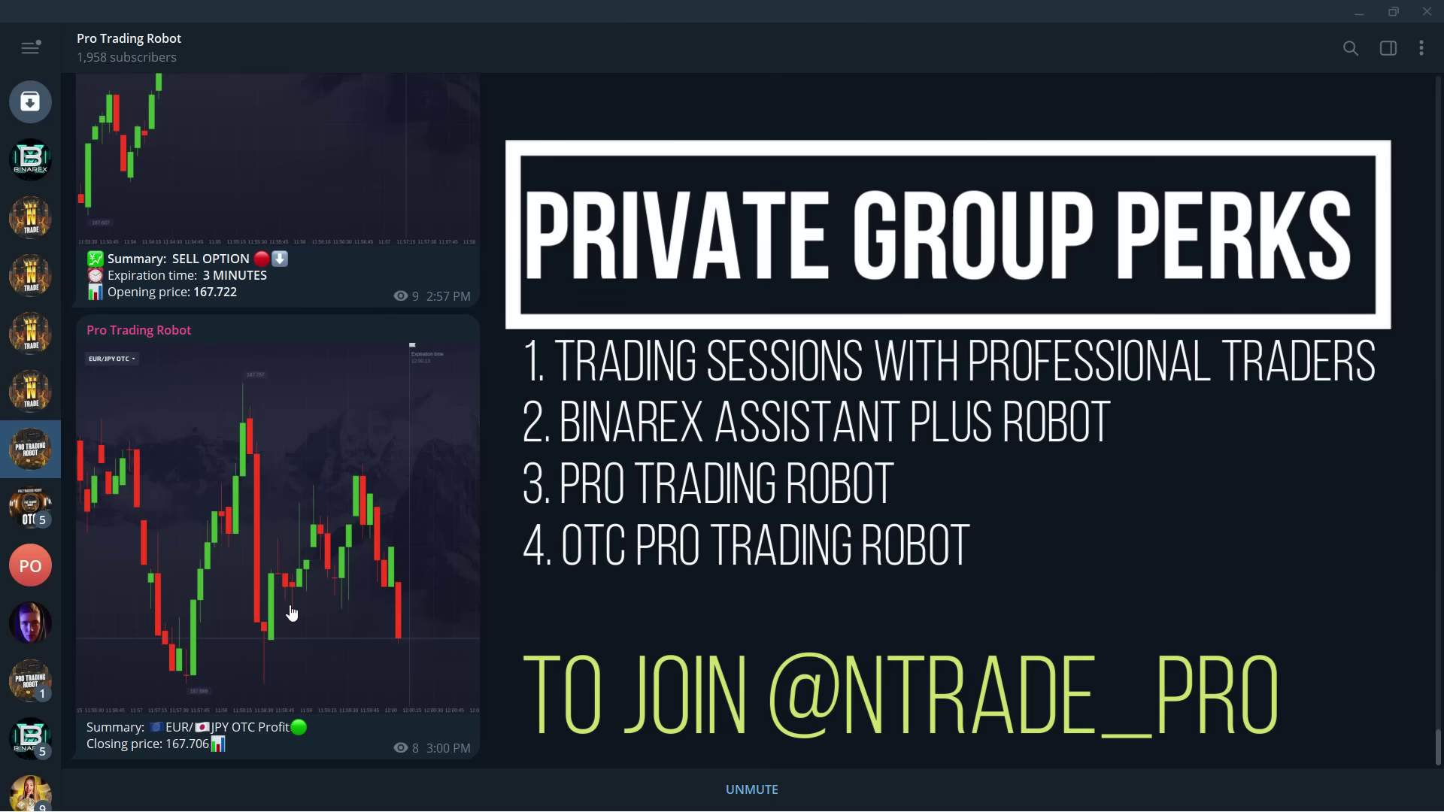
{"action": "left_click", "coordinate": [30, 509]}
{"action": "scroll", "coordinate": [1101, 679], "scroll_direction": "down", "scroll_amount": 5}
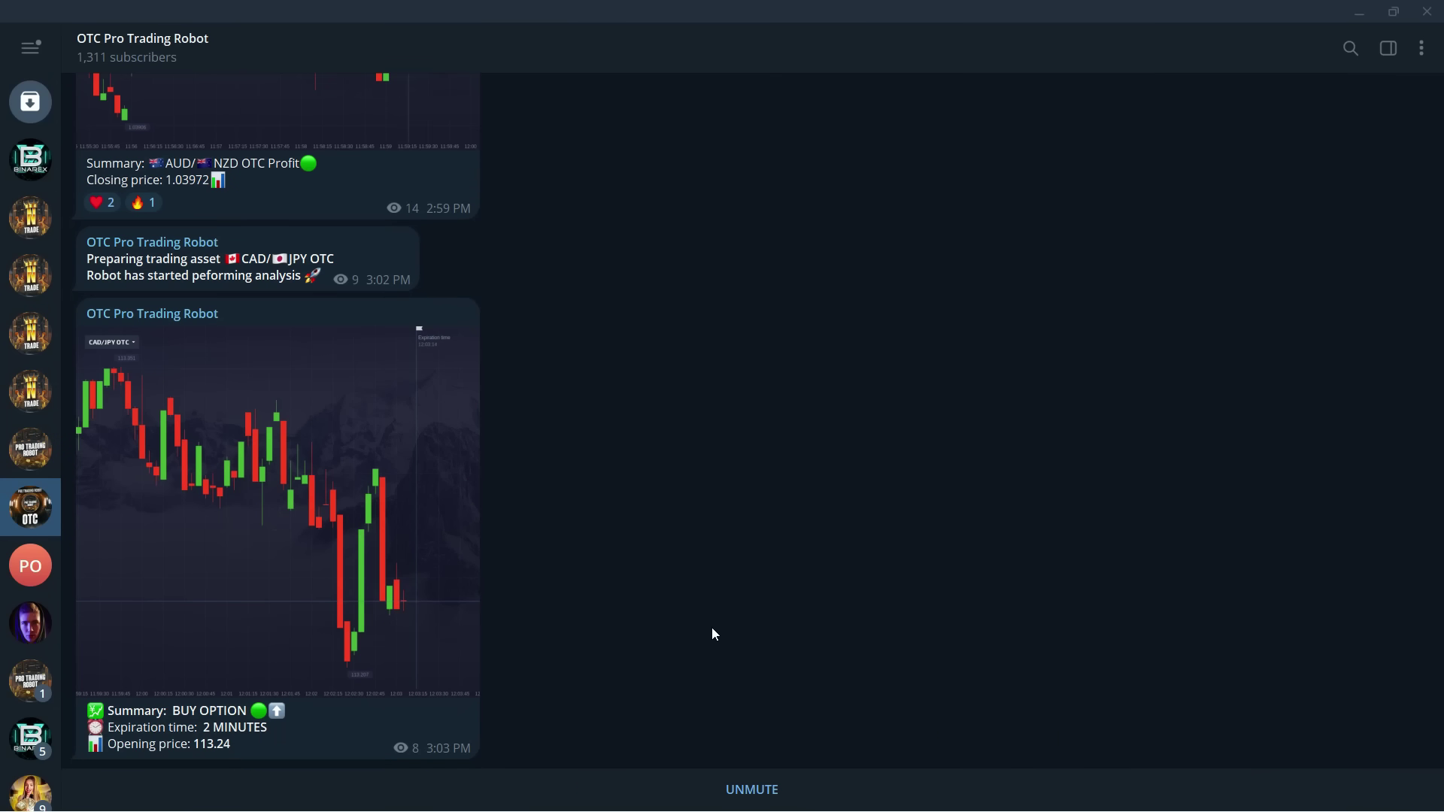
{"action": "scroll", "coordinate": [579, 615], "scroll_direction": "up", "scroll_amount": 4}
{"action": "scroll", "coordinate": [579, 610], "scroll_direction": "up", "scroll_amount": 3}
{"action": "scroll", "coordinate": [579, 611], "scroll_direction": "down", "scroll_amount": 1}
{"action": "scroll", "coordinate": [580, 611], "scroll_direction": "down", "scroll_amount": 5}
Back in Pocket Option, flip through NZD/USD, USD/CAD, NZD/JPY OTC, ending on GBP/JPY OTC.
{"action": "left_click", "coordinate": [1354, 17]}
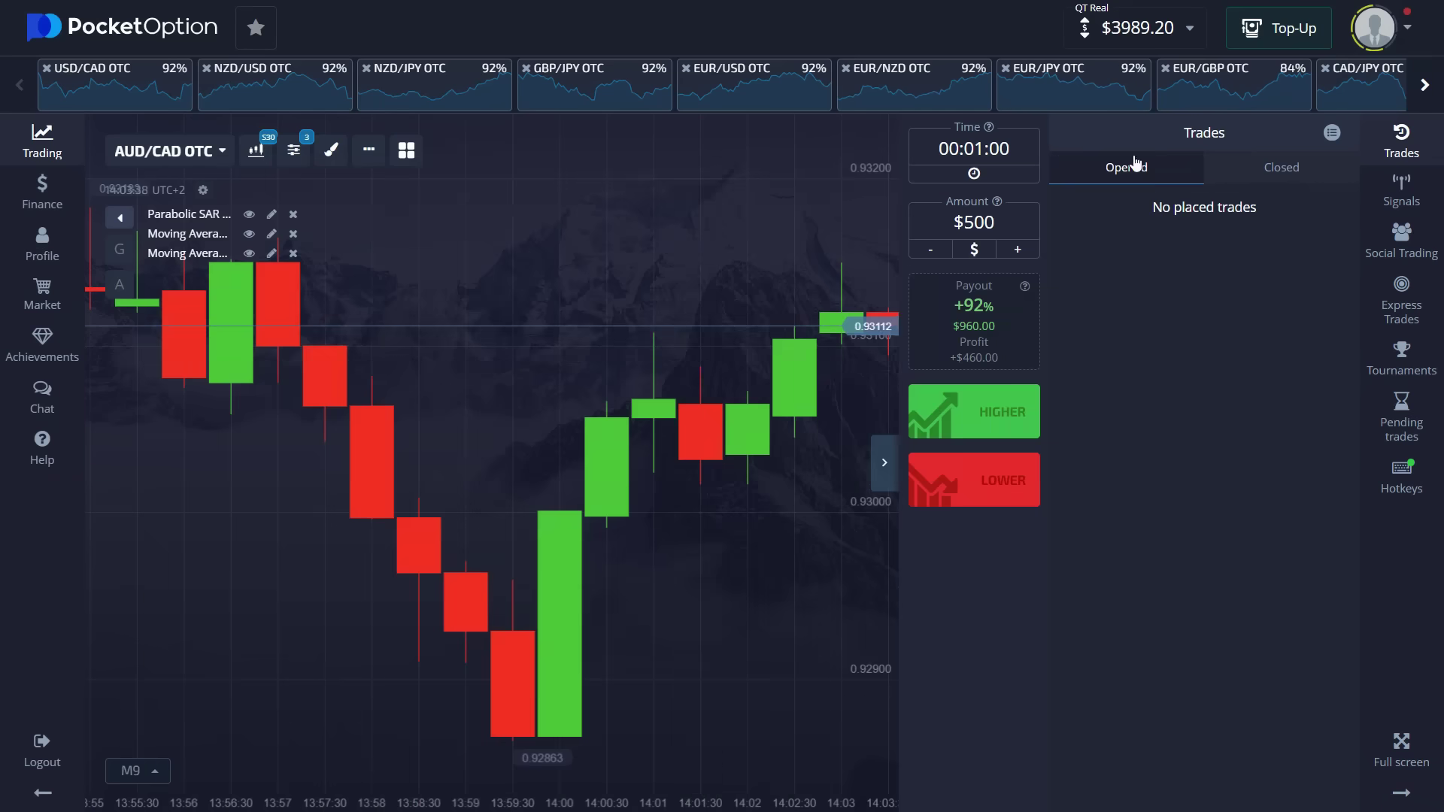
{"action": "scroll", "coordinate": [677, 421], "scroll_direction": "down", "scroll_amount": 3}
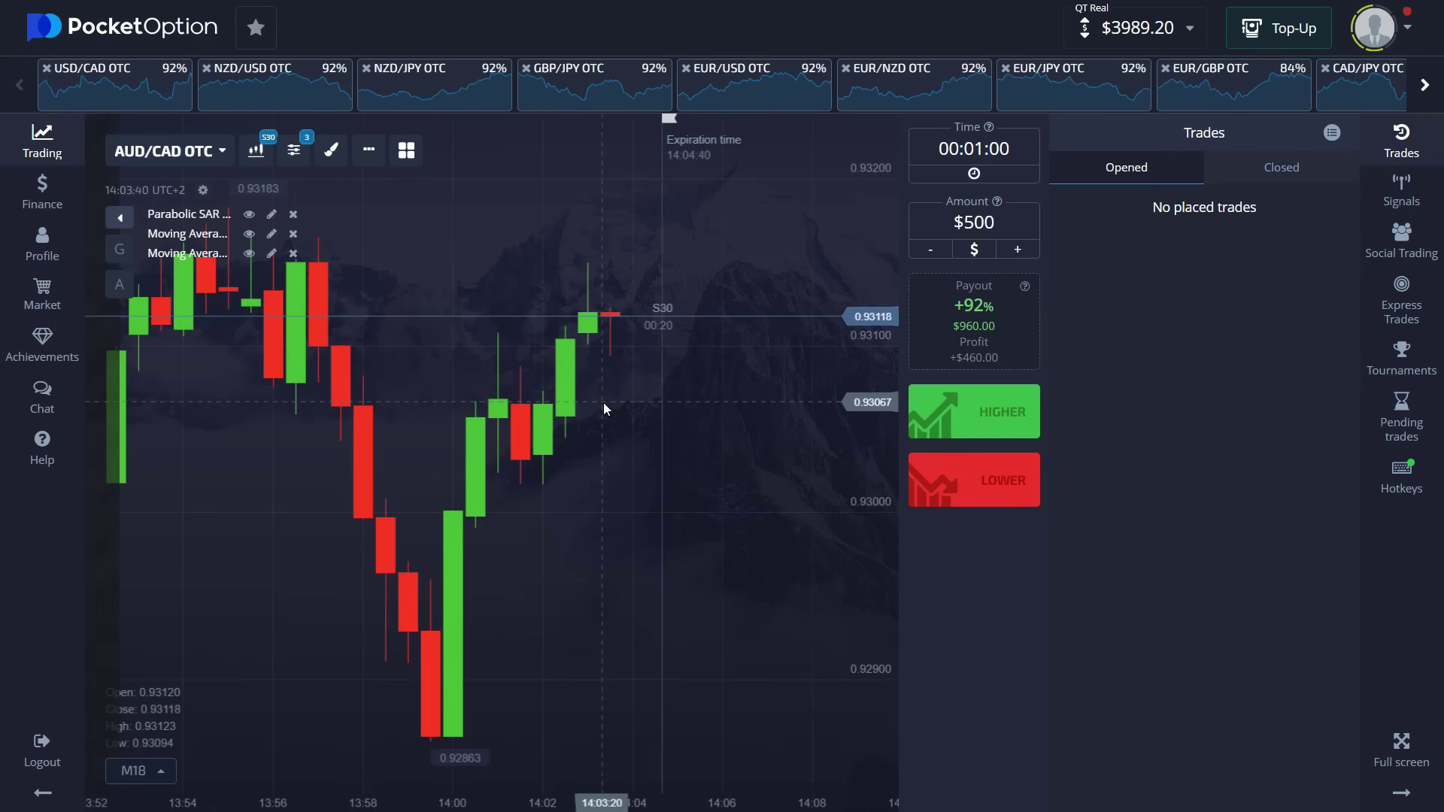
{"action": "left_click", "coordinate": [272, 89]}
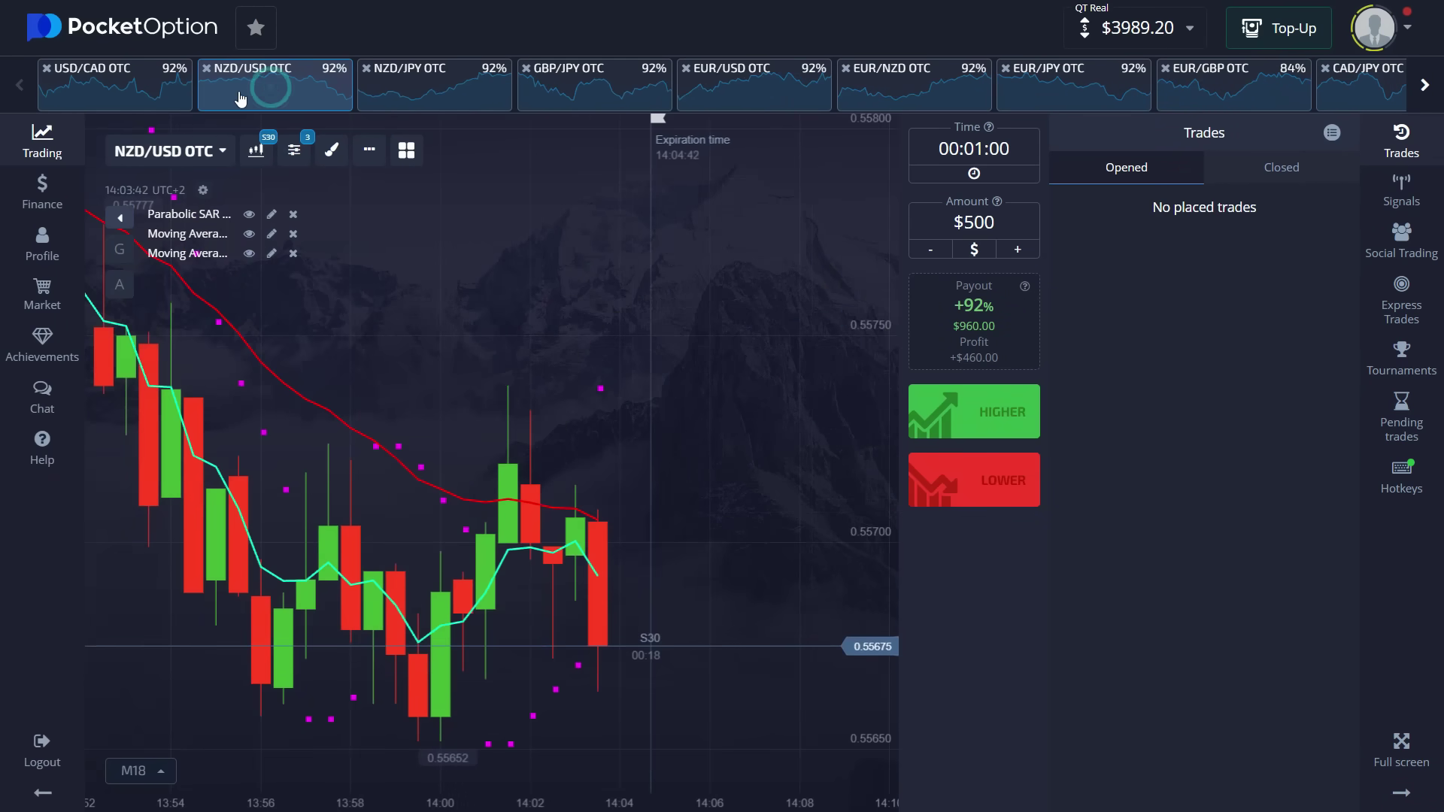
{"action": "left_click", "coordinate": [146, 85]}
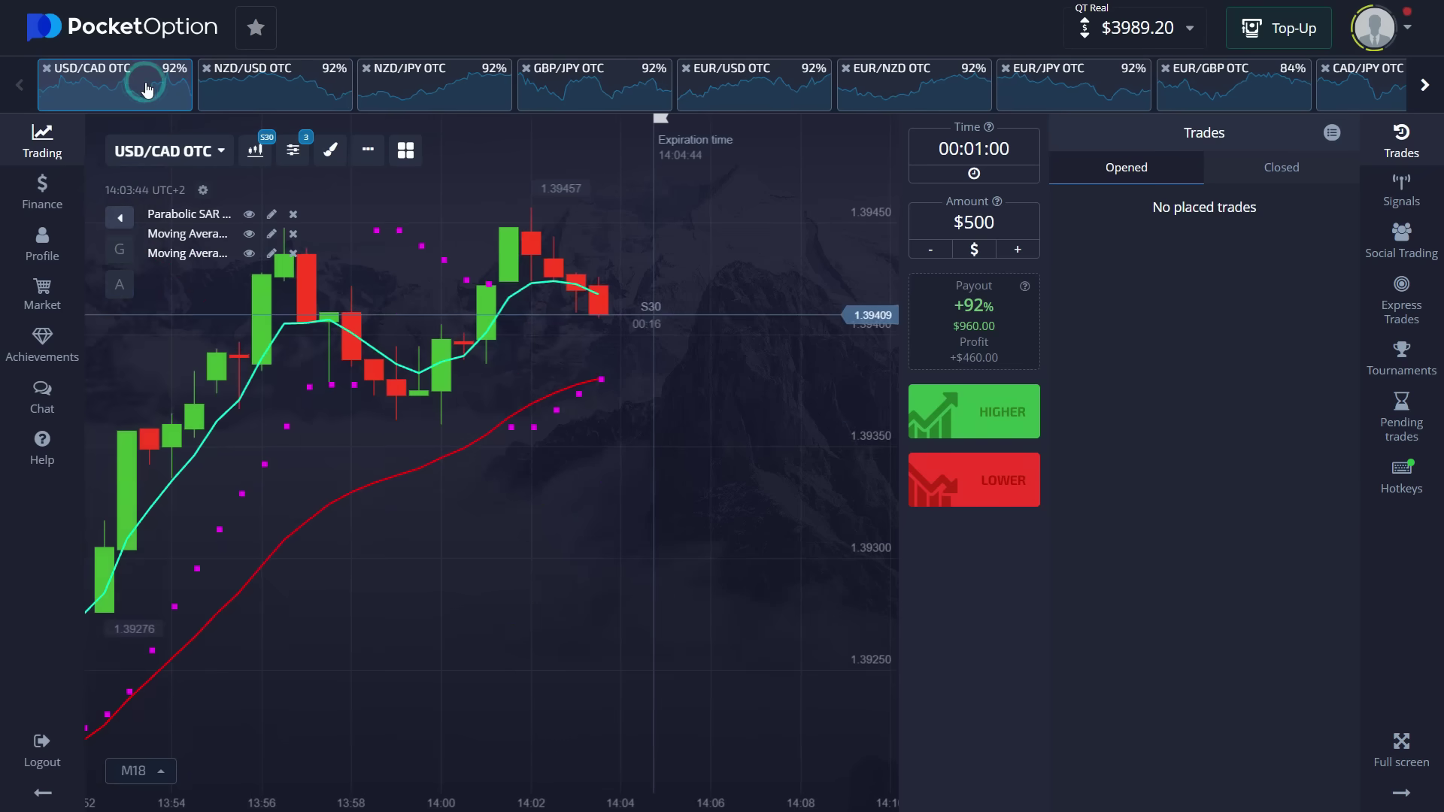
{"action": "left_click", "coordinate": [416, 91]}
{"action": "left_click", "coordinate": [543, 103]}
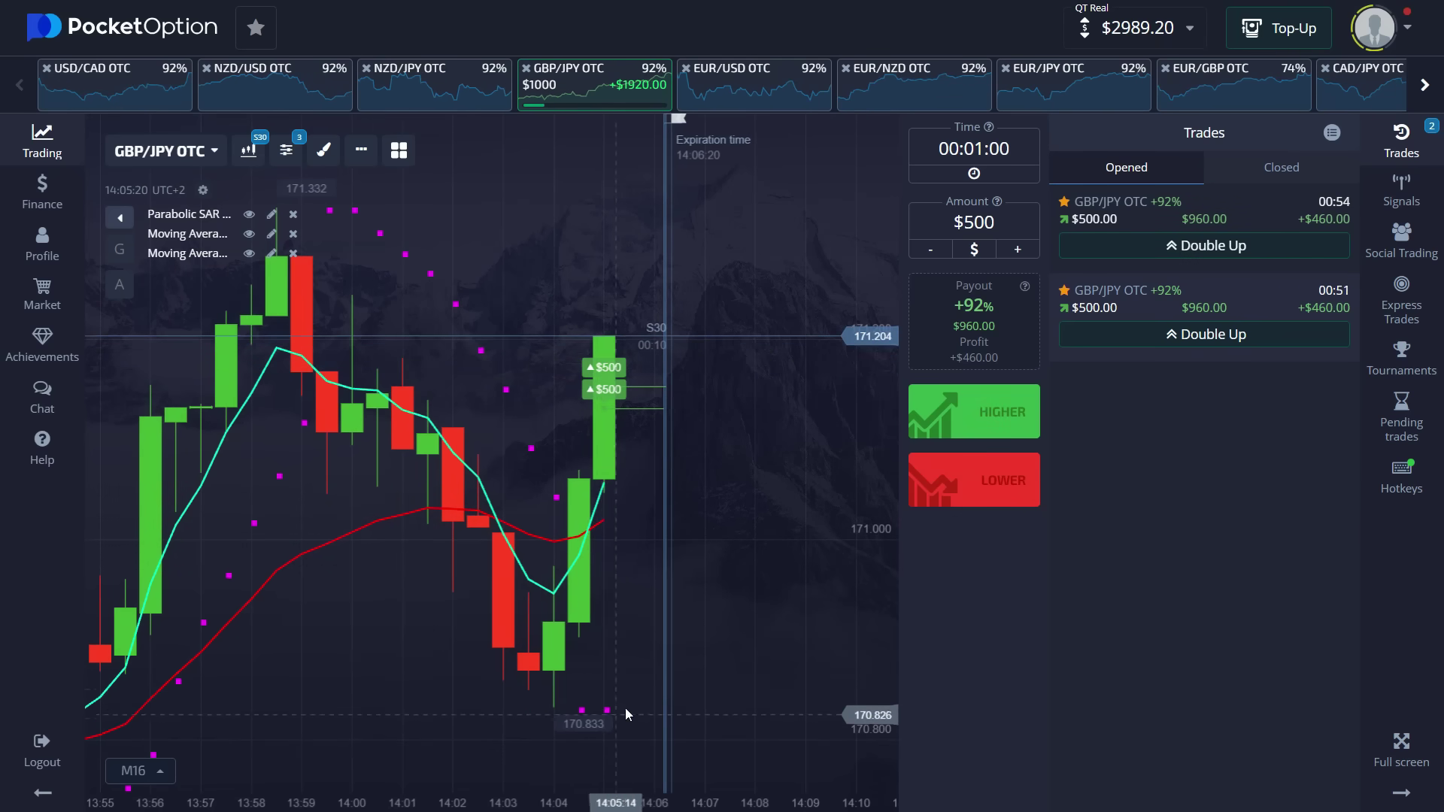
Zoom the GBP/JPY OTC chart while both $500 higher trades close as wins, balance $4,907.56.
{"action": "scroll", "coordinate": [637, 675], "scroll_direction": "up", "scroll_amount": 2}
{"action": "scroll", "coordinate": [638, 674], "scroll_direction": "down", "scroll_amount": 2}
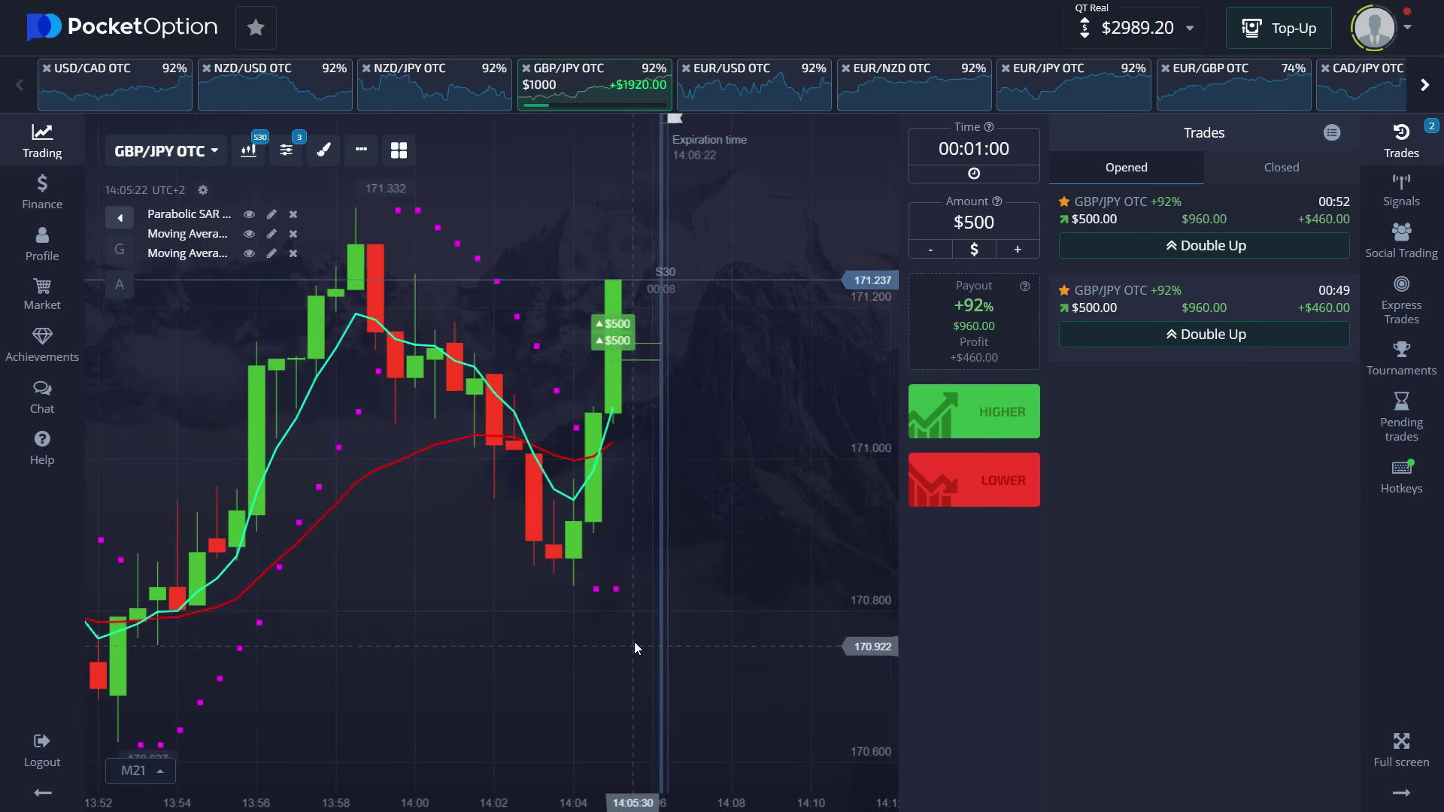
{"action": "scroll", "coordinate": [631, 594], "scroll_direction": "up", "scroll_amount": 2}
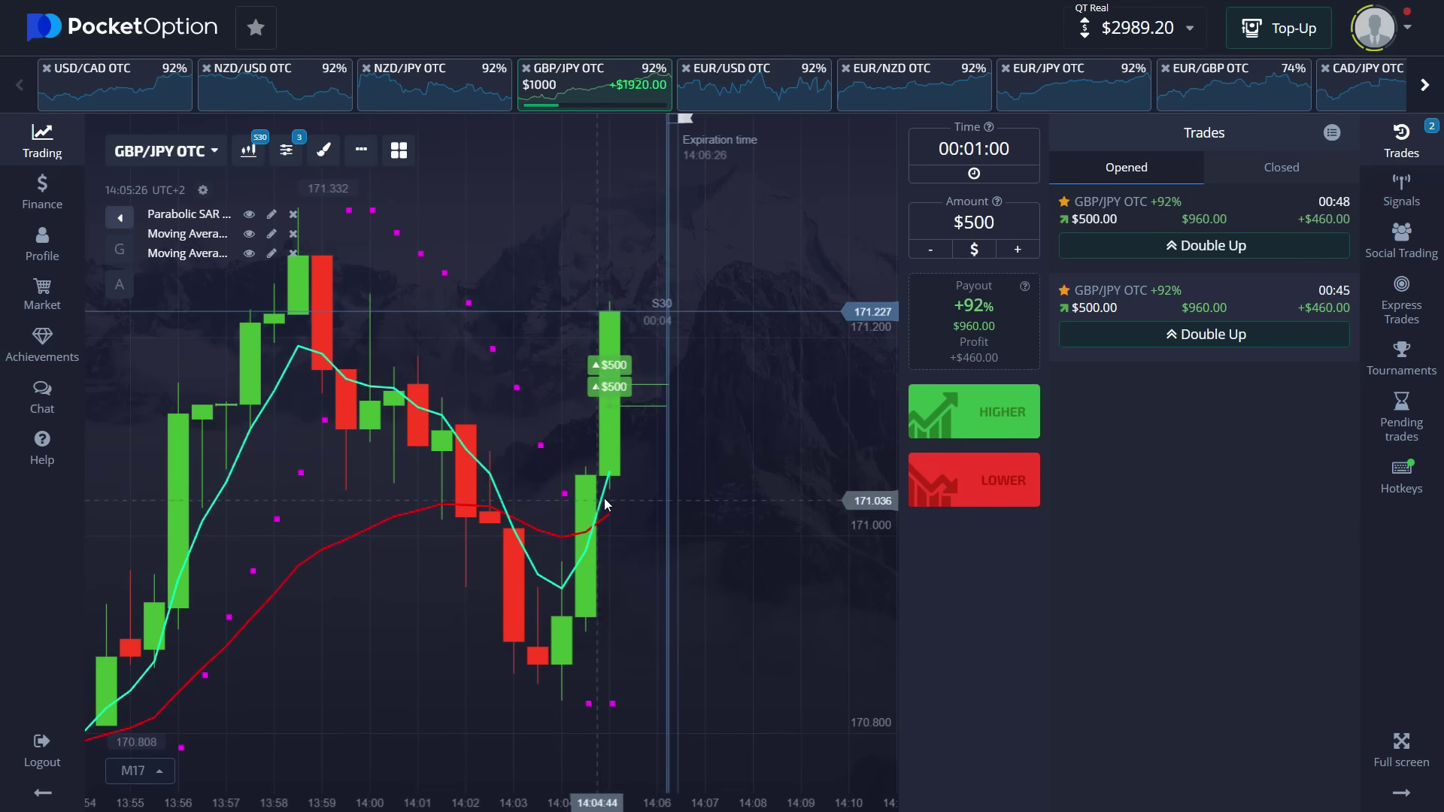
{"action": "scroll", "coordinate": [388, 569], "scroll_direction": "down", "scroll_amount": 3}
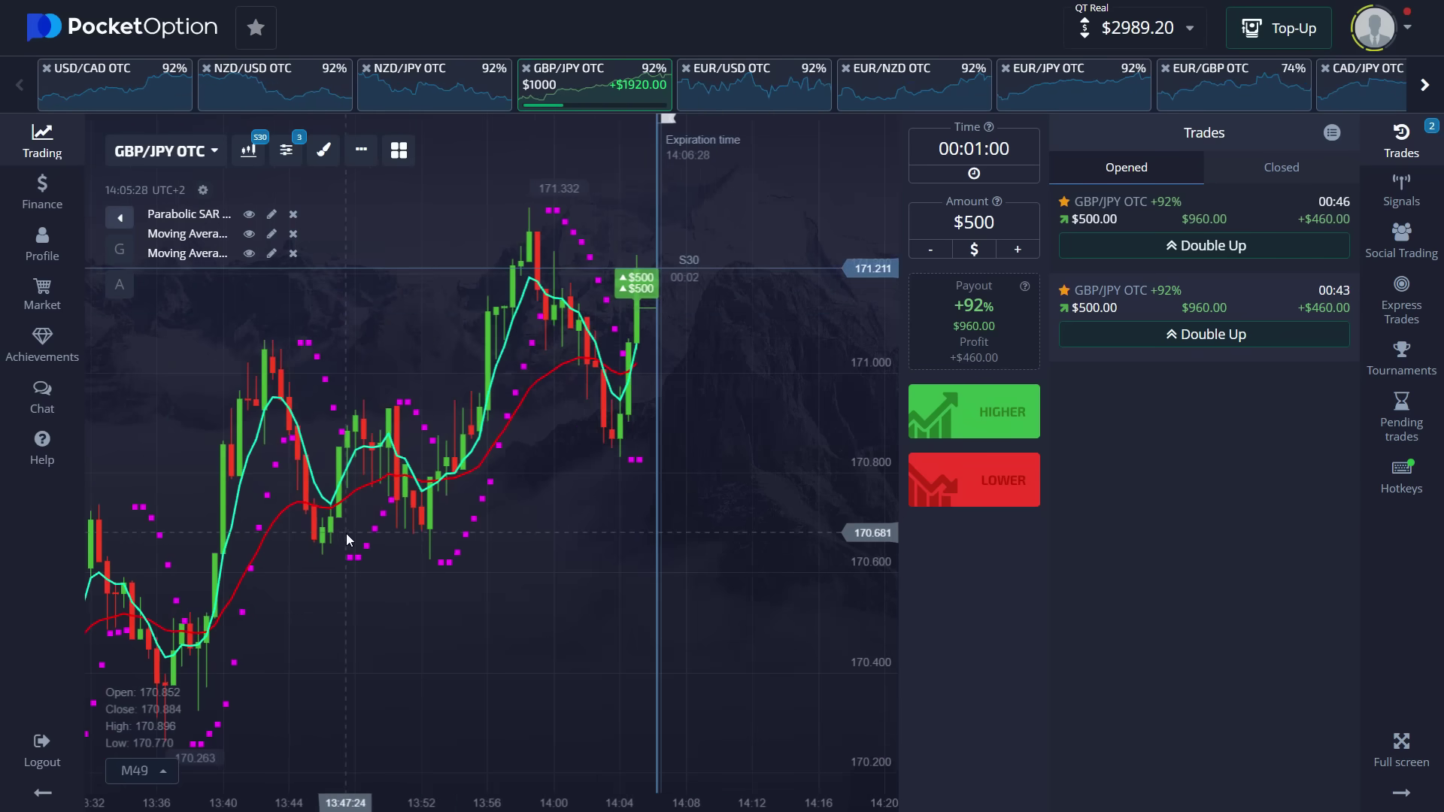
{"action": "scroll", "coordinate": [346, 534], "scroll_direction": "down", "scroll_amount": 1}
{"action": "scroll", "coordinate": [408, 595], "scroll_direction": "down", "scroll_amount": 1}
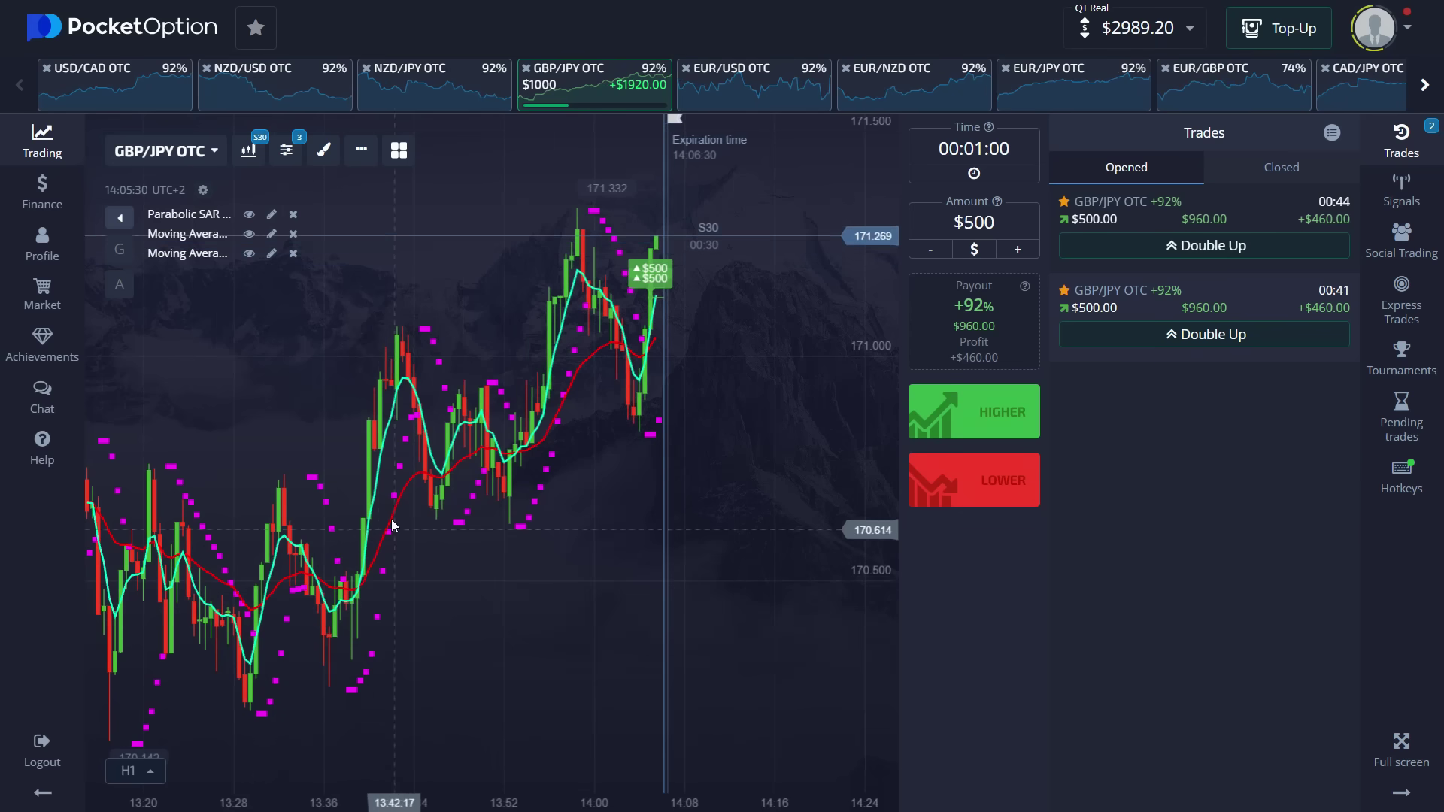
{"action": "scroll", "coordinate": [650, 390], "scroll_direction": "up", "scroll_amount": 1}
{"action": "scroll", "coordinate": [649, 384], "scroll_direction": "up", "scroll_amount": 1}
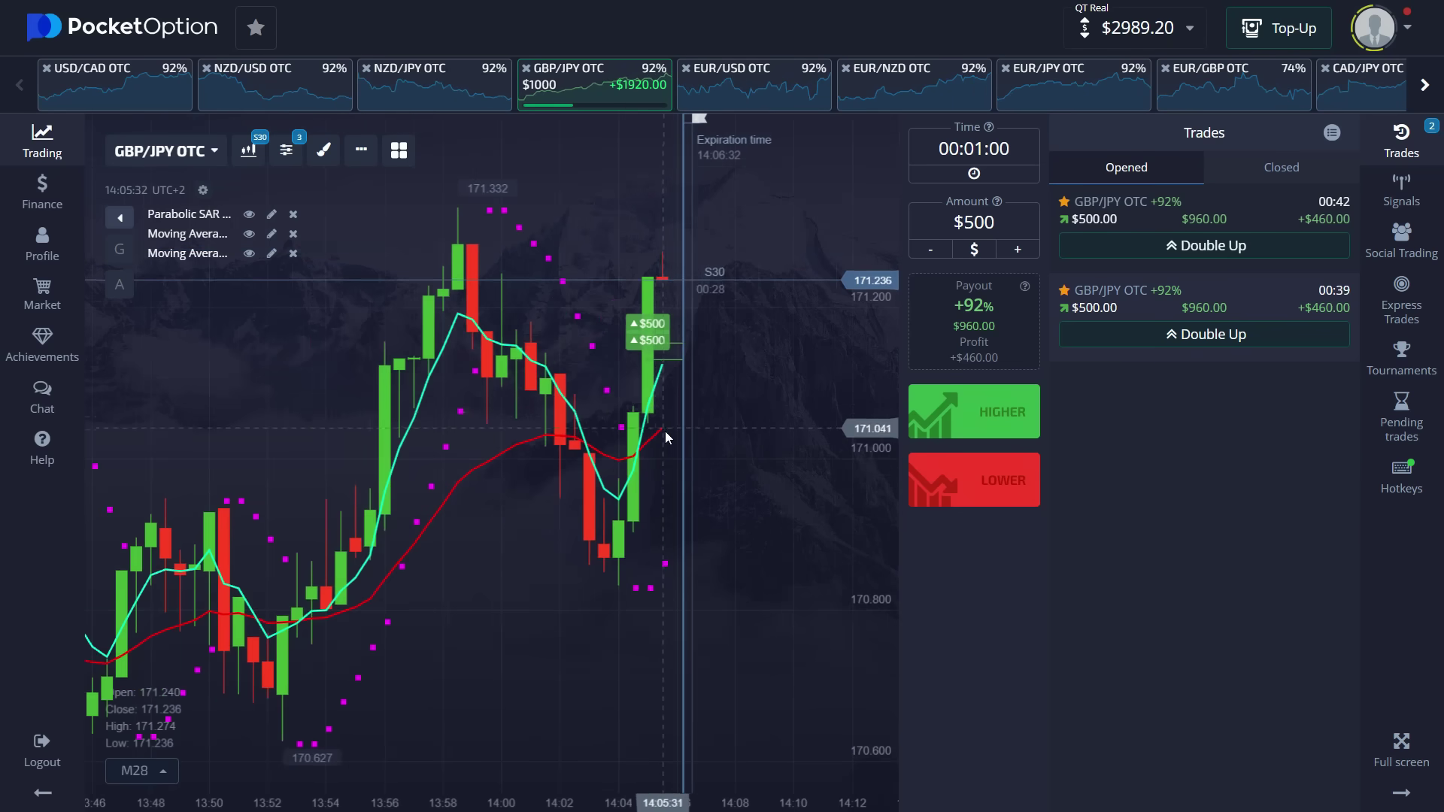
{"action": "scroll", "coordinate": [665, 431], "scroll_direction": "up", "scroll_amount": 1}
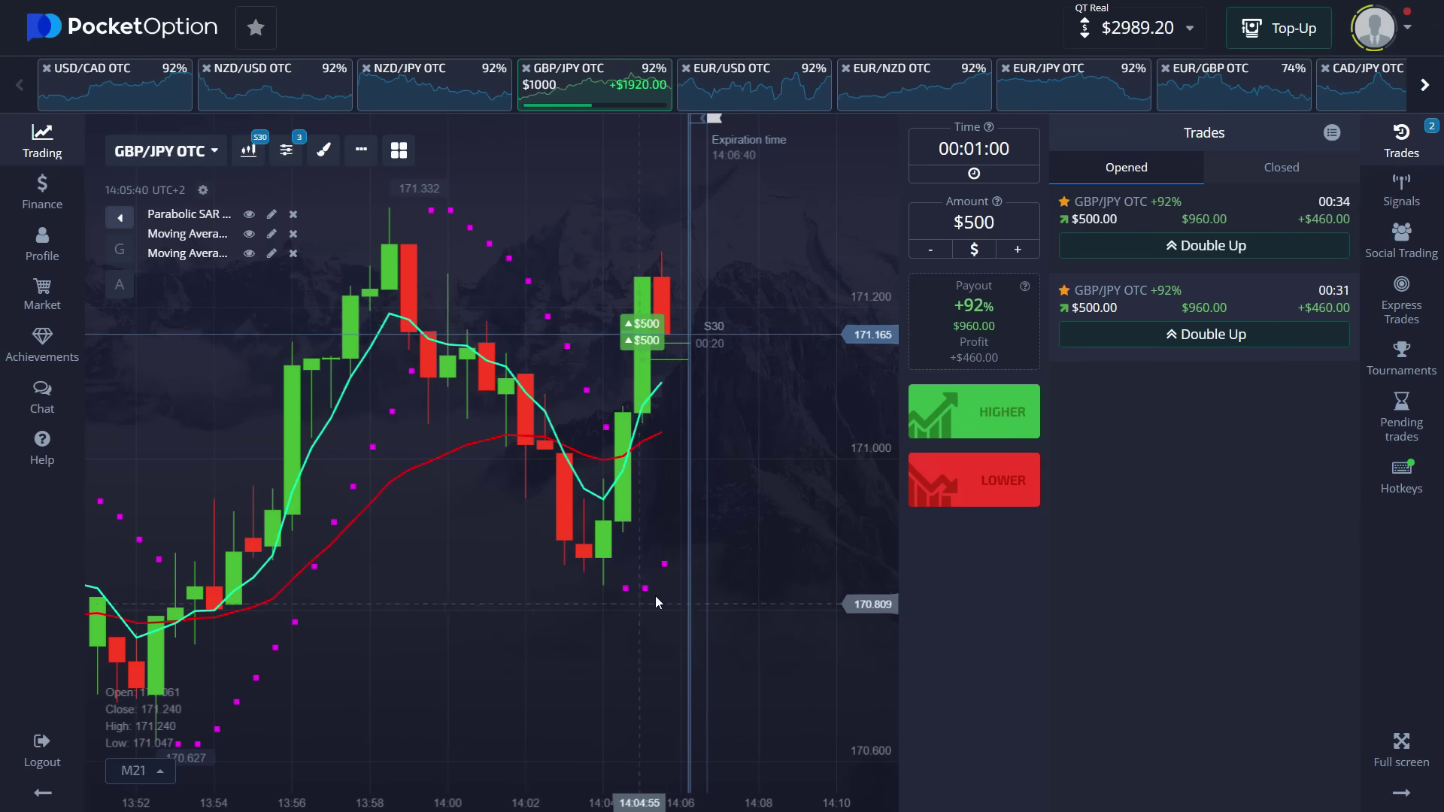
{"action": "scroll", "coordinate": [635, 598], "scroll_direction": "up", "scroll_amount": 2}
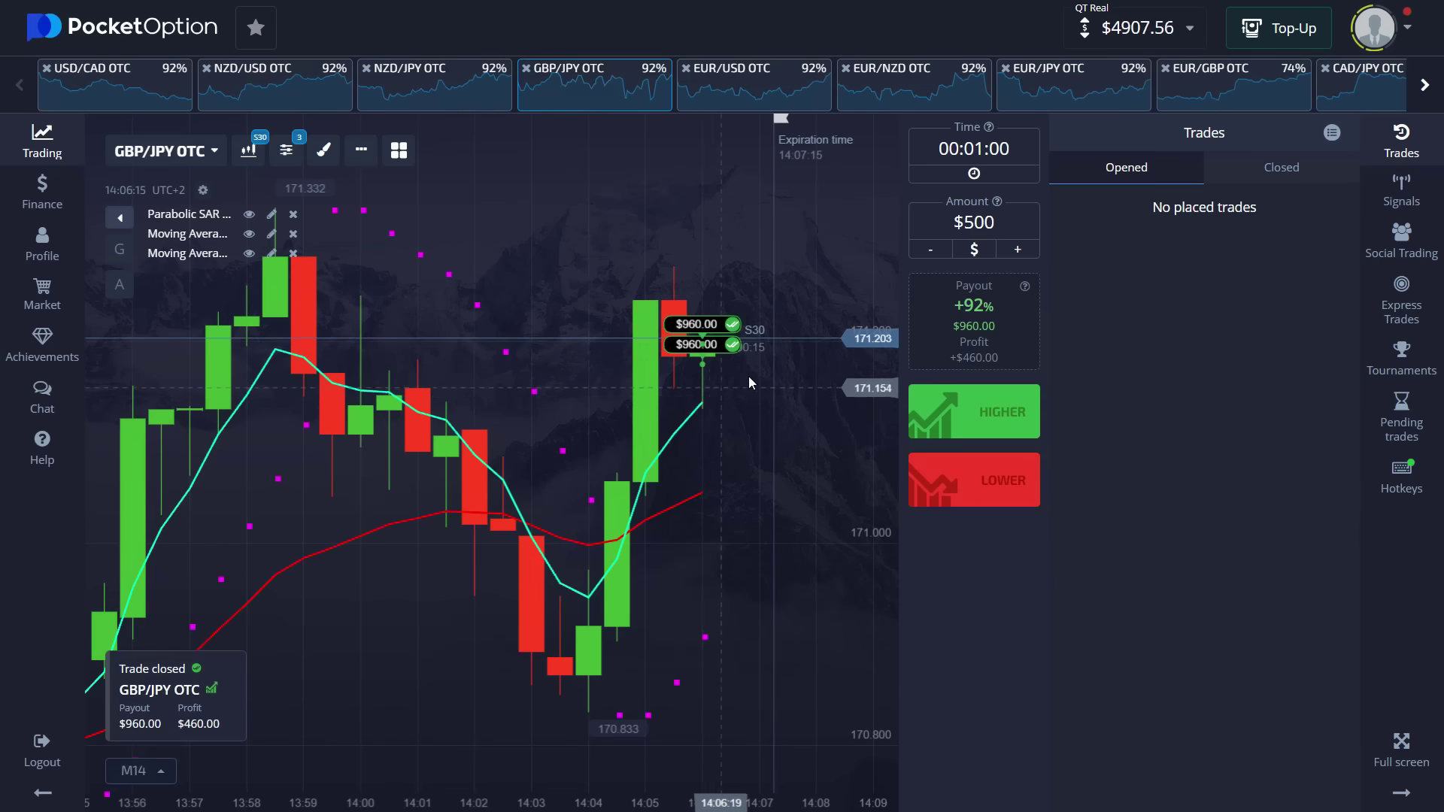
Check the closed trades history, then return to the open trades list.
{"action": "left_click", "coordinate": [1282, 167]}
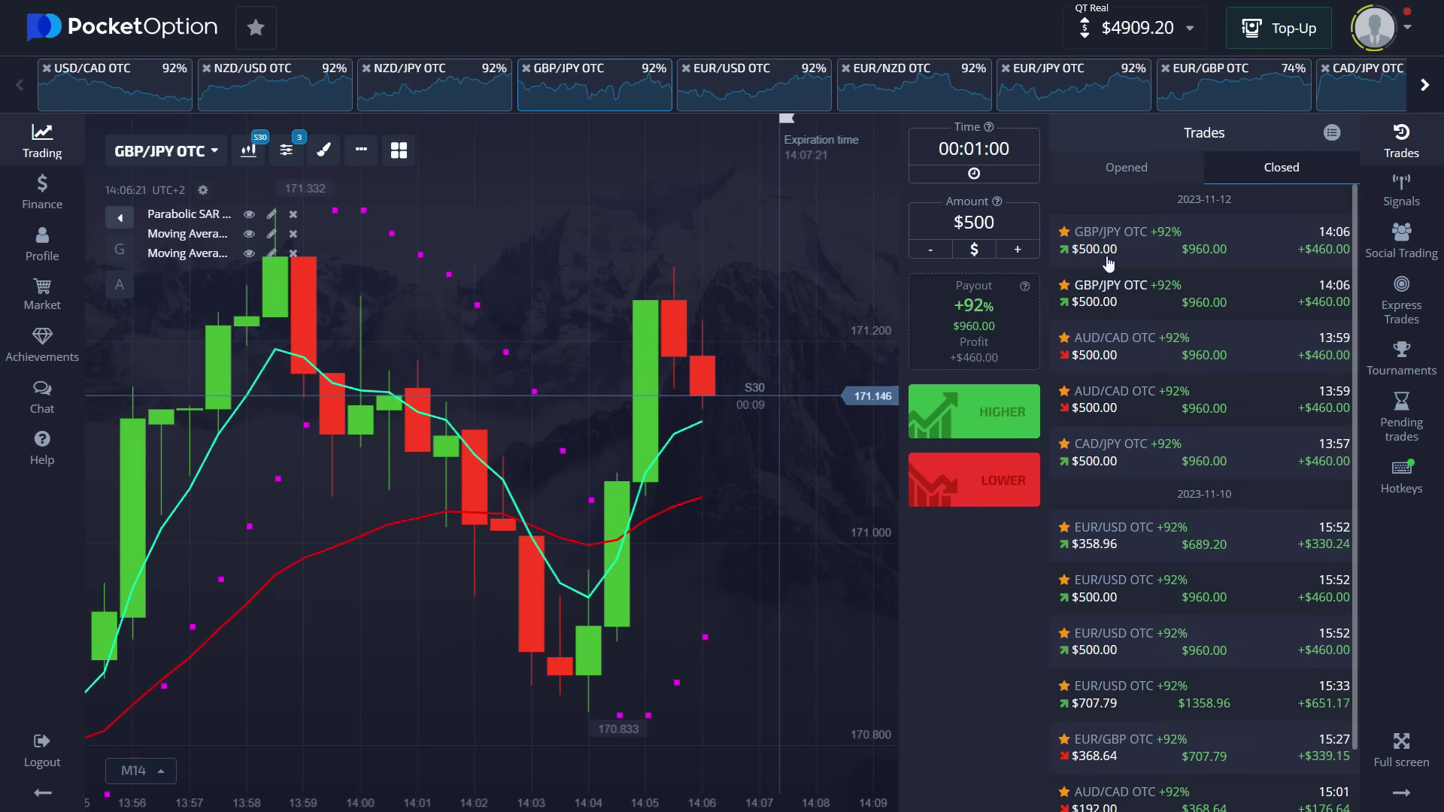
{"action": "left_click", "coordinate": [1129, 167]}
{"action": "scroll", "coordinate": [726, 376], "scroll_direction": "down", "scroll_amount": 2}
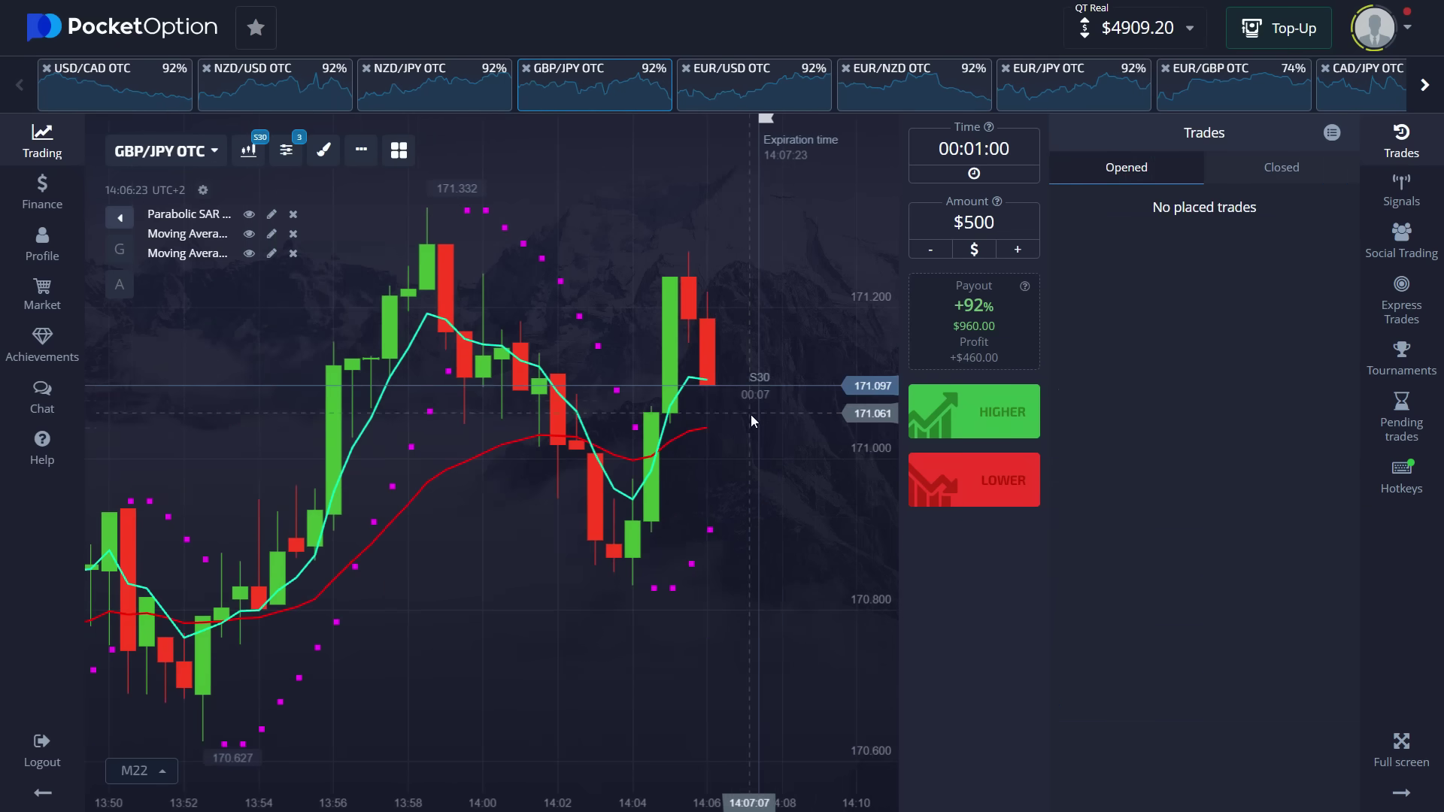
Cycle through EUR/USD, EUR/NZD, EUR/JPY, EUR/GBP, CAD/JPY, EUR/CHF, CAD/CHF charts to AUD/CAD OTC.
{"action": "left_click", "coordinate": [719, 81]}
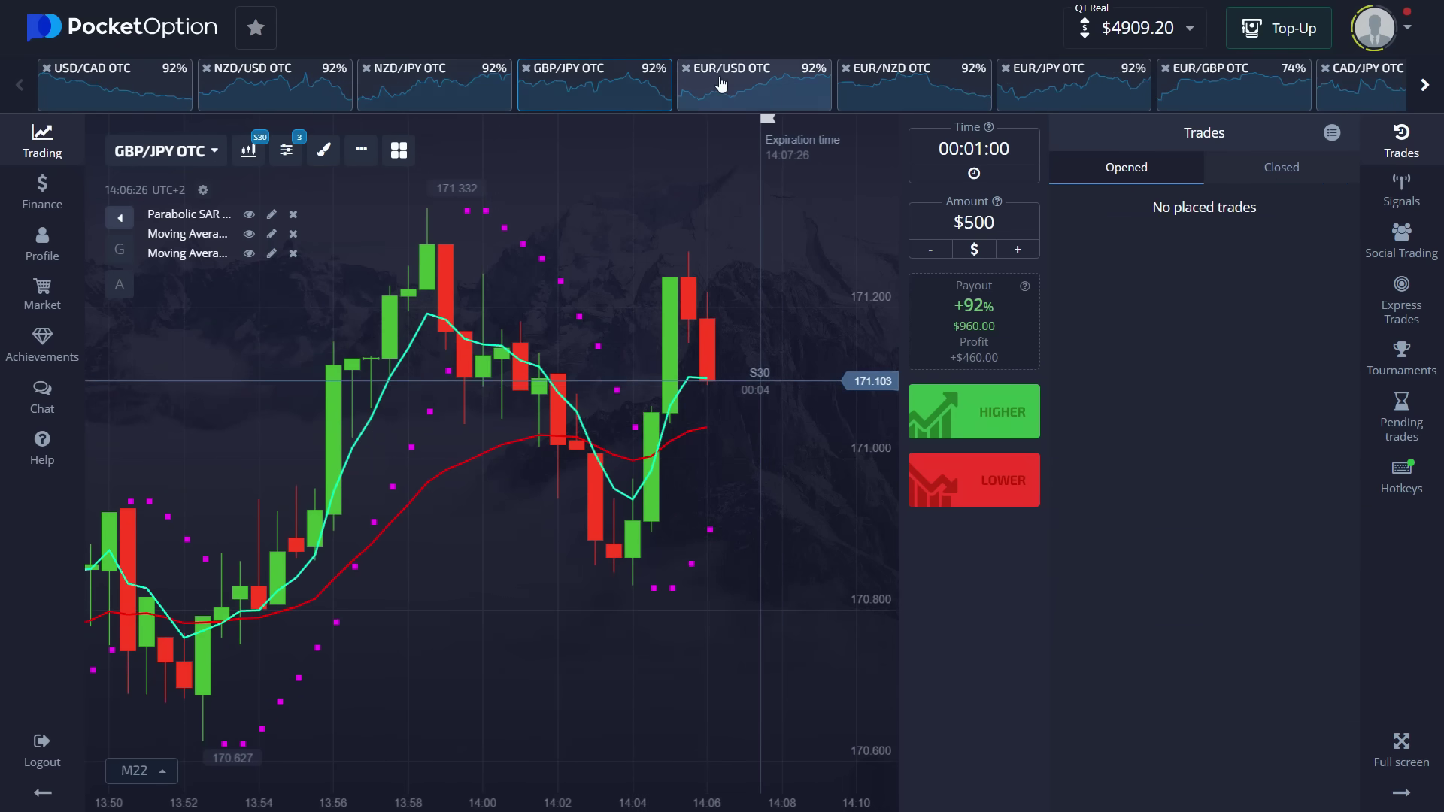
{"action": "left_click", "coordinate": [917, 89]}
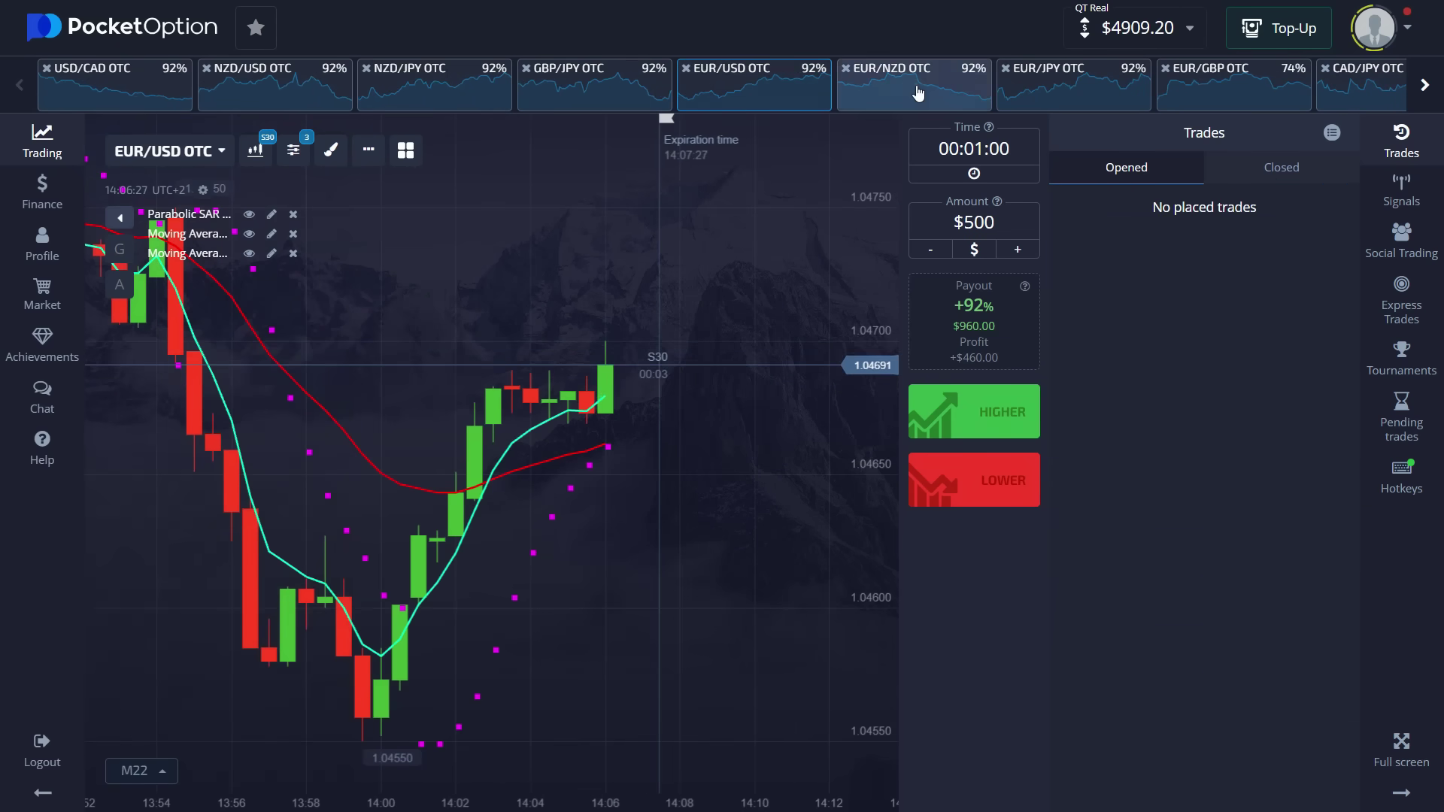
{"action": "left_click", "coordinate": [1083, 86]}
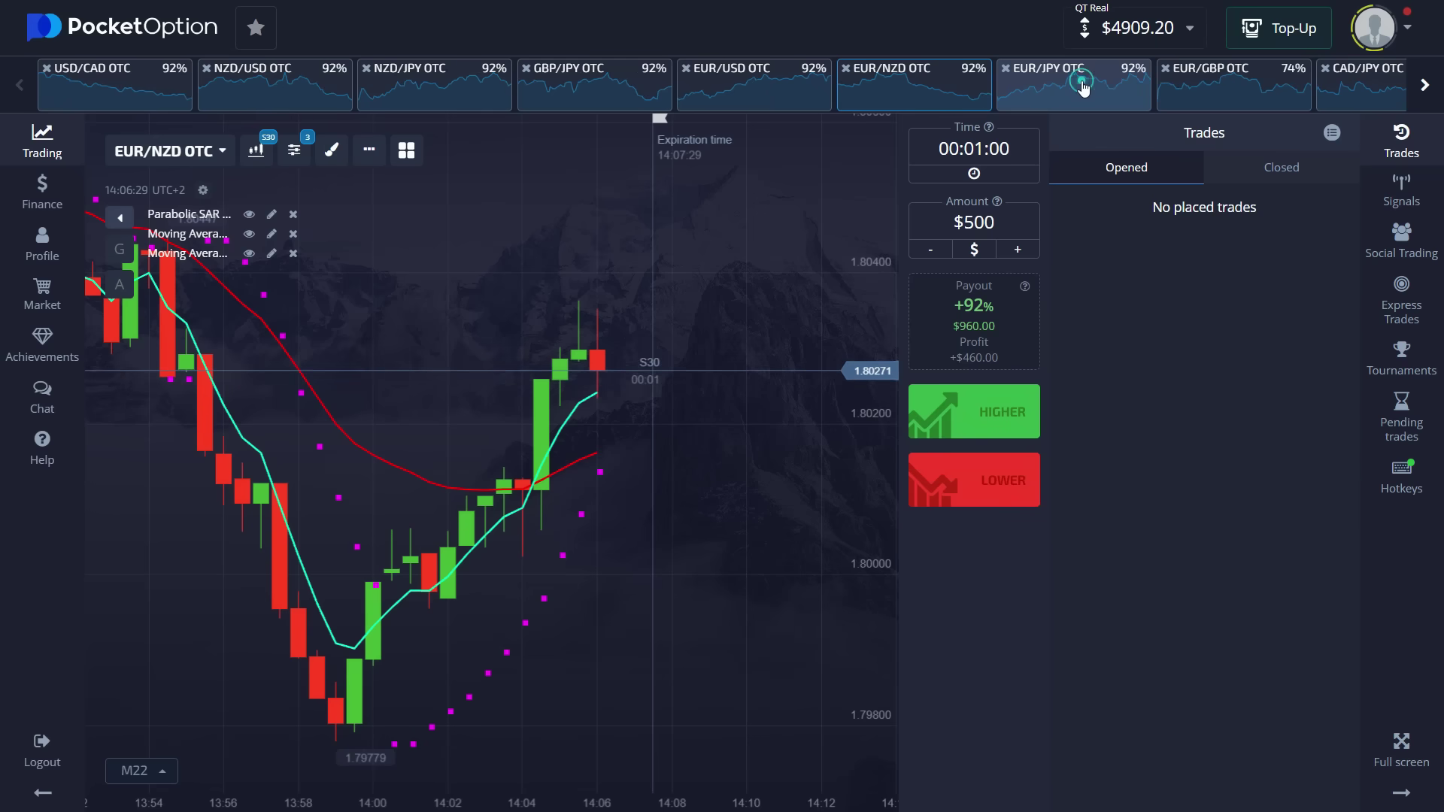
{"action": "left_click", "coordinate": [1083, 86]}
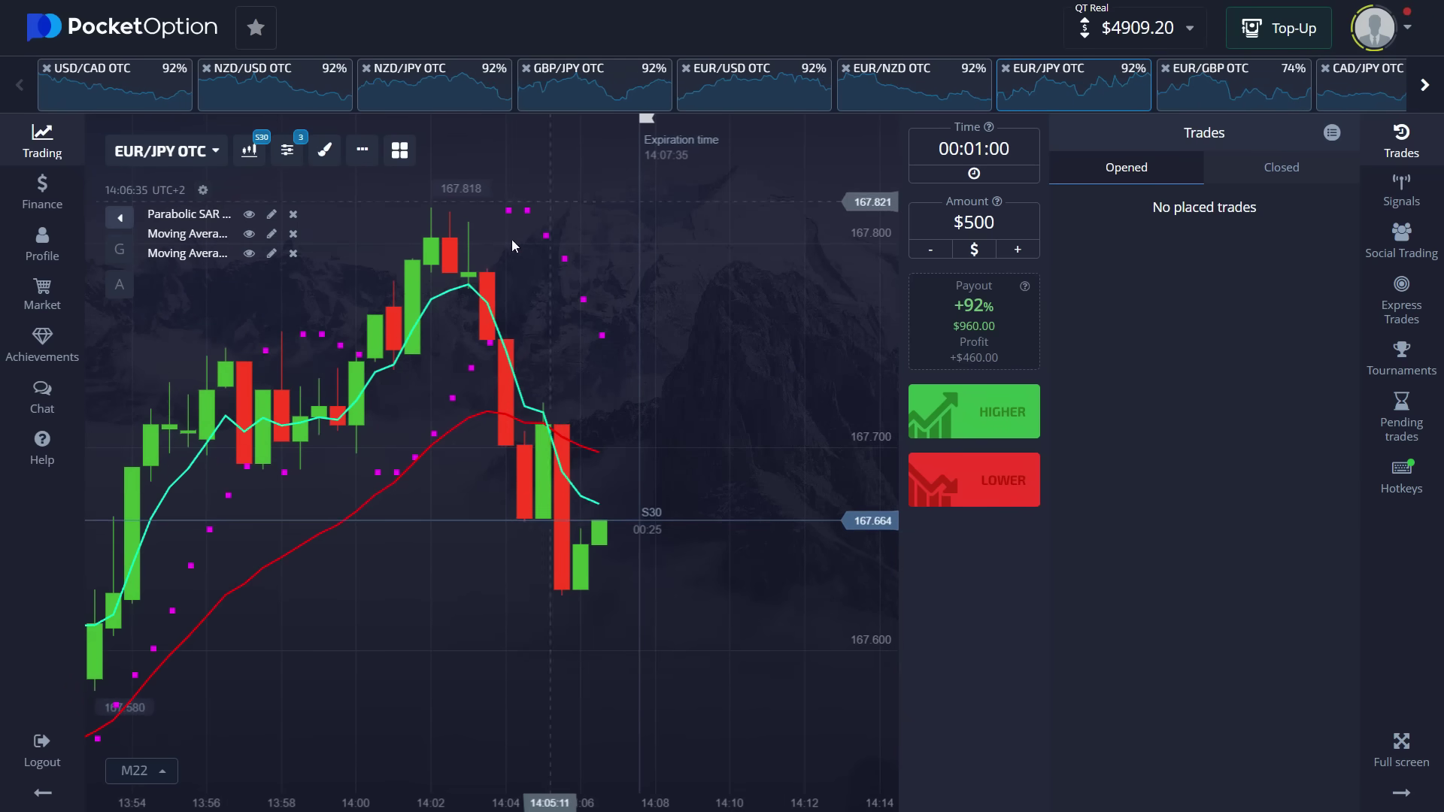
{"action": "left_click", "coordinate": [1220, 88]}
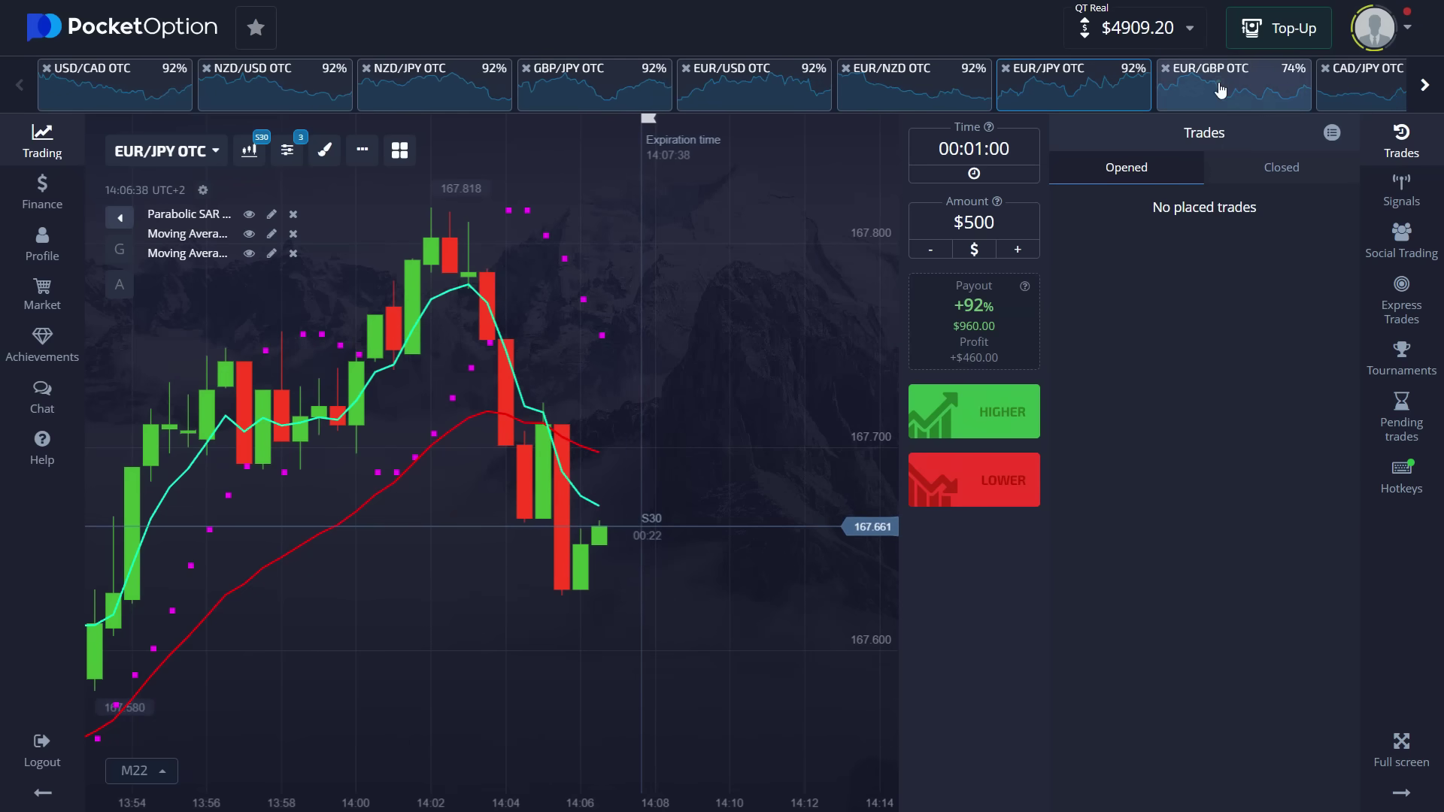
{"action": "left_click", "coordinate": [1345, 106]}
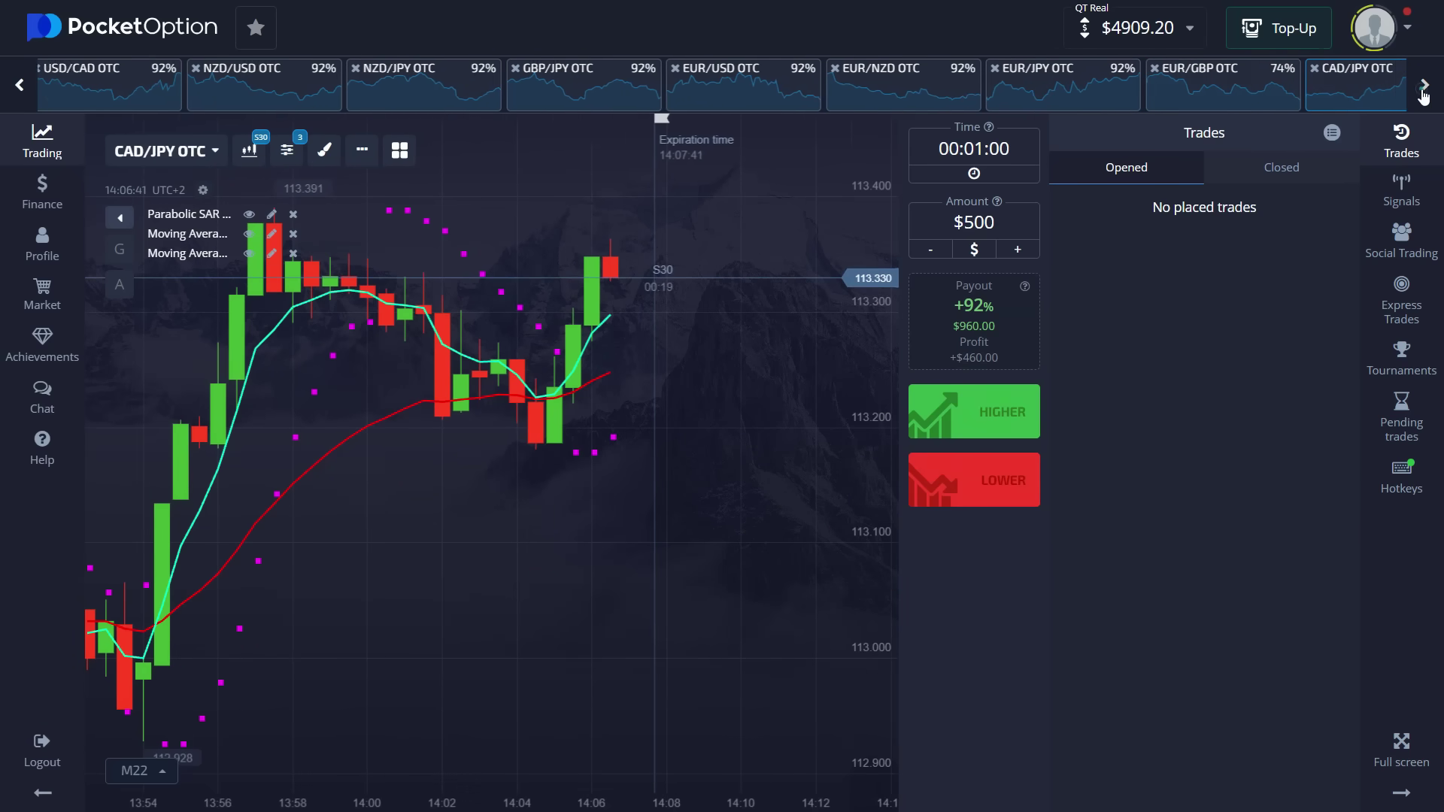
{"action": "left_click", "coordinate": [1341, 102]}
{"action": "left_click", "coordinate": [1124, 109]}
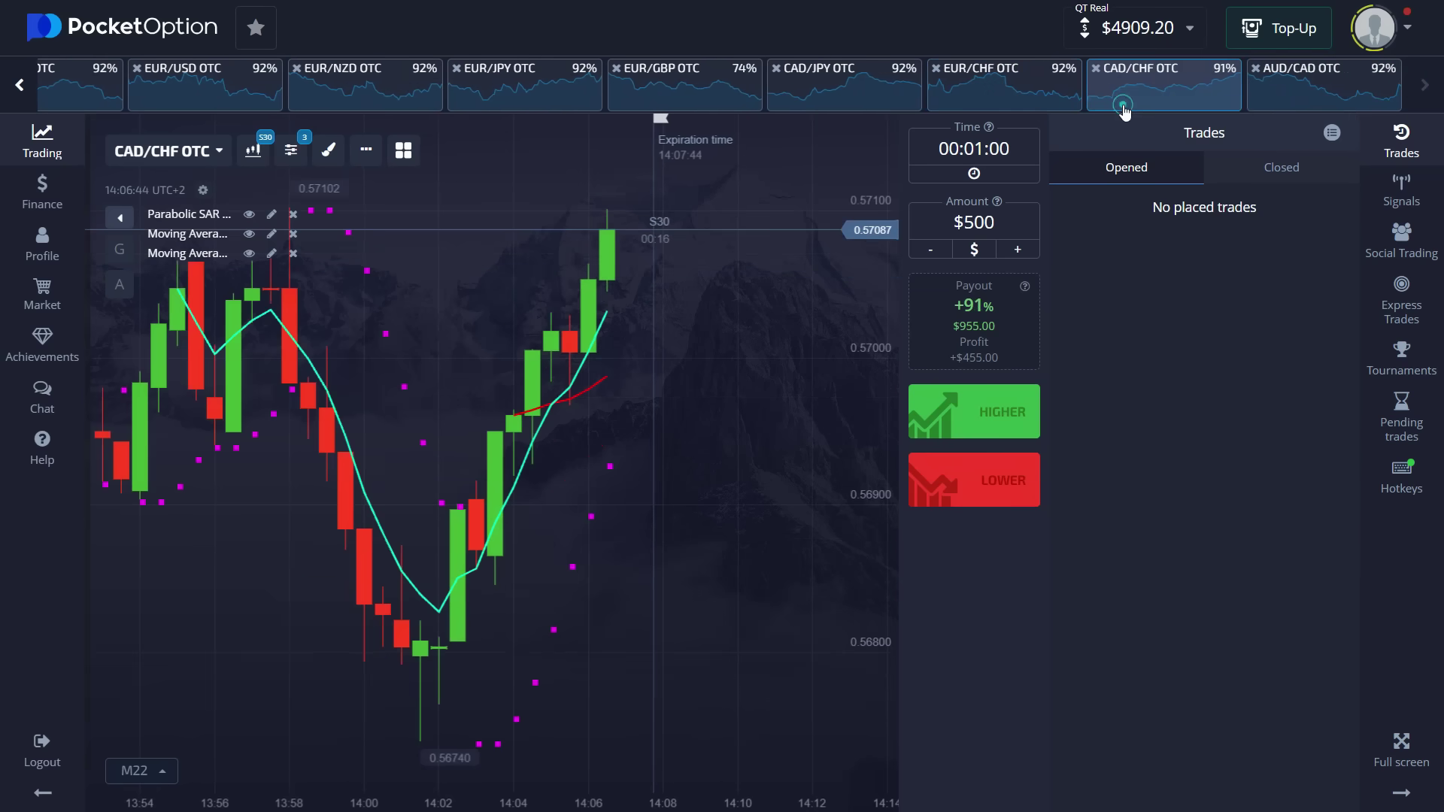
{"action": "left_click", "coordinate": [1289, 90]}
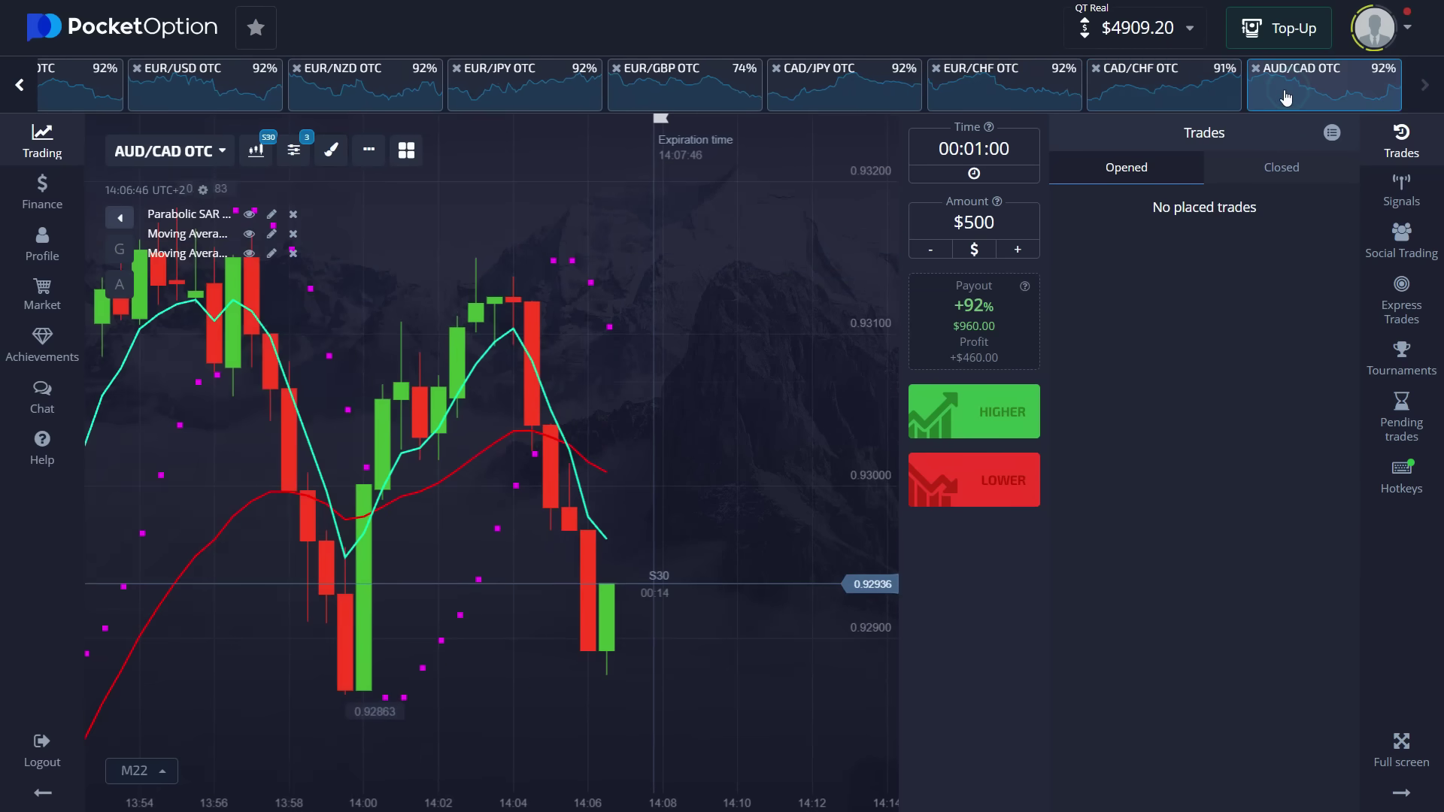
Place two $500 one-minute LOWER trades on AUD/CAD OTC.
{"action": "left_click", "coordinate": [975, 489]}
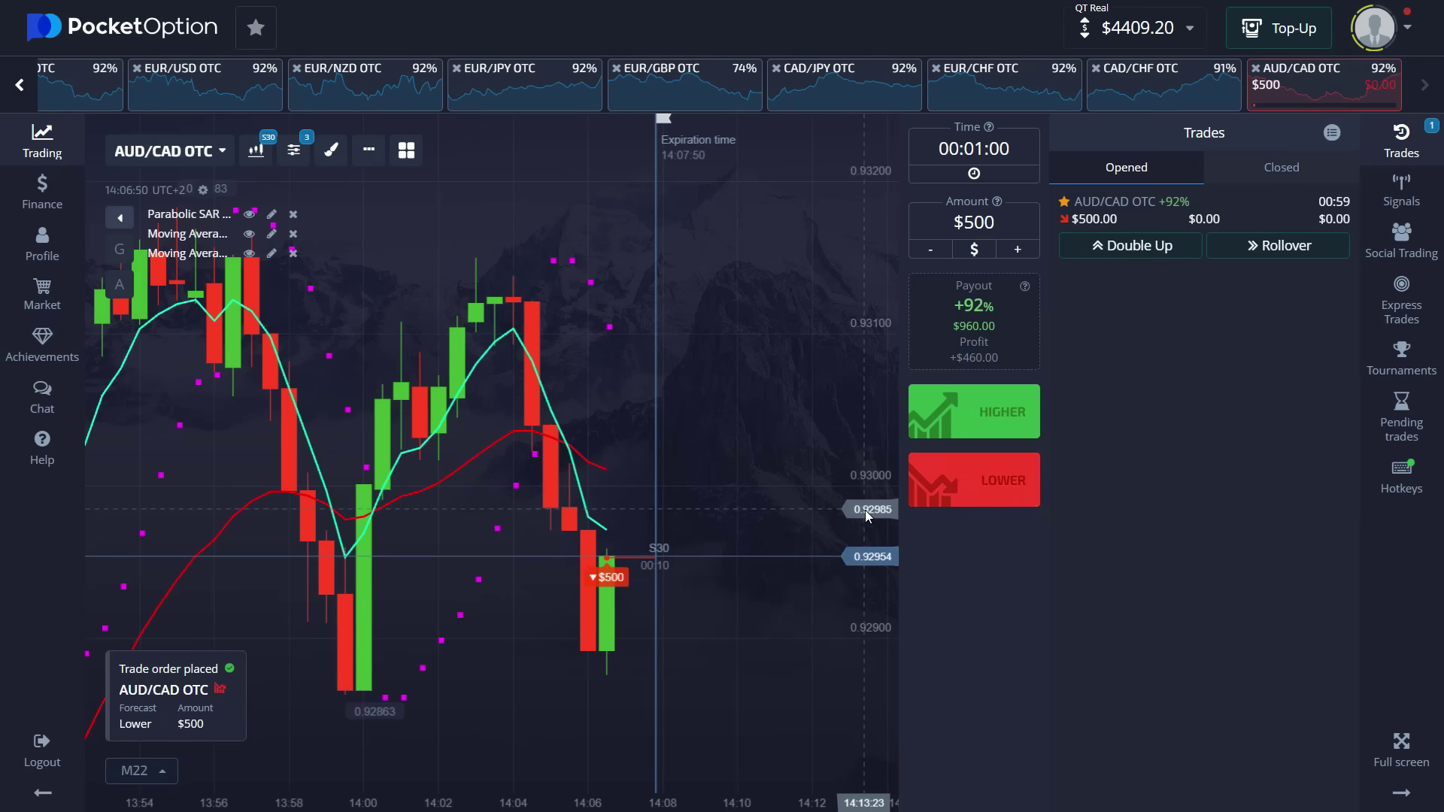
{"action": "left_click", "coordinate": [978, 496]}
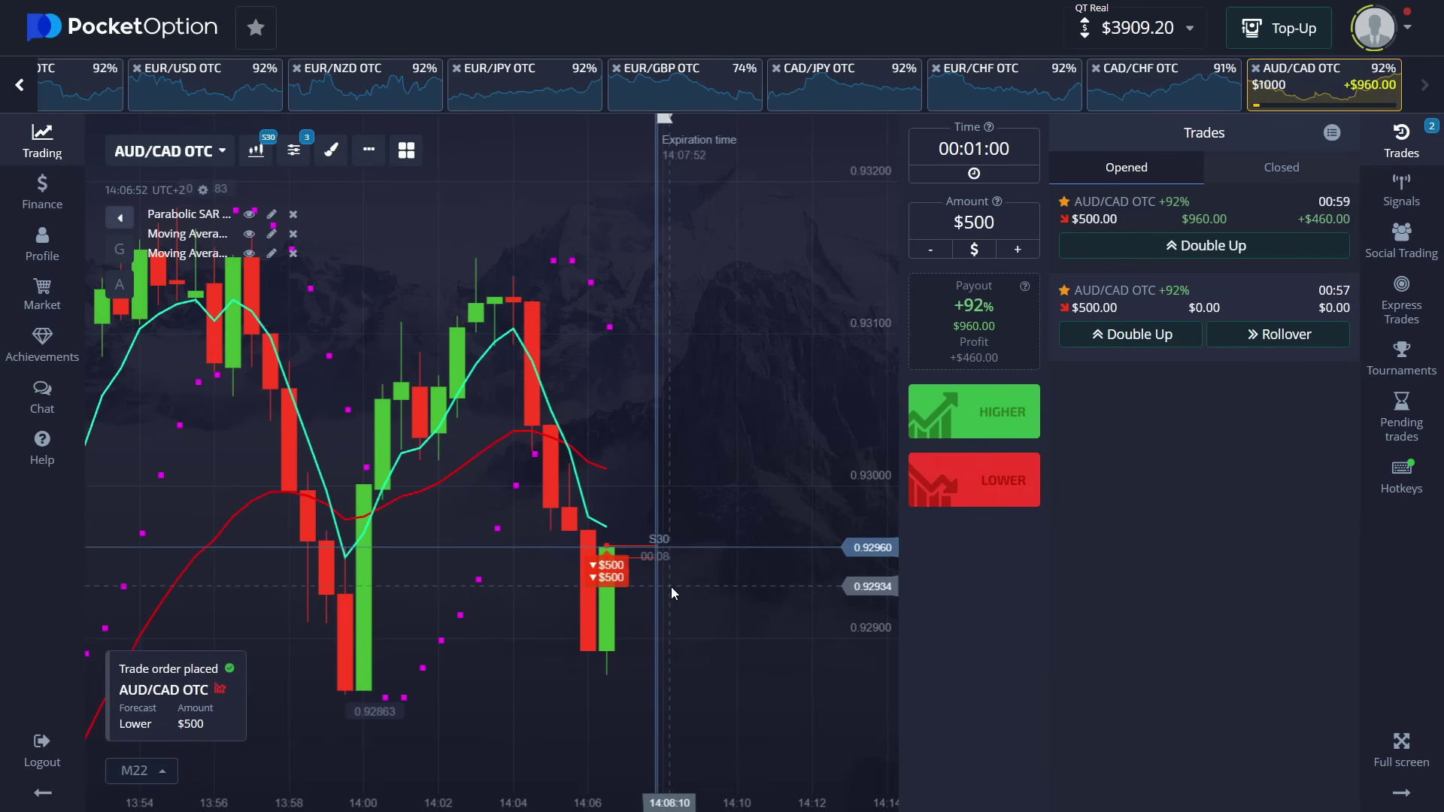
{"action": "scroll", "coordinate": [658, 586], "scroll_direction": "up", "scroll_amount": 3}
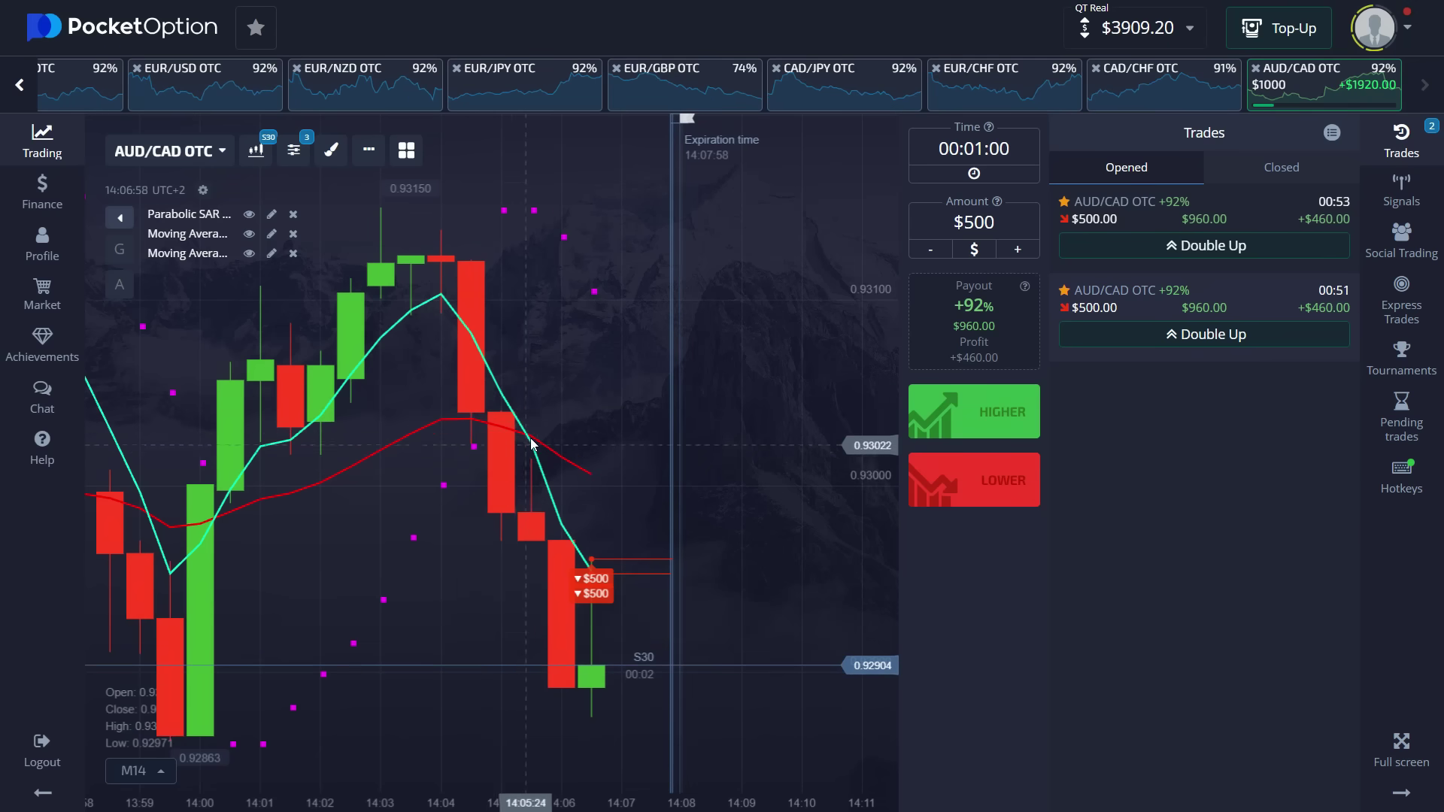
{"action": "scroll", "coordinate": [531, 444], "scroll_direction": "down", "scroll_amount": 2}
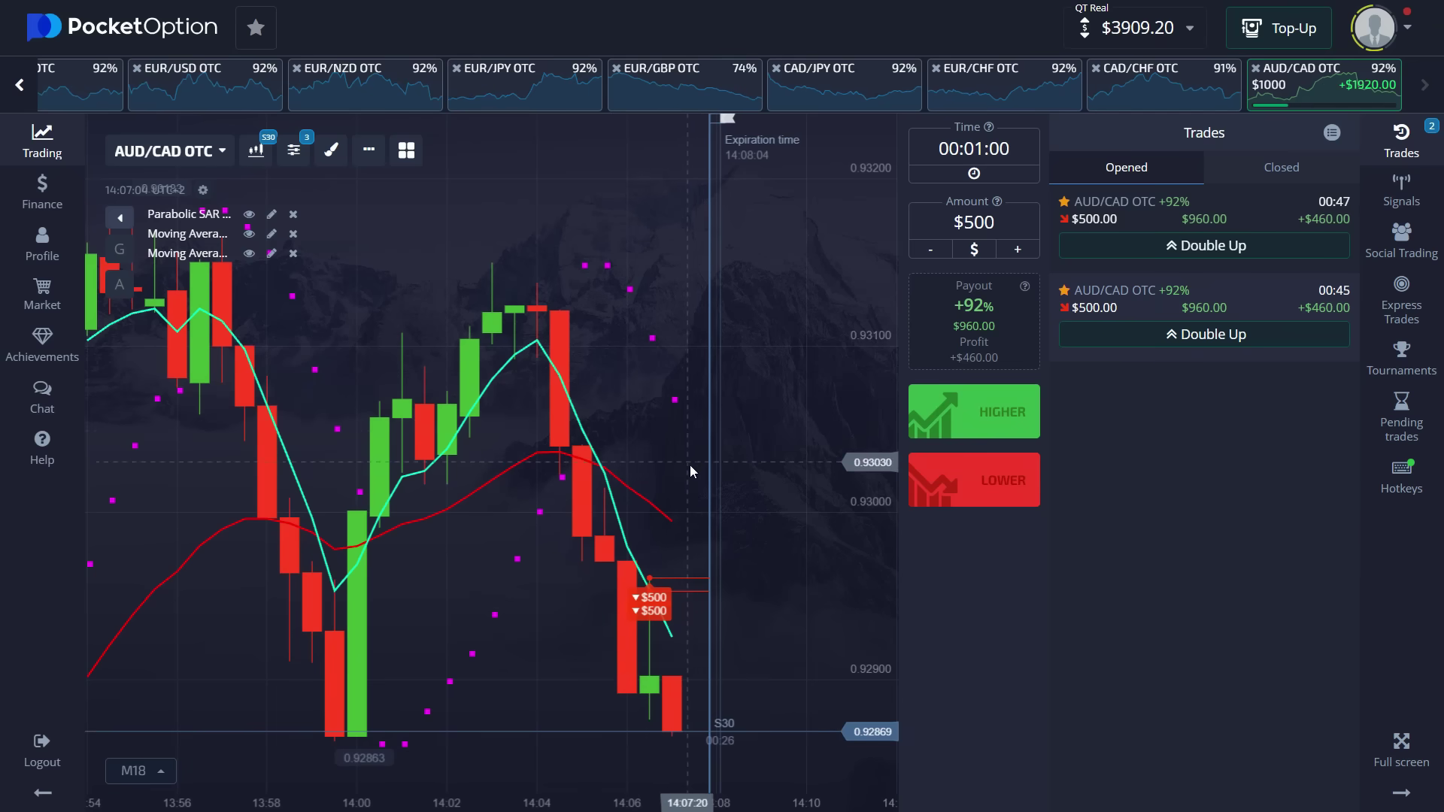
{"action": "scroll", "coordinate": [669, 496], "scroll_direction": "down", "scroll_amount": 3}
{"action": "scroll", "coordinate": [497, 508], "scroll_direction": "down", "scroll_amount": 1}
{"action": "scroll", "coordinate": [480, 519], "scroll_direction": "down", "scroll_amount": 1}
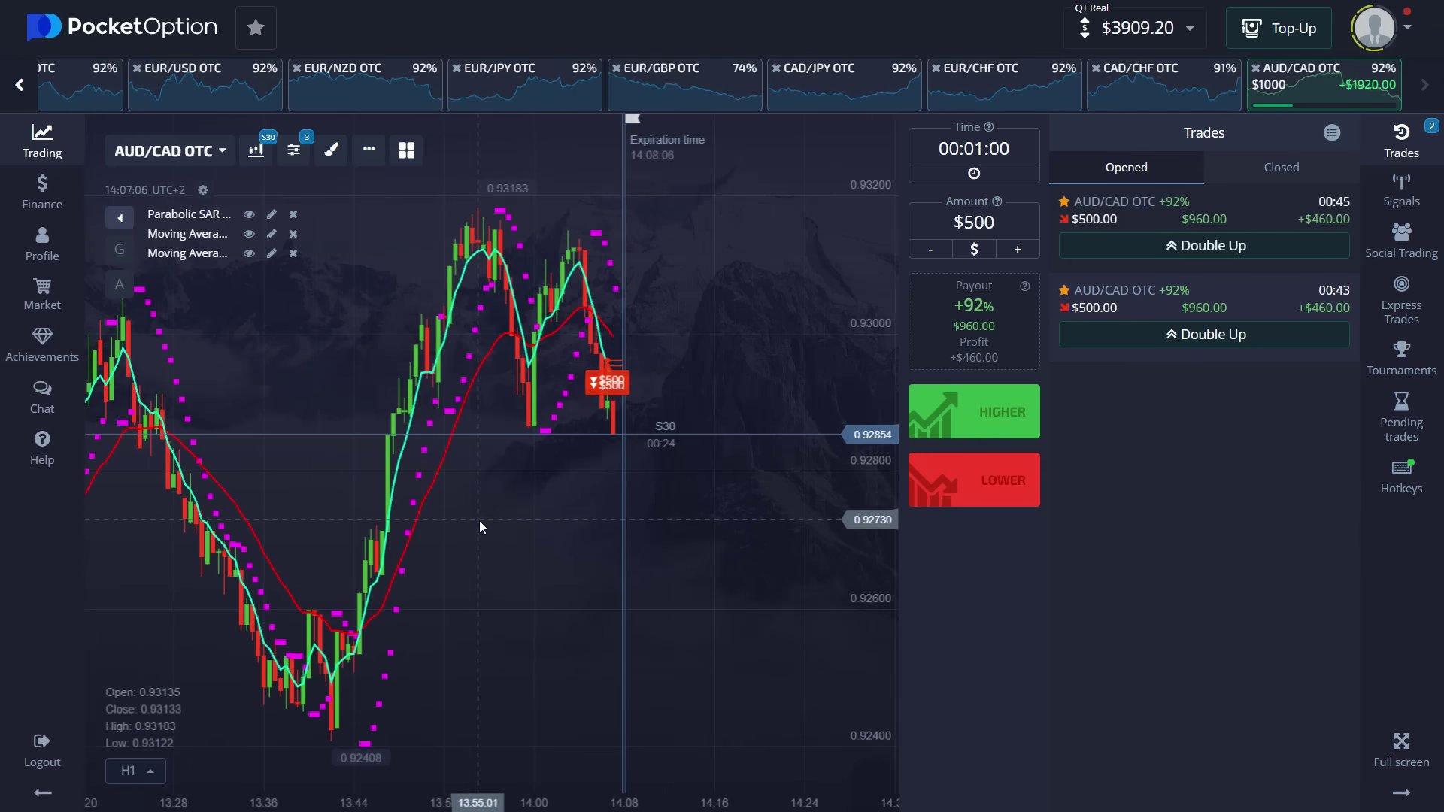
{"action": "scroll", "coordinate": [480, 521], "scroll_direction": "down", "scroll_amount": 2}
{"action": "scroll", "coordinate": [544, 519], "scroll_direction": "up", "scroll_amount": 1}
{"action": "scroll", "coordinate": [580, 489], "scroll_direction": "up", "scroll_amount": 1}
{"action": "scroll", "coordinate": [687, 509], "scroll_direction": "up", "scroll_amount": 2}
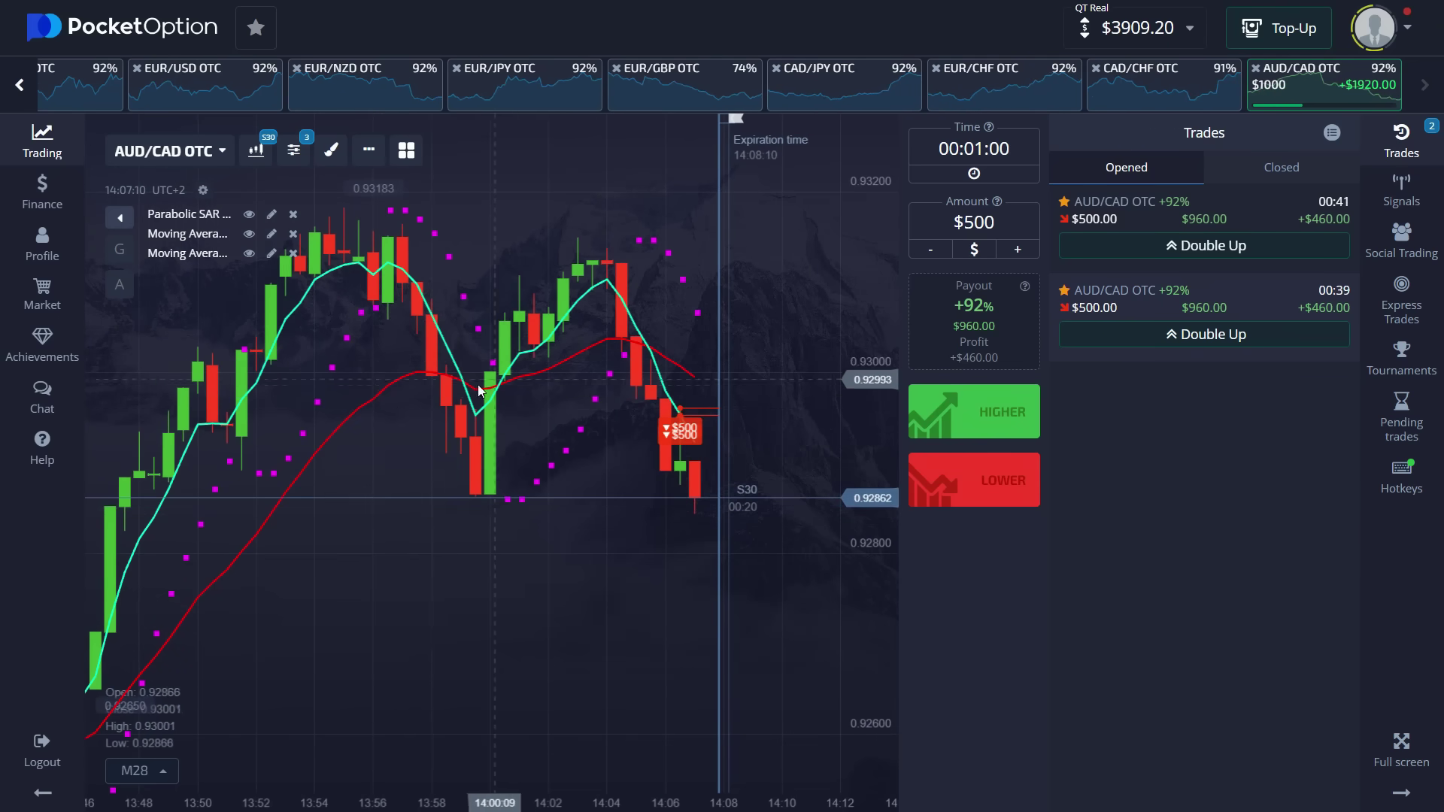
{"action": "scroll", "coordinate": [504, 372], "scroll_direction": "up", "scroll_amount": 2}
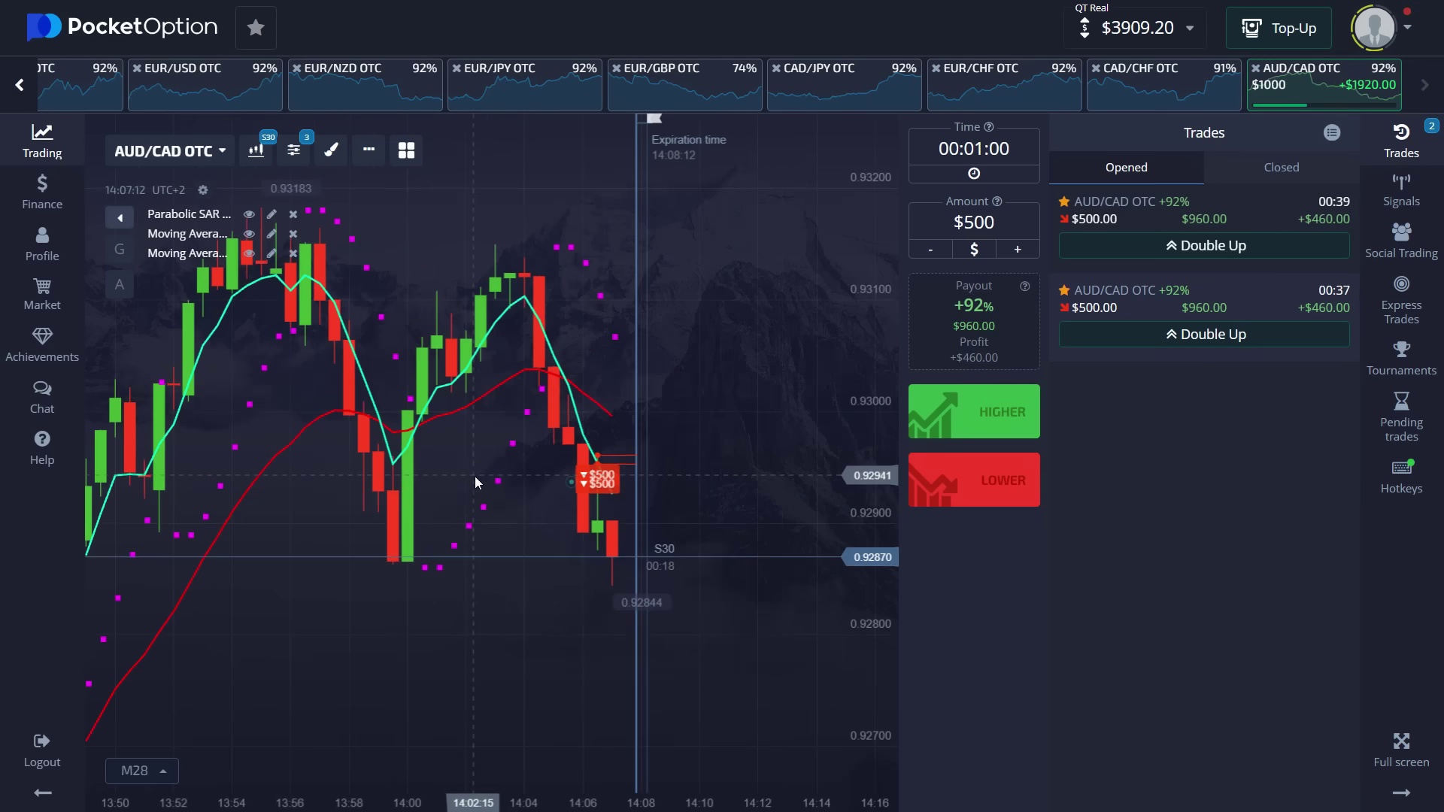
{"action": "scroll", "coordinate": [475, 477], "scroll_direction": "up", "scroll_amount": 2}
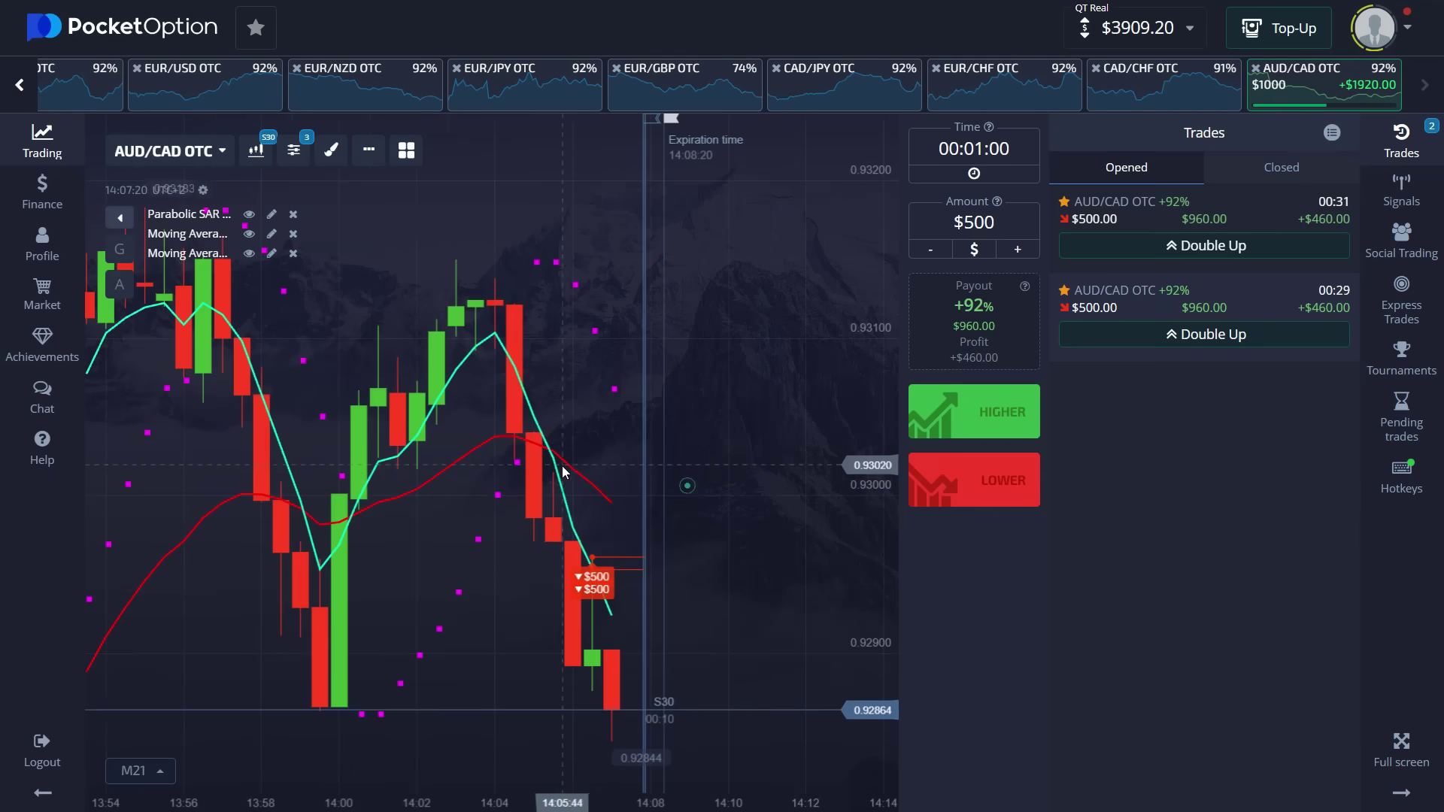
Zoom and pan the AUD/CAD OTC chart until the first trade wins $960, balance $4,869.20.
{"action": "scroll", "coordinate": [561, 466], "scroll_direction": "down", "scroll_amount": 2}
{"action": "scroll", "coordinate": [552, 506], "scroll_direction": "down", "scroll_amount": 2}
{"action": "scroll", "coordinate": [414, 522], "scroll_direction": "down", "scroll_amount": 1}
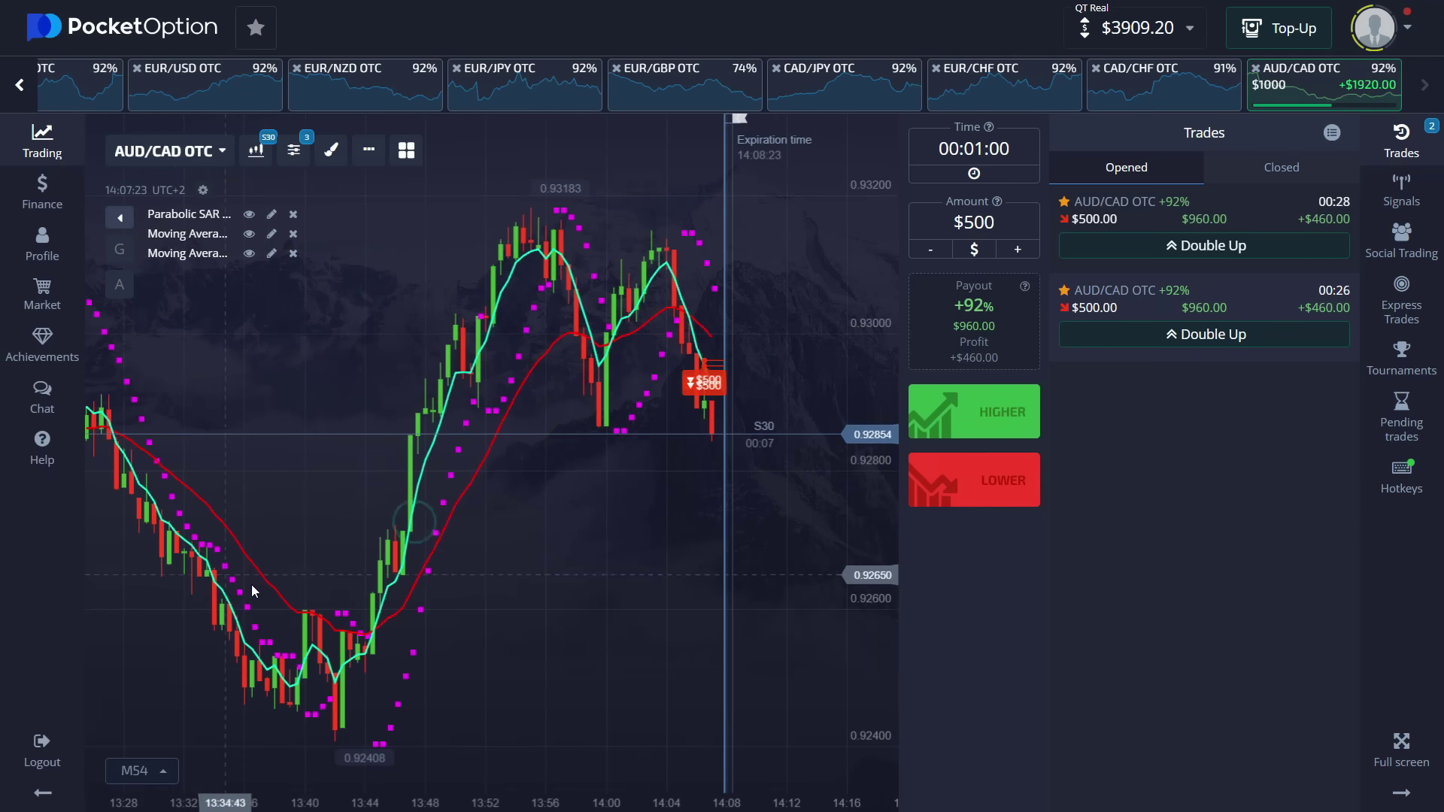
{"action": "scroll", "coordinate": [624, 376], "scroll_direction": "up", "scroll_amount": 1}
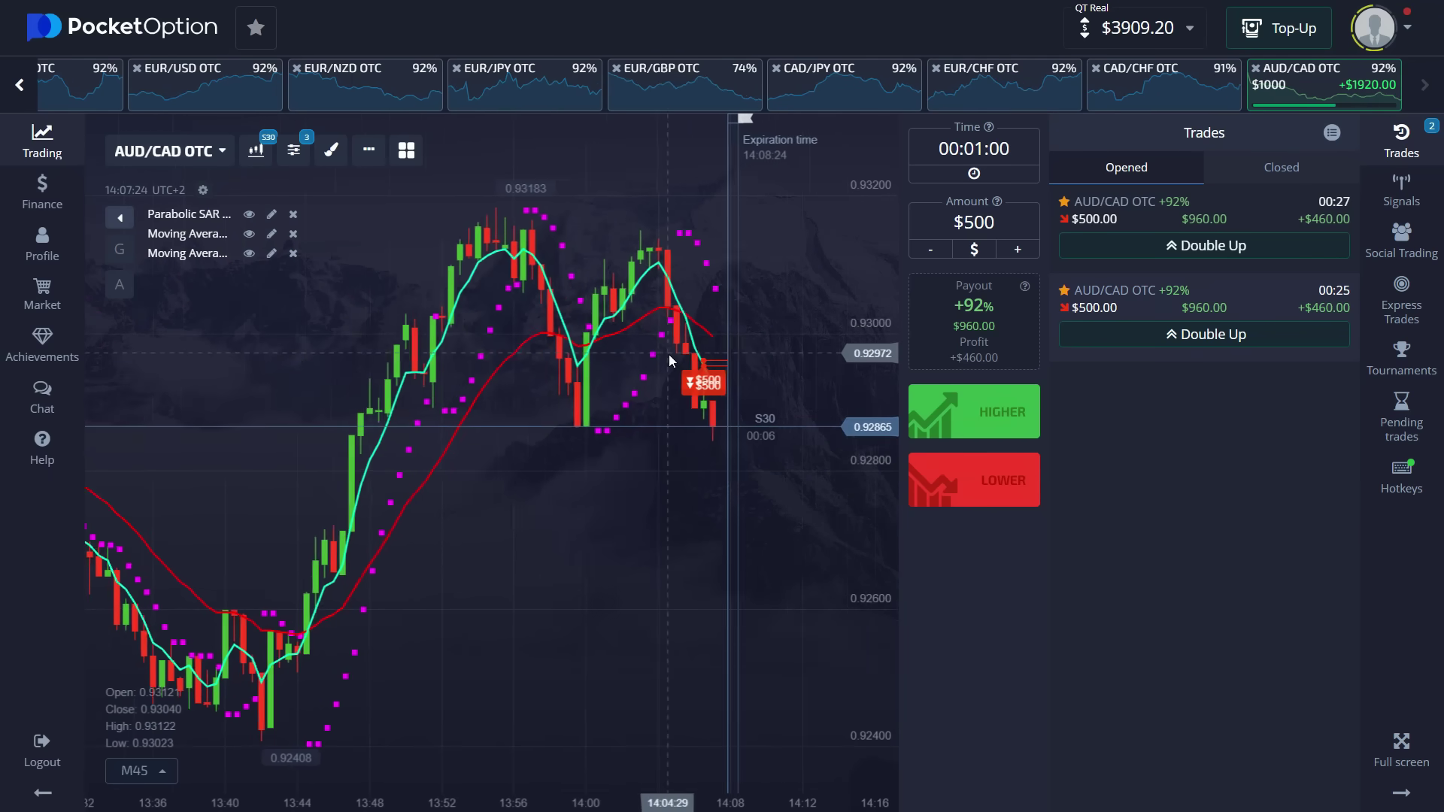
{"action": "scroll", "coordinate": [666, 359], "scroll_direction": "up", "scroll_amount": 2}
{"action": "scroll", "coordinate": [661, 364], "scroll_direction": "up", "scroll_amount": 2}
{"action": "left_click_drag", "start_coordinate": [791, 460], "coordinate": [644, 465]}
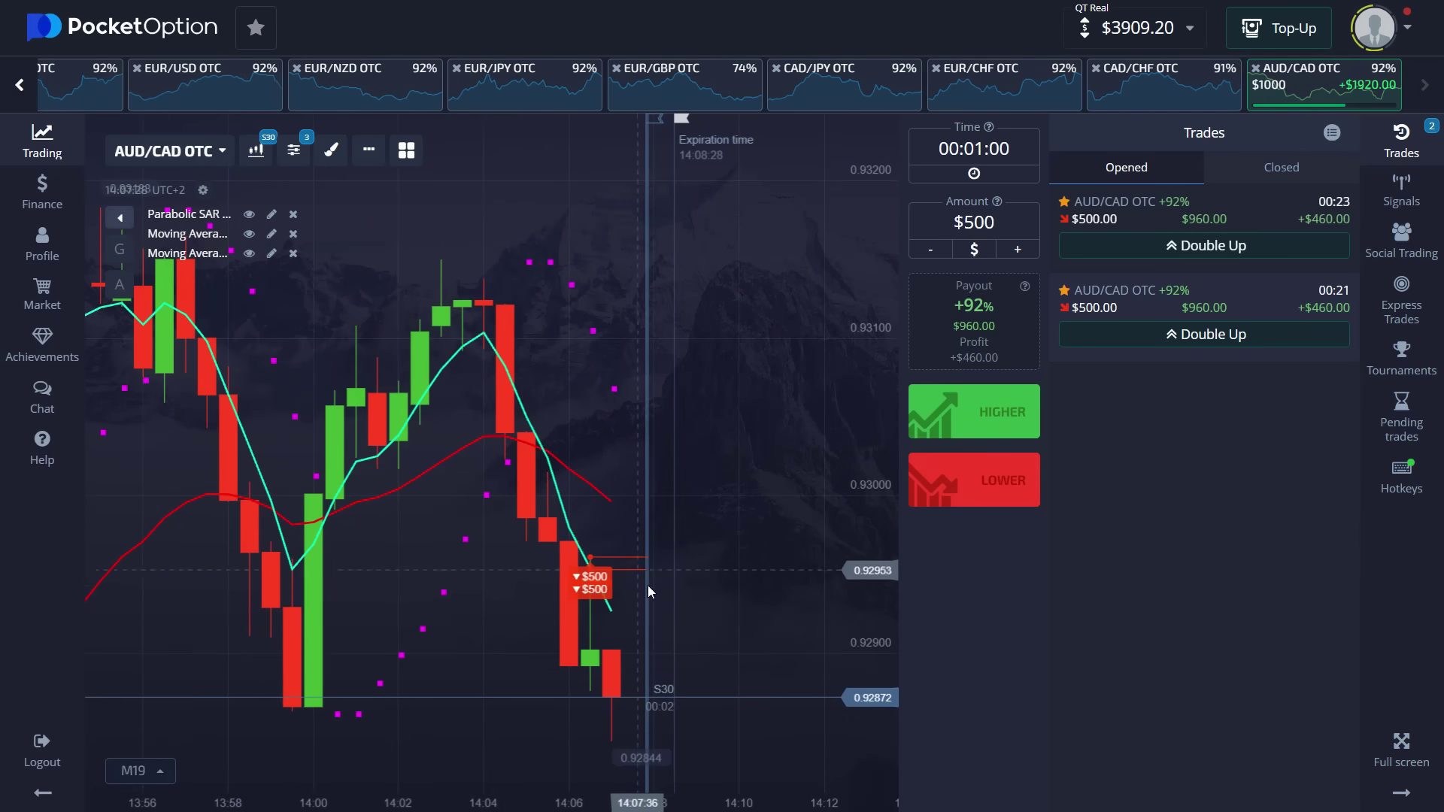
{"action": "scroll", "coordinate": [645, 616], "scroll_direction": "up", "scroll_amount": 1}
{"action": "scroll", "coordinate": [659, 611], "scroll_direction": "down", "scroll_amount": 1}
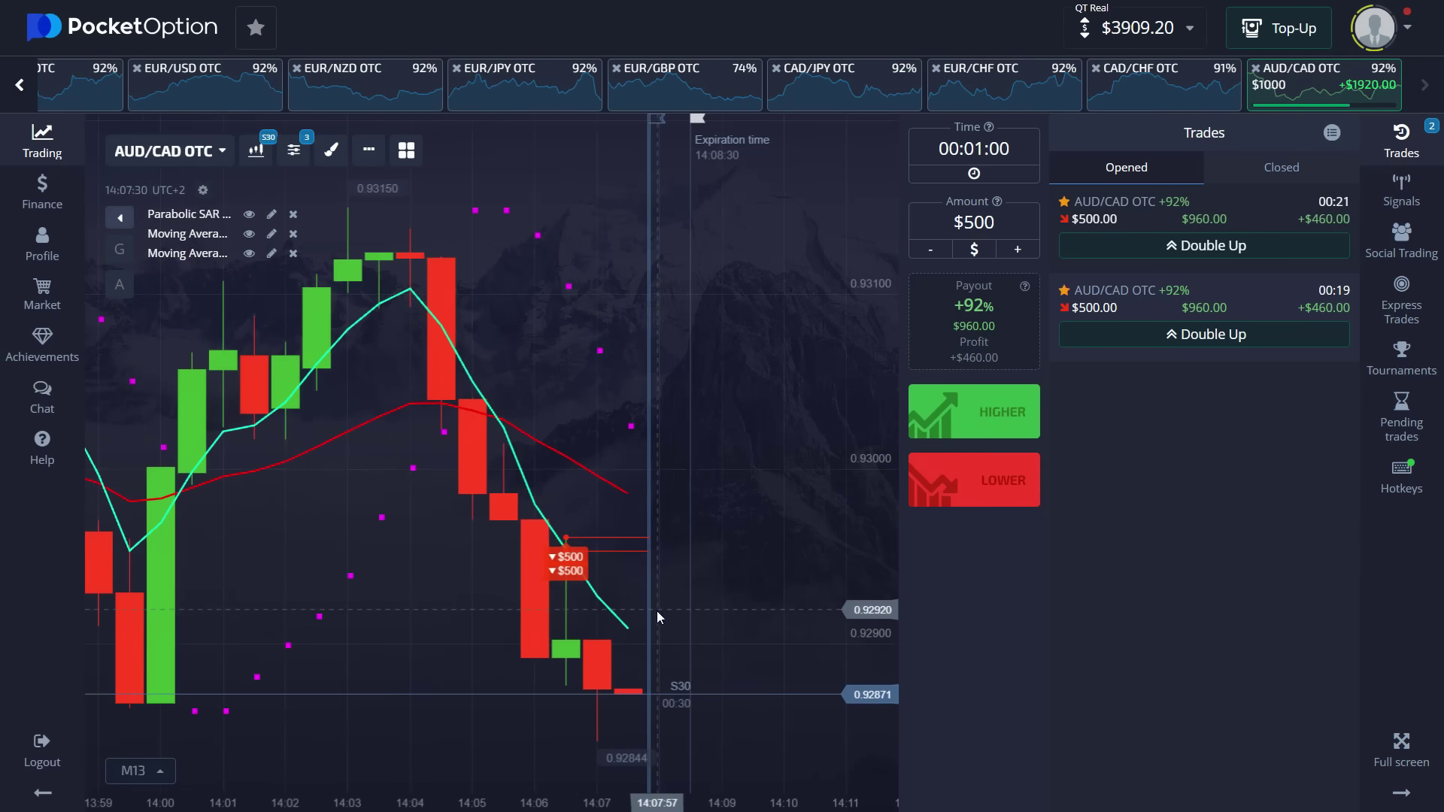
{"action": "scroll", "coordinate": [572, 572], "scroll_direction": "down", "scroll_amount": 1}
{"action": "scroll", "coordinate": [248, 414], "scroll_direction": "down", "scroll_amount": 1}
{"action": "left_click_drag", "start_coordinate": [272, 447], "coordinate": [634, 441]}
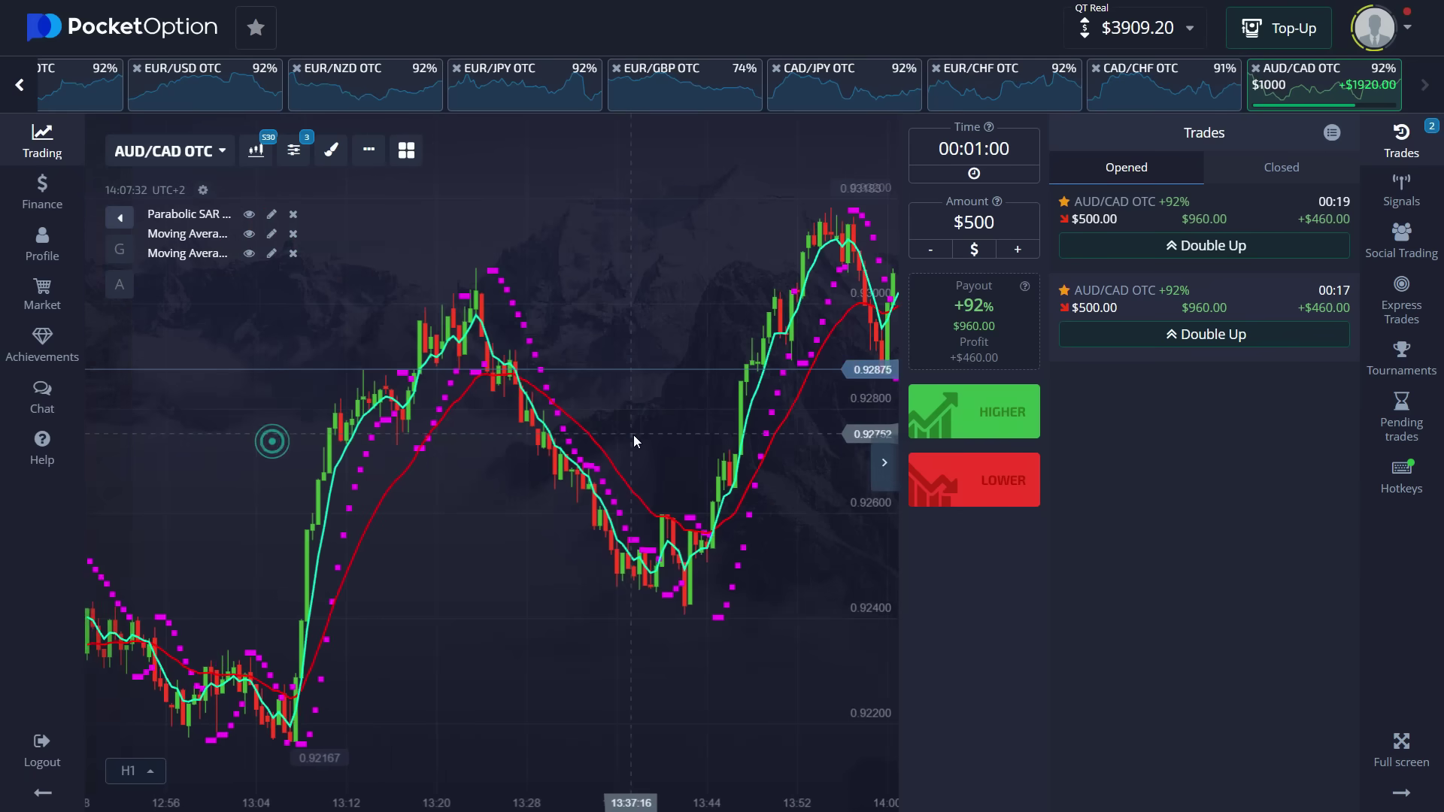
{"action": "scroll", "coordinate": [587, 455], "scroll_direction": "up", "scroll_amount": 3}
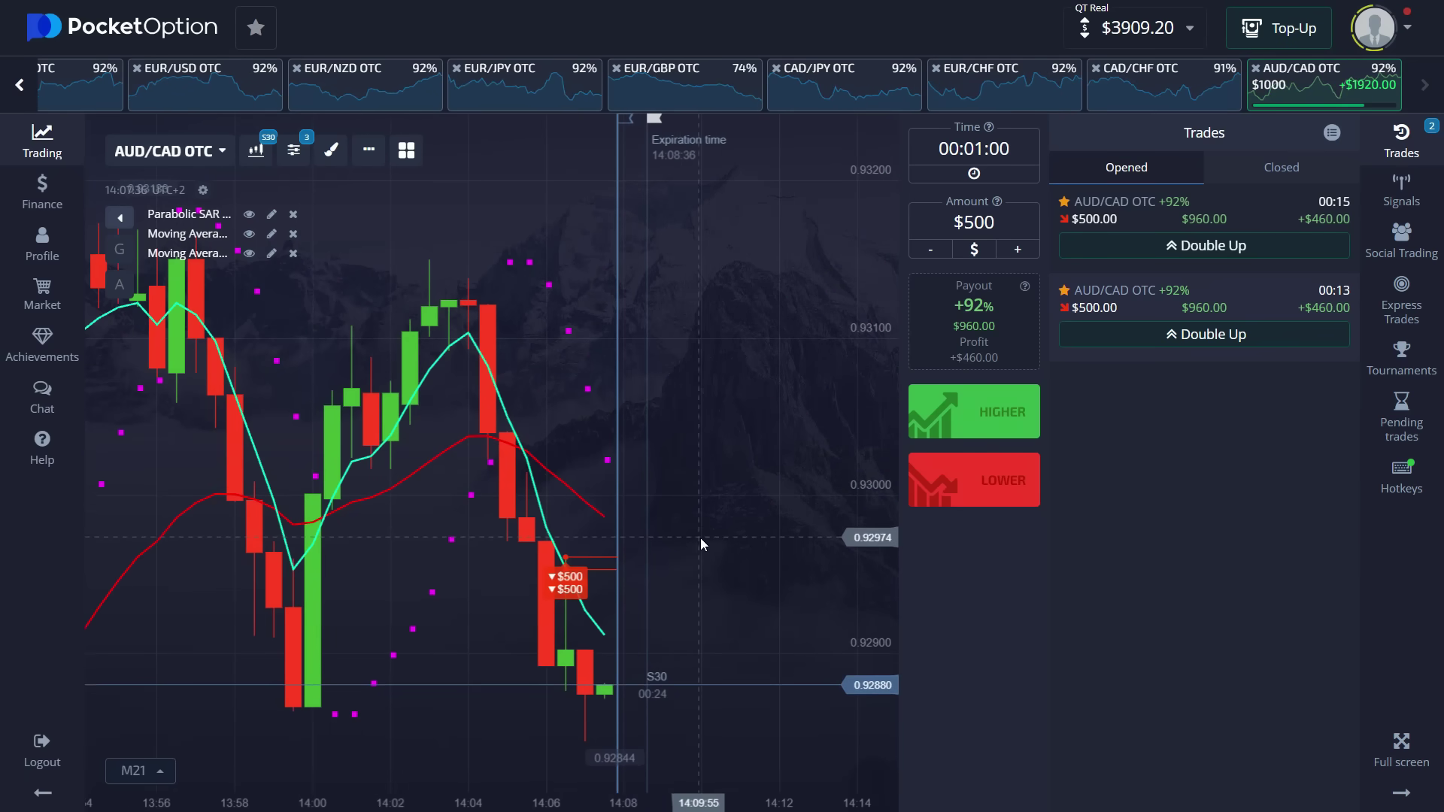
{"action": "left_click_drag", "start_coordinate": [660, 539], "coordinate": [727, 540]}
{"action": "scroll", "coordinate": [725, 539], "scroll_direction": "down", "scroll_amount": 3}
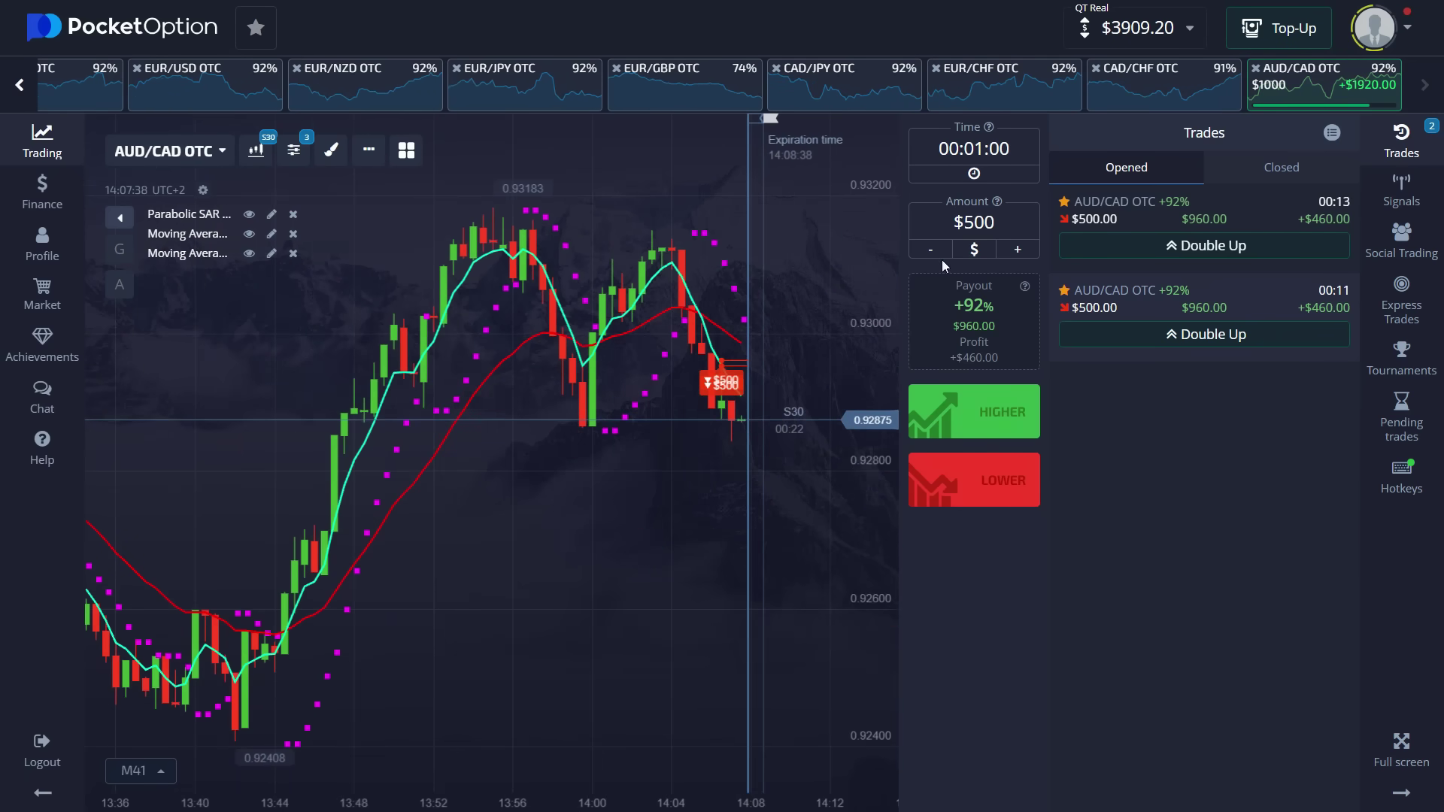
{"action": "scroll", "coordinate": [648, 423], "scroll_direction": "up", "scroll_amount": 3}
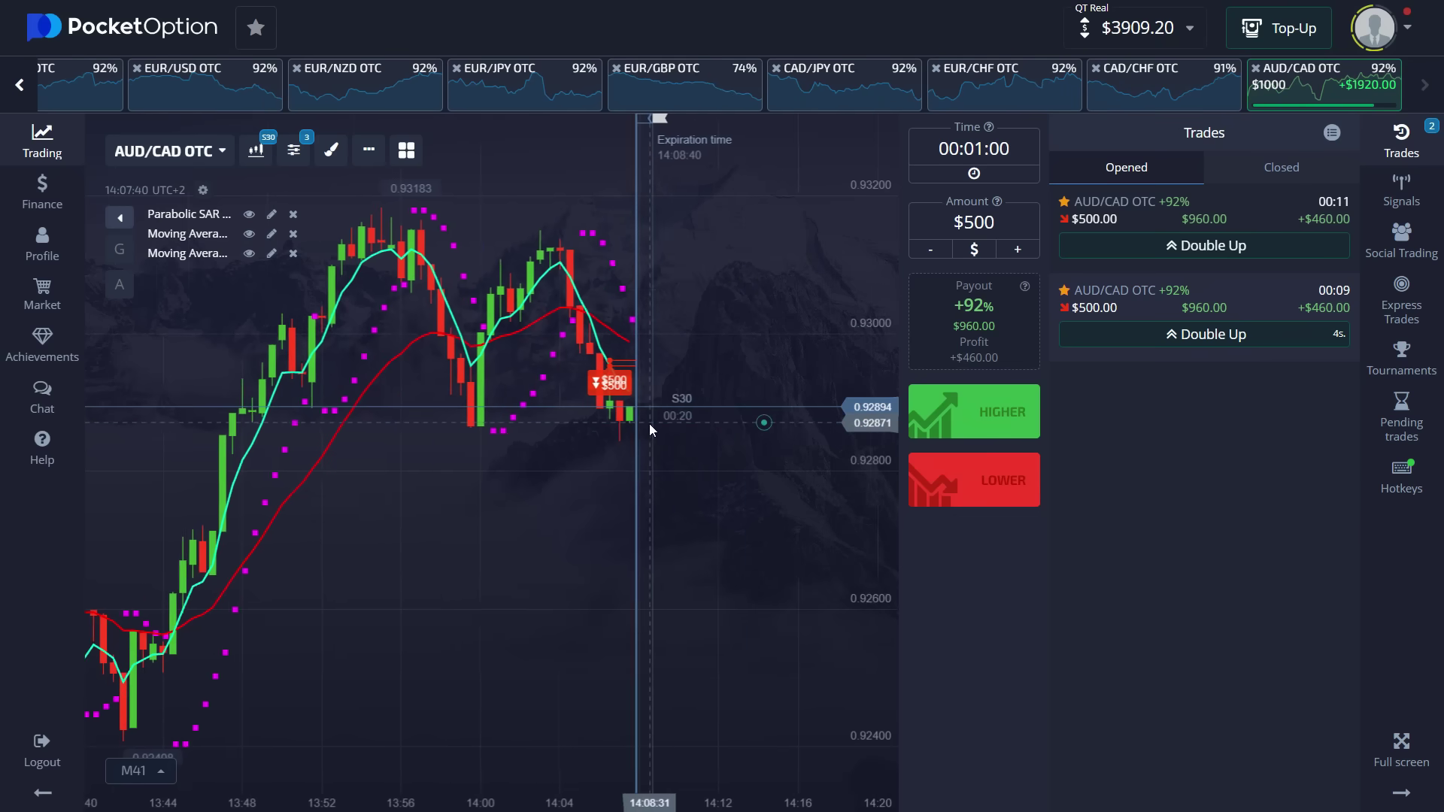
{"action": "scroll", "coordinate": [691, 490], "scroll_direction": "down", "scroll_amount": 1}
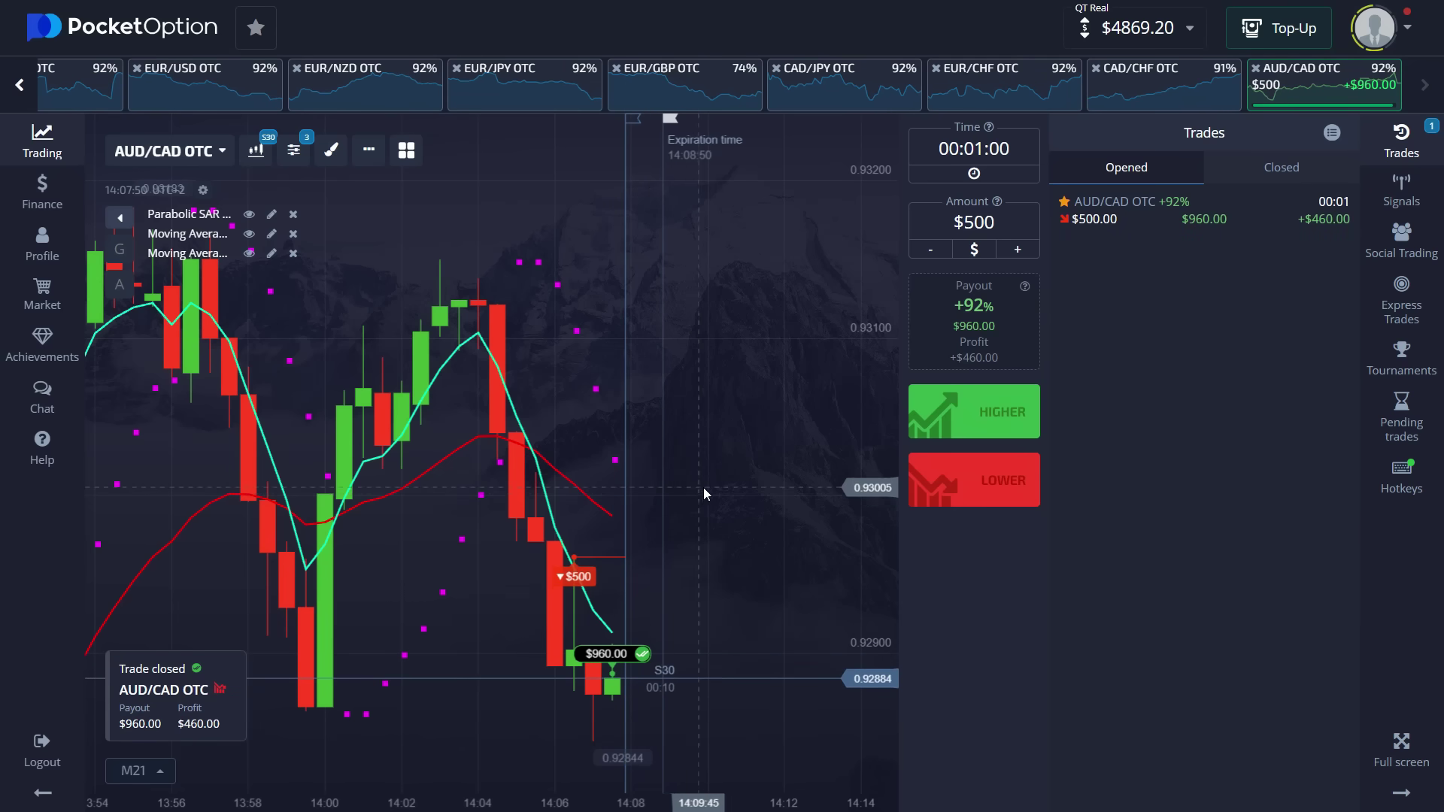
Show the Closed trades list confirming both AUD/CAD wins and the $5,829.20 balance.
{"action": "left_click", "coordinate": [1282, 167]}
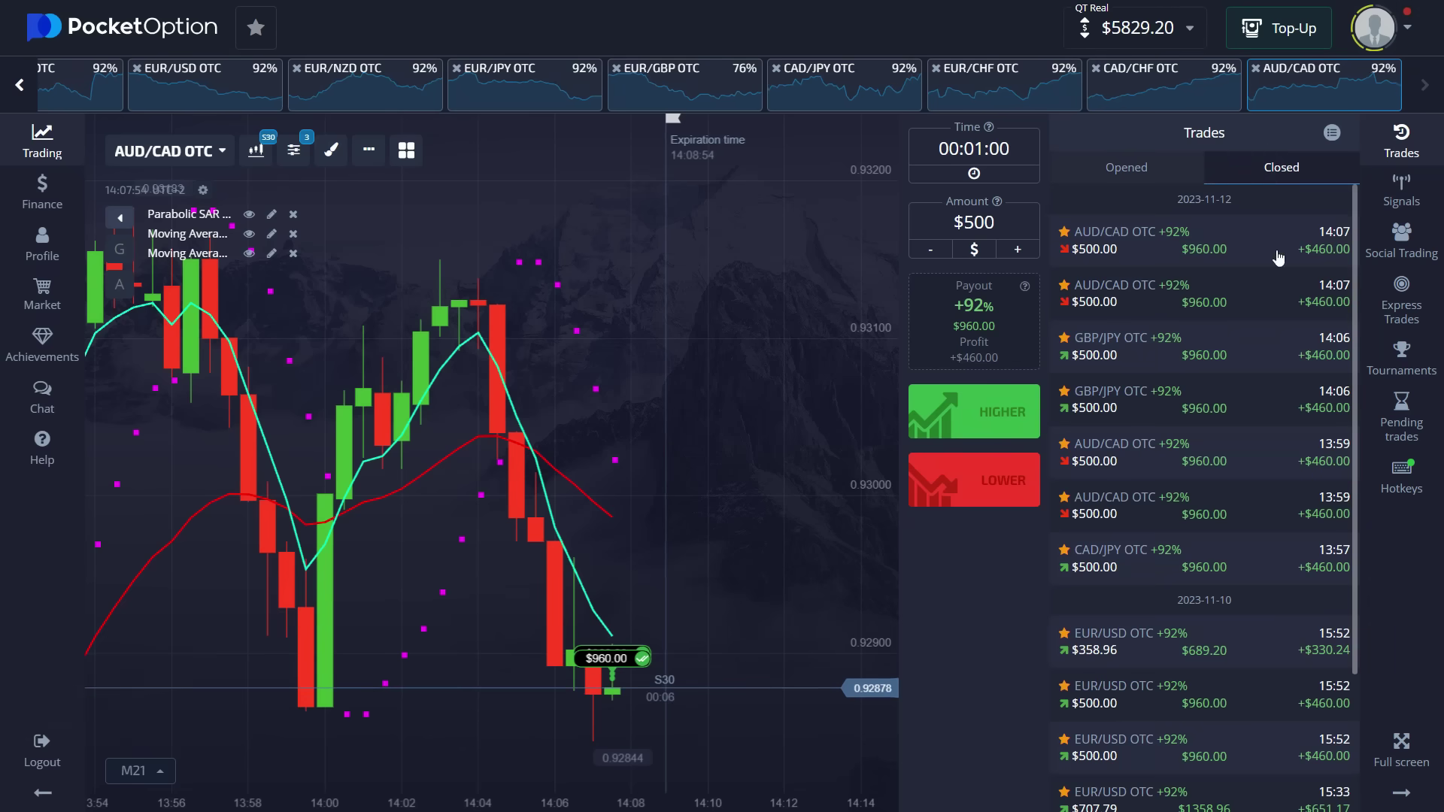